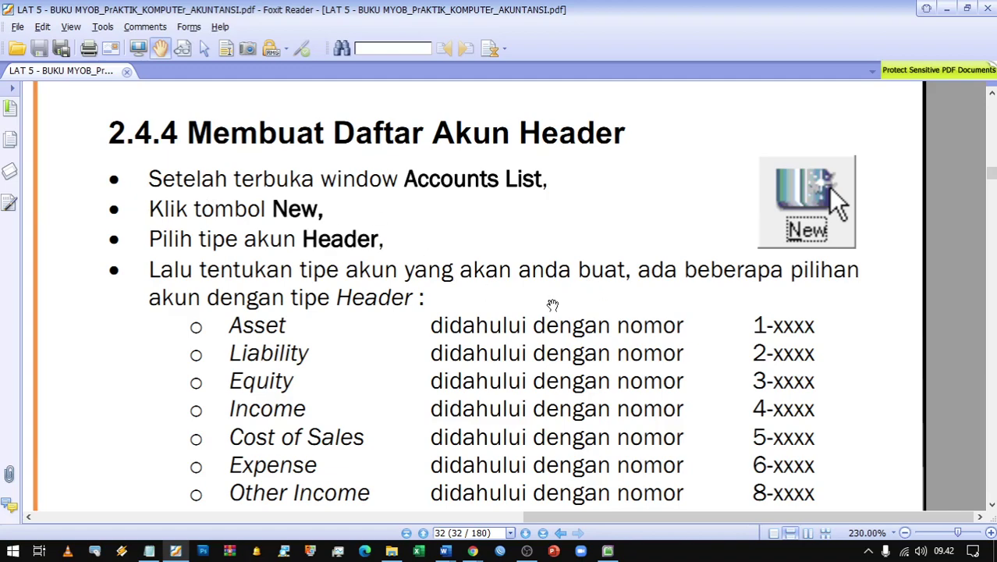
Step: Switch to MYOB Accounting, open the accounts list and start a new header account
key(alt+Tab)
click(497, 151)
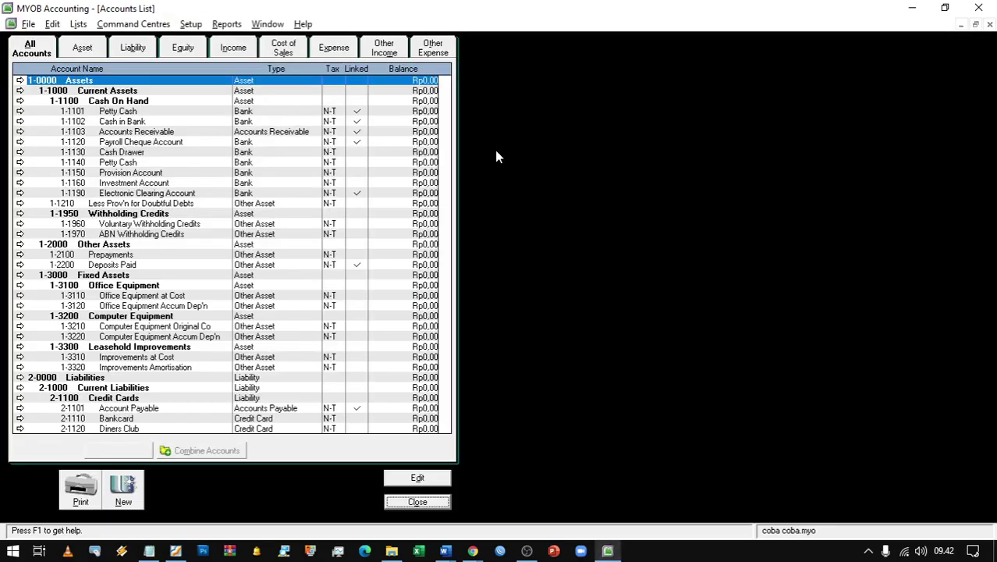
click(122, 491)
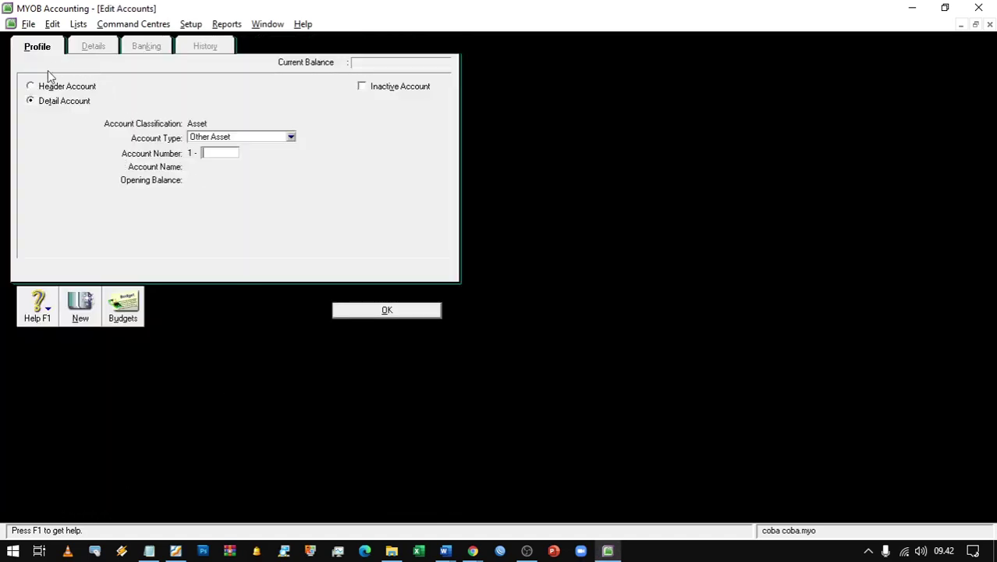
click(41, 88)
Step: Switch to the PDF guide and read the header account instructions, including the number prefixes and the table of header accounts to create
key(alt+Tab)
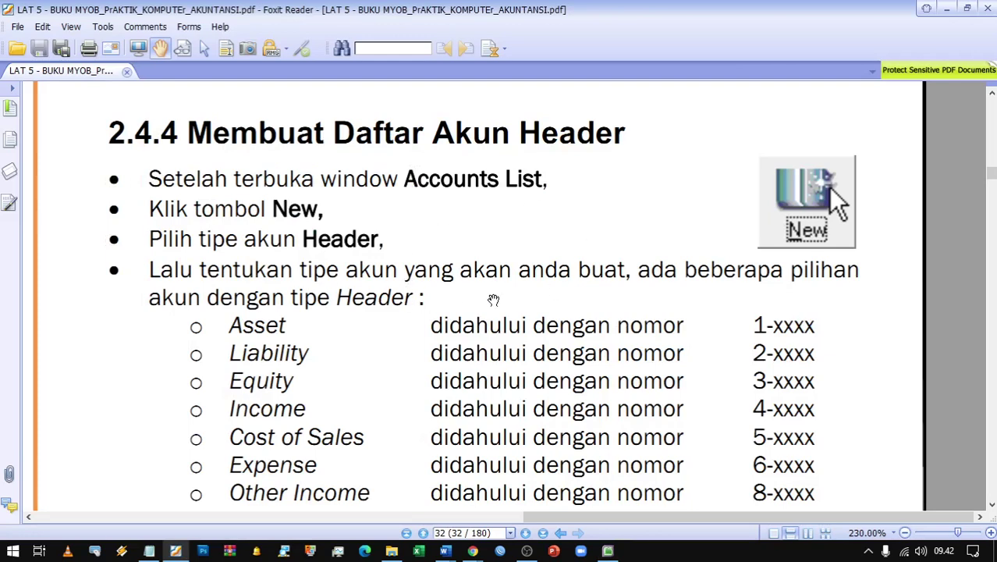
drag(492, 299, 485, 156)
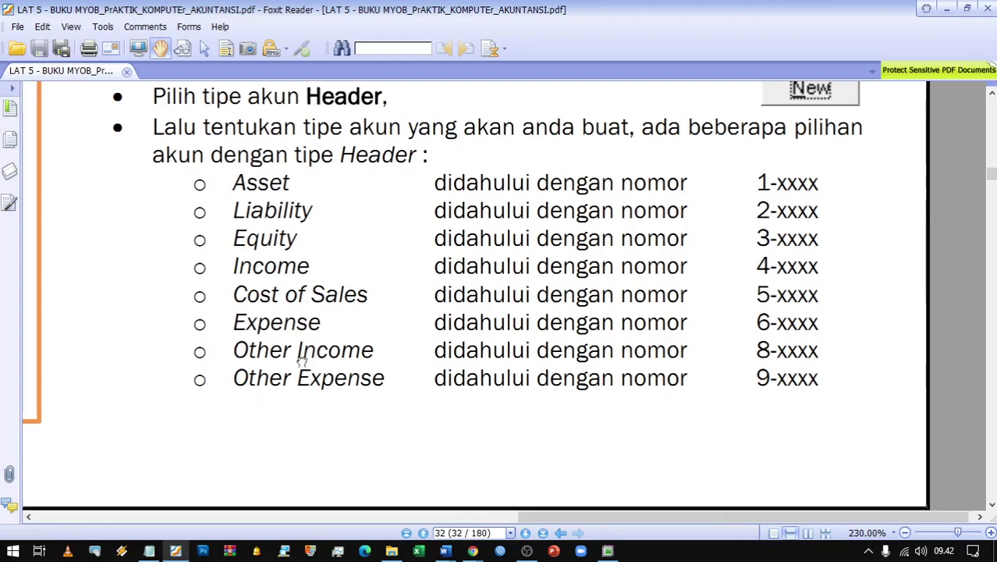
drag(257, 406, 422, 156)
drag(483, 345, 904, 148)
drag(363, 324, 778, 292)
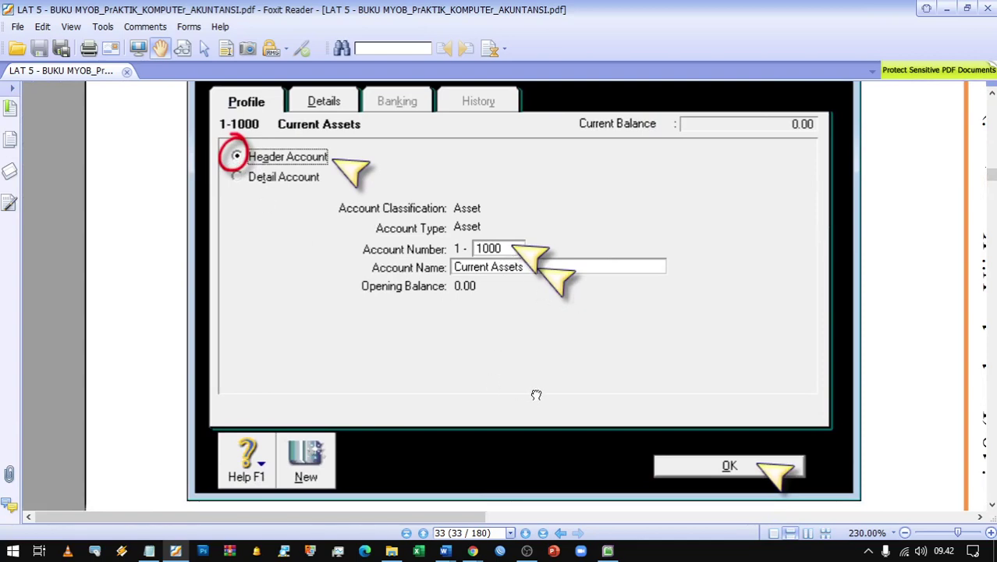
drag(535, 395, 515, 184)
scroll(545, 412, down, 2)
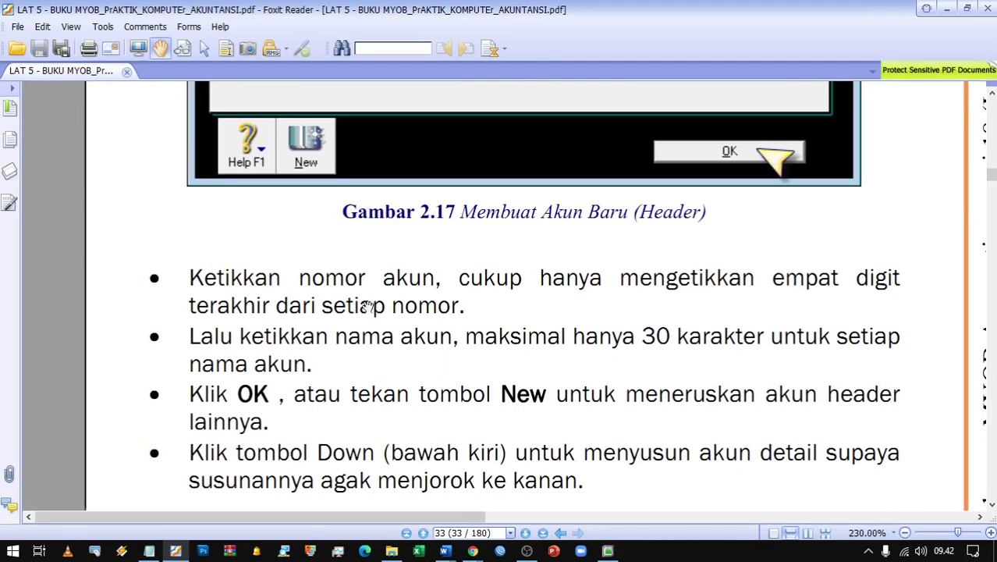
drag(656, 403, 613, 174)
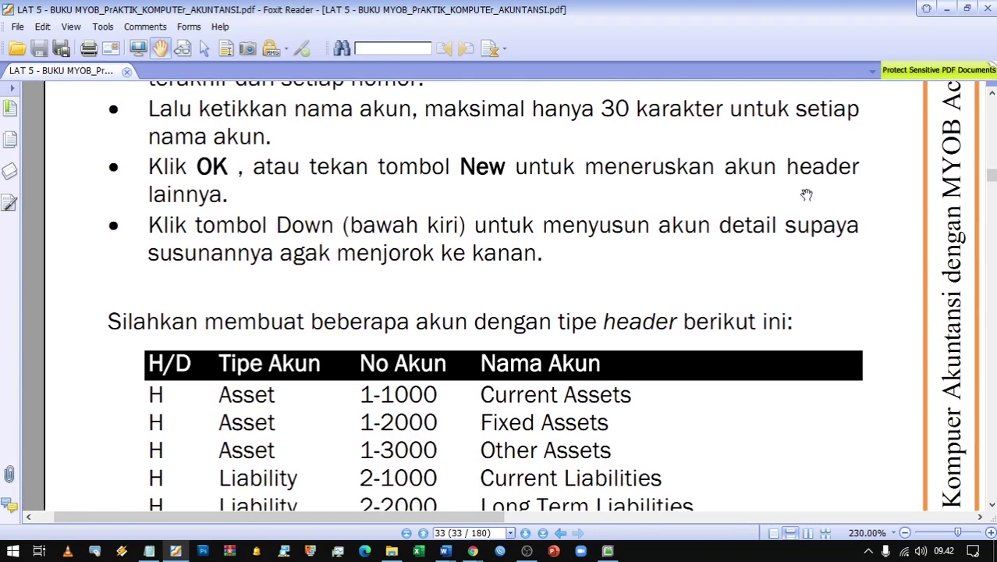
drag(668, 374, 654, 270)
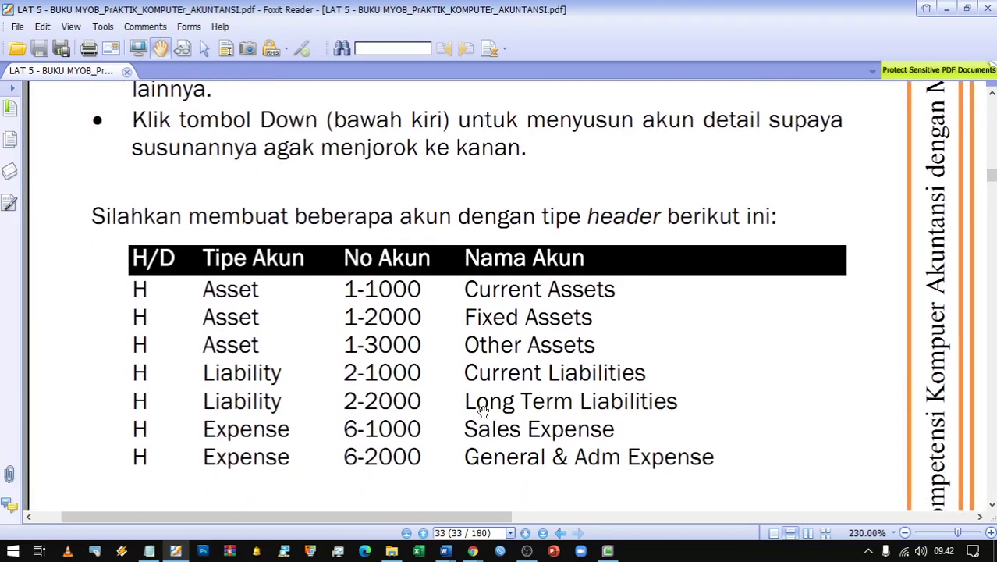
drag(480, 406, 490, 293)
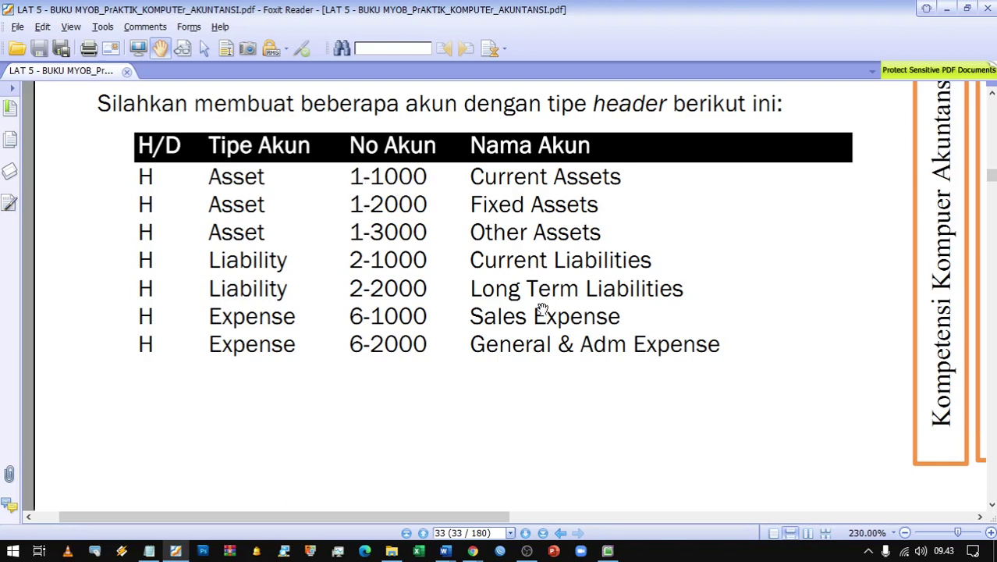
Step: Switch to MYOB and try to create an asset header account numbered 1-1000
key(alt+Tab)
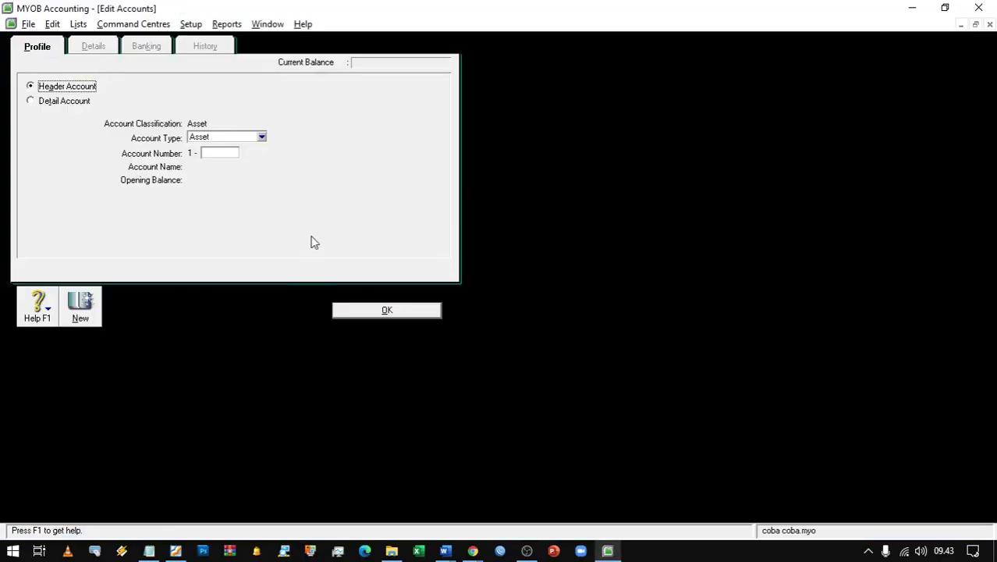
click(222, 153)
text(1000)
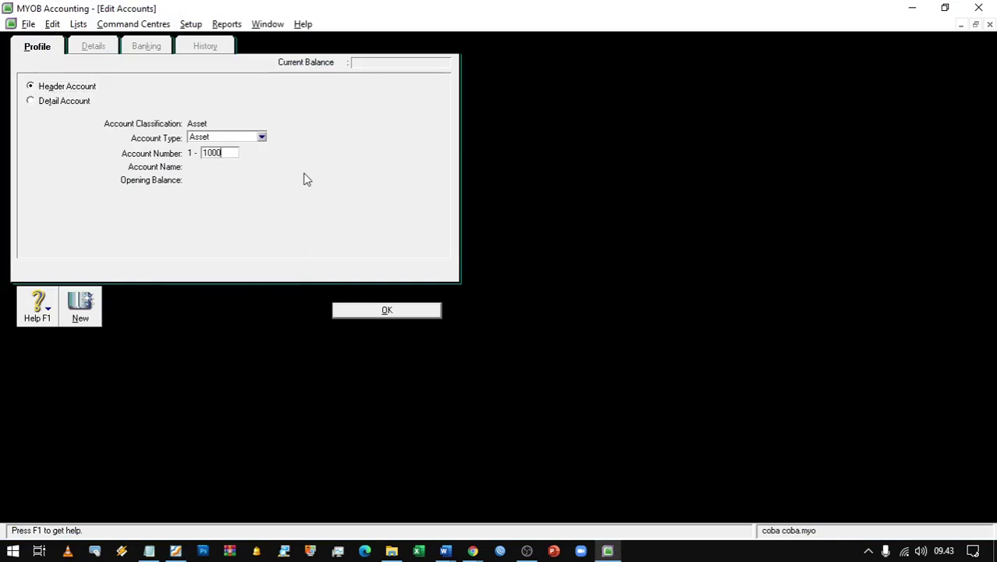
key(Tab)
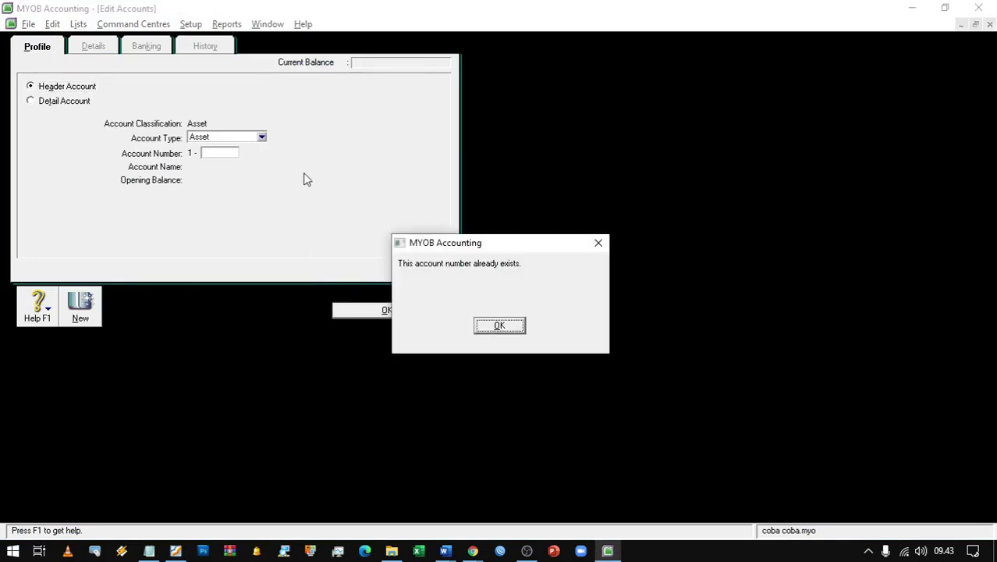
click(504, 328)
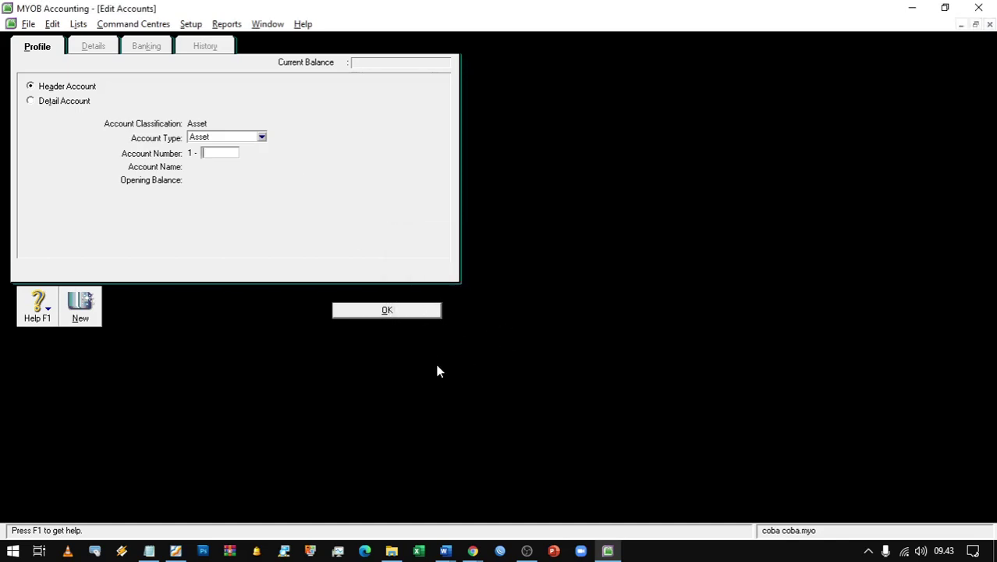
click(414, 309)
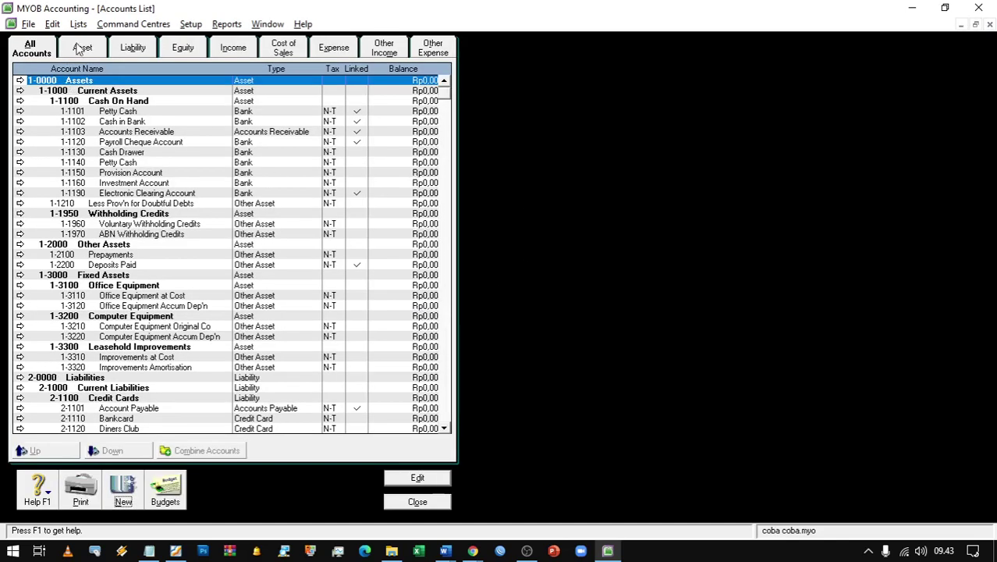
Step: Check the existing asset accounts around Current Assets, then close the accounts list
click(81, 48)
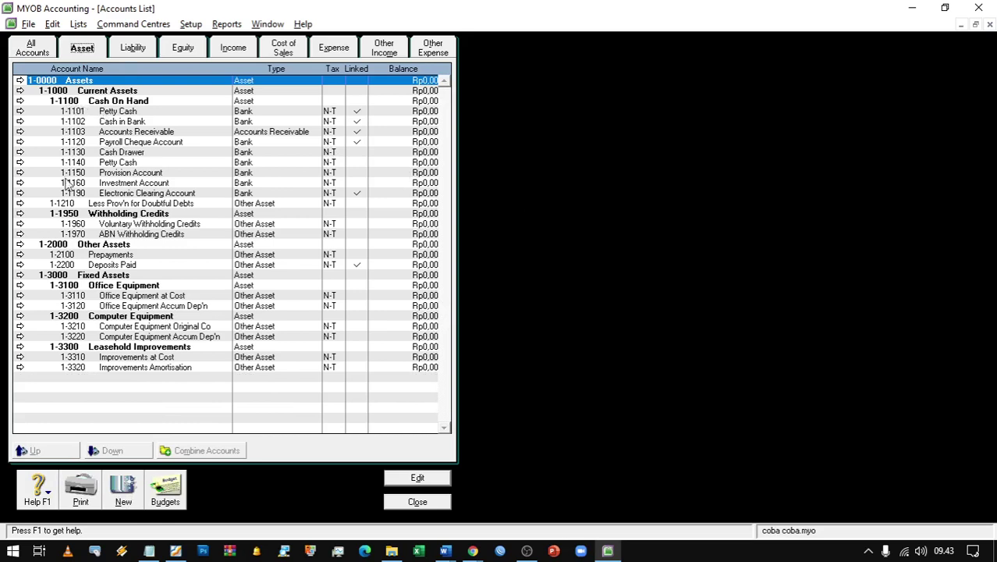
click(119, 93)
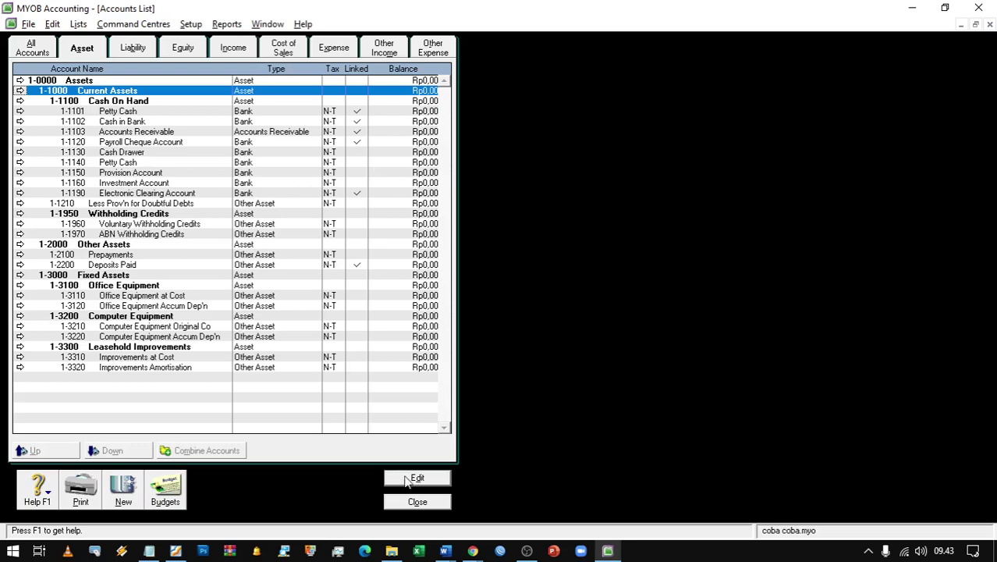
click(430, 503)
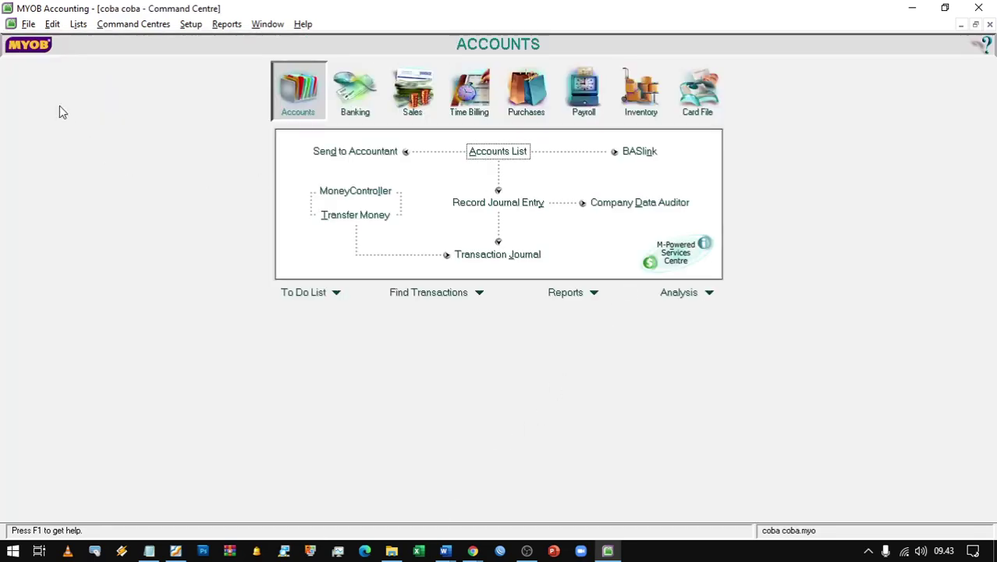
Step: Start a new company file without backing up the current one, and proceed to the company information
click(52, 24)
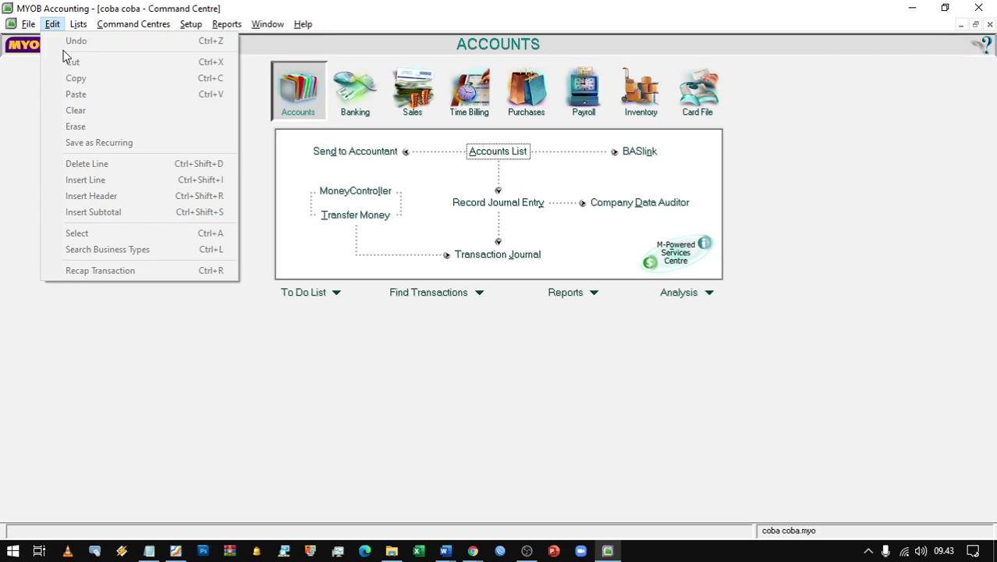
mouse_move(28, 24)
click(47, 41)
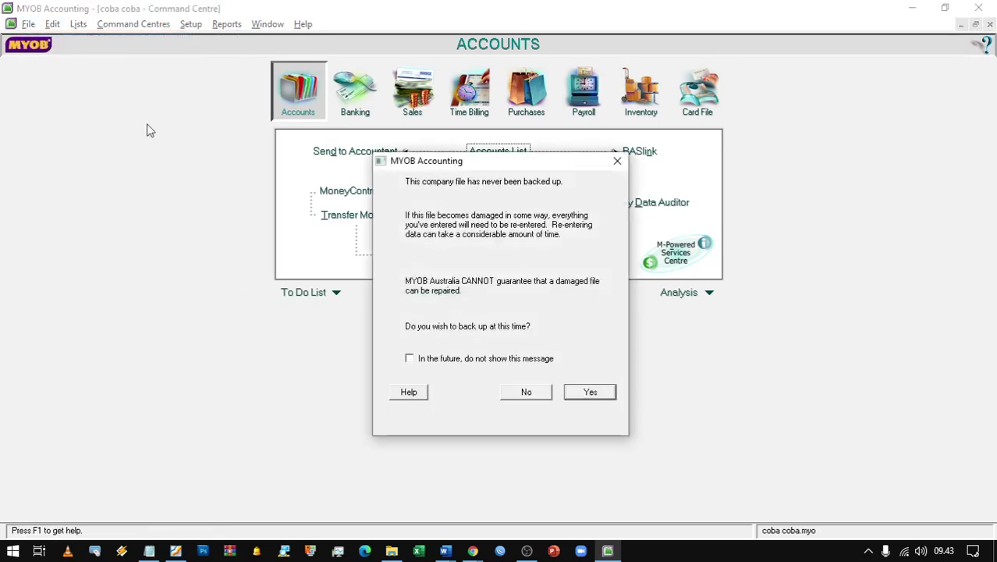
click(527, 393)
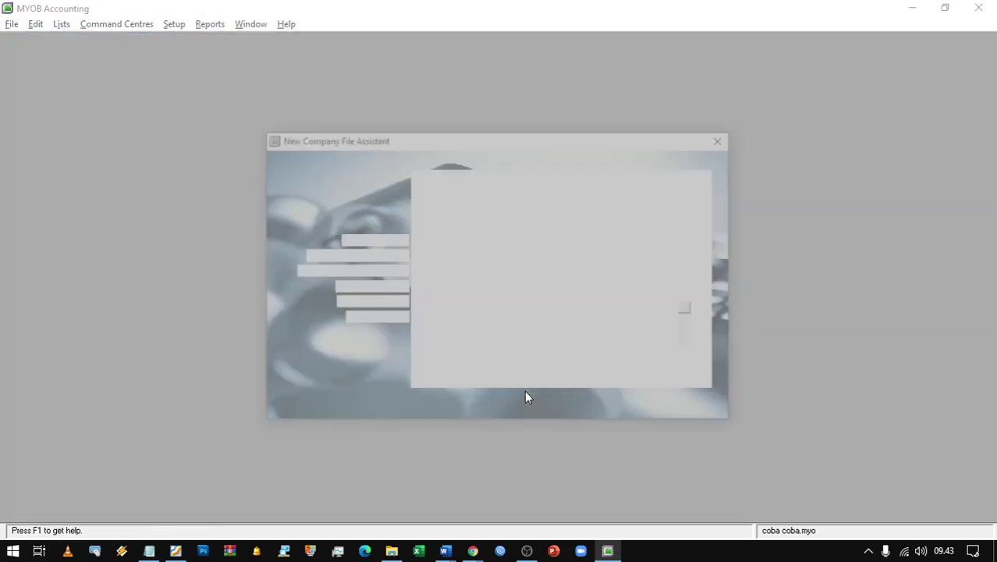
click(683, 408)
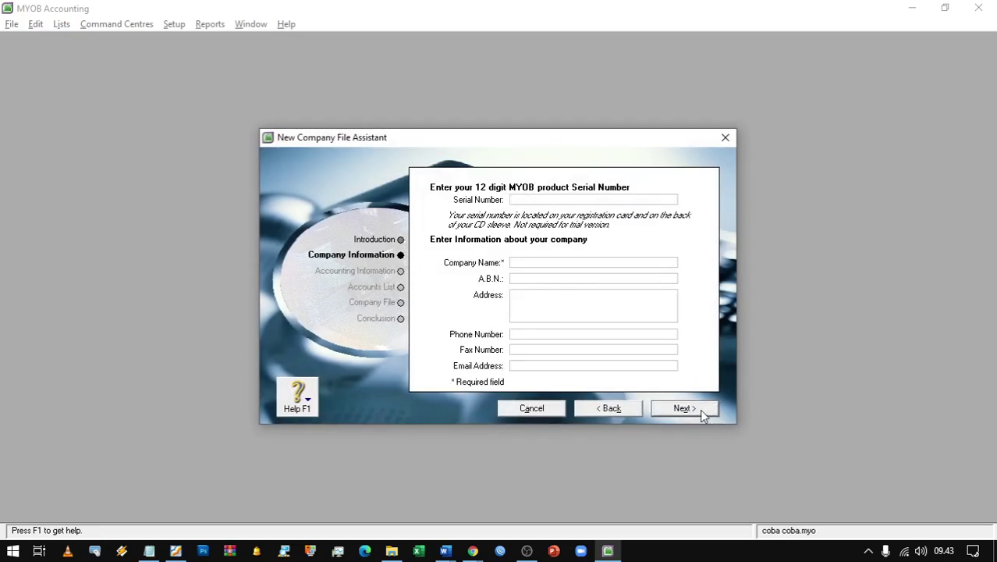
Step: Name the company coba coba 1 and accept the July 2021 to June 2022 financial year with twelve accounting periods
click(545, 263)
click(683, 413)
click(683, 412)
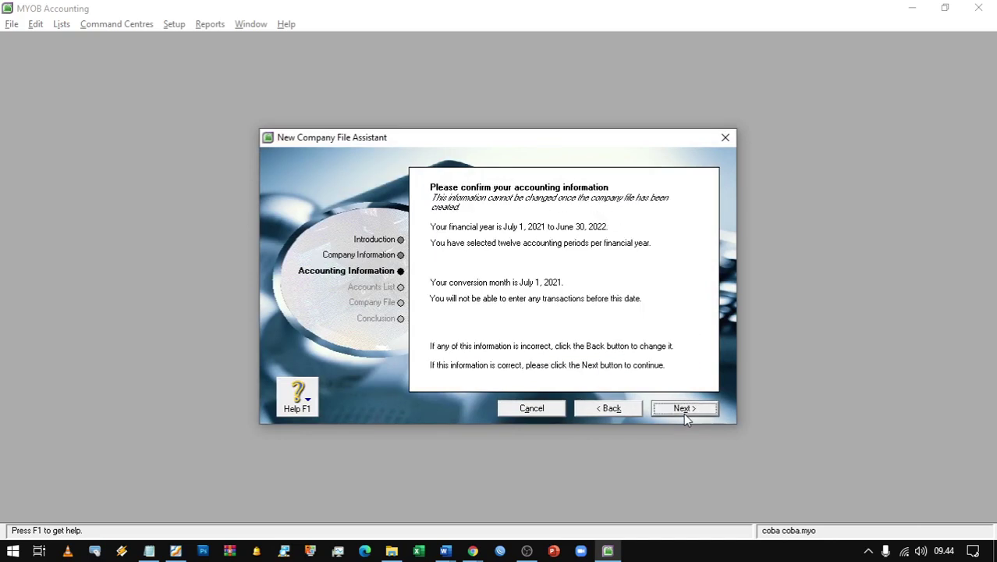
click(684, 413)
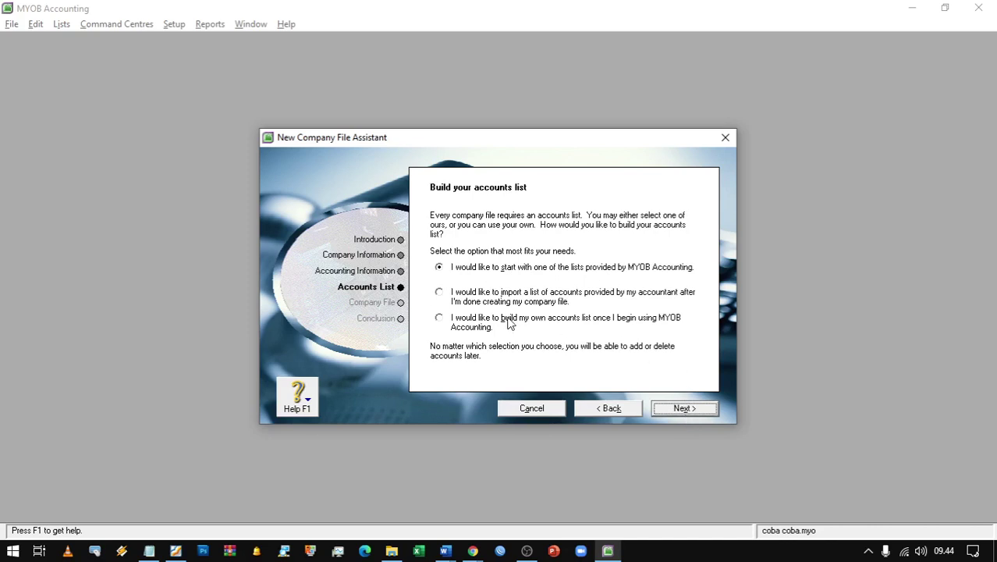
Step: Choose to build your own accounts list, create the company file and open its Command Centre
click(463, 327)
click(690, 412)
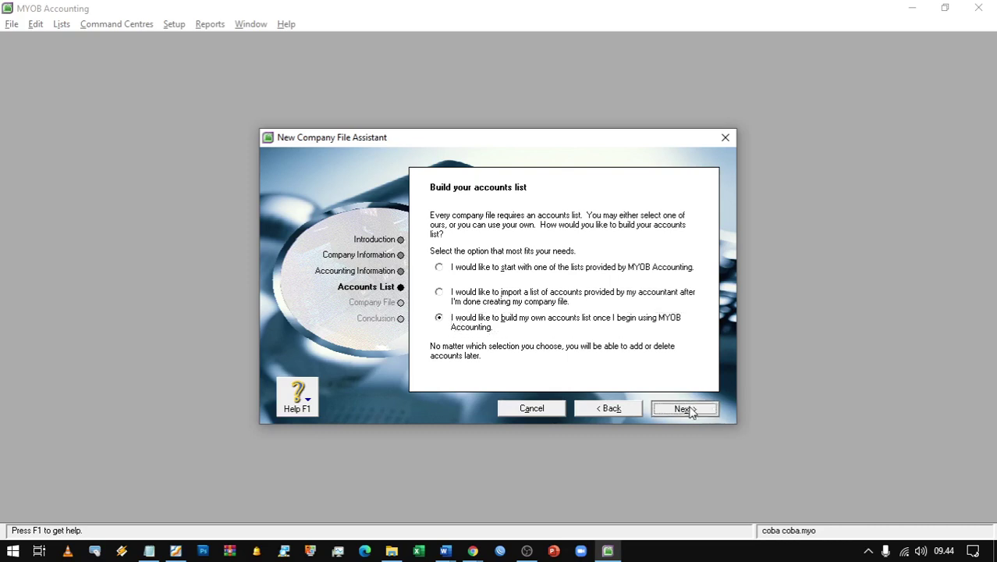
click(685, 408)
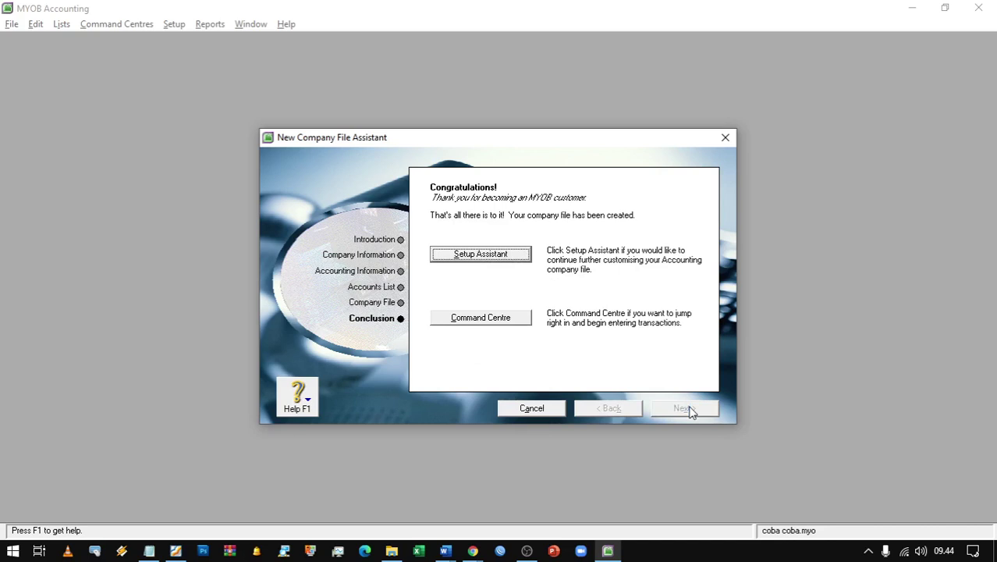
click(485, 321)
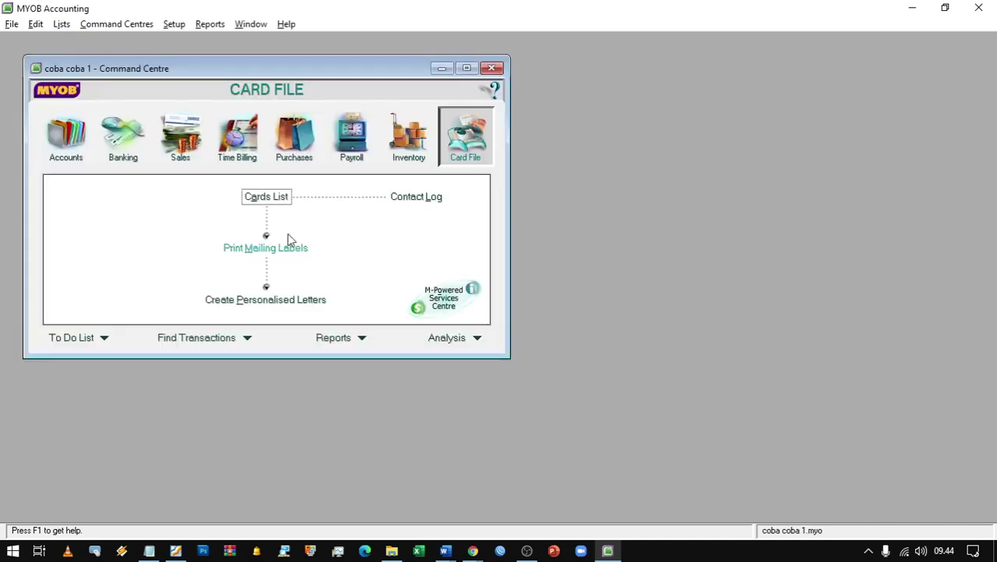
Step: Open the new company's accounts list, maximize it and show all accounts
click(67, 136)
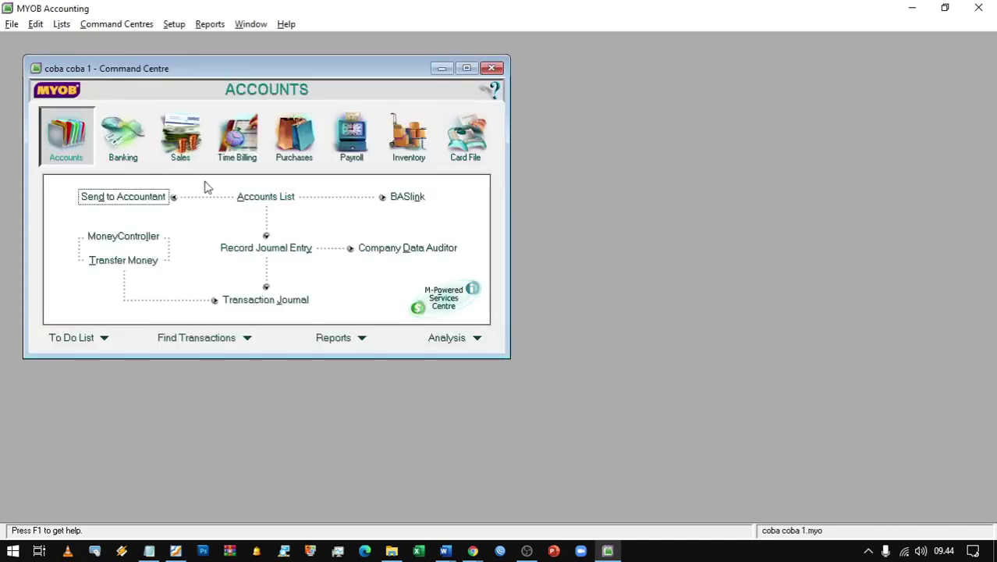
click(278, 196)
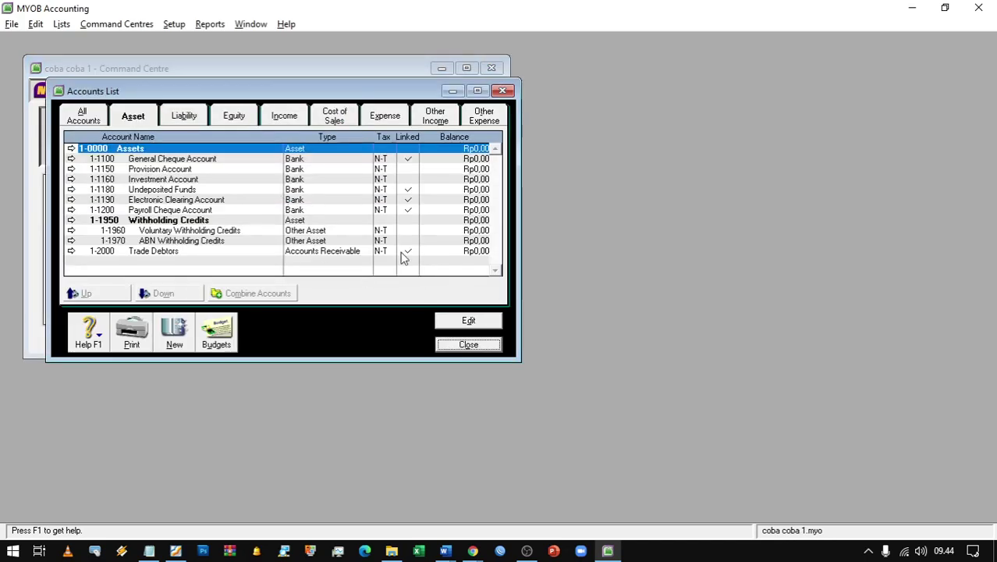
click(477, 91)
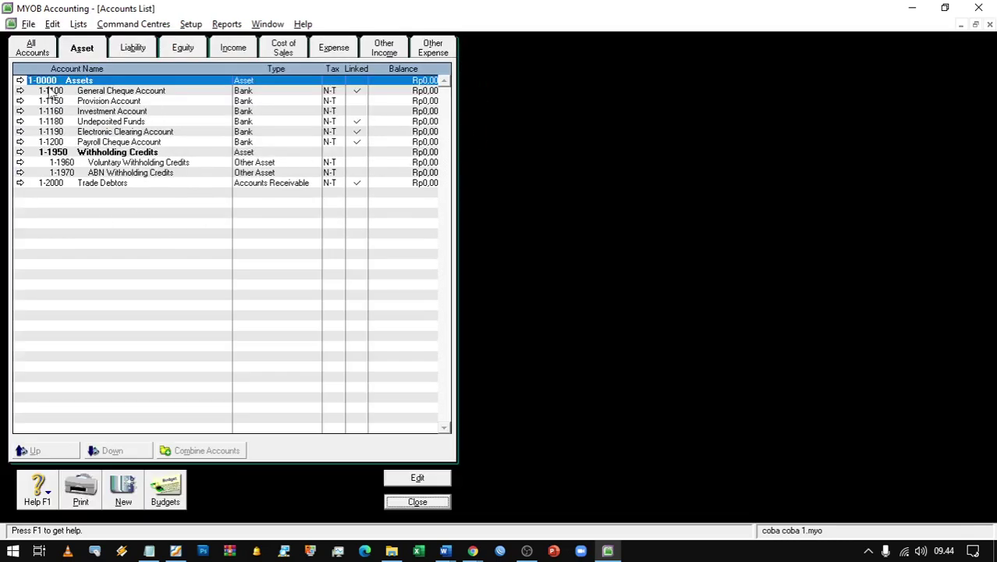
click(31, 48)
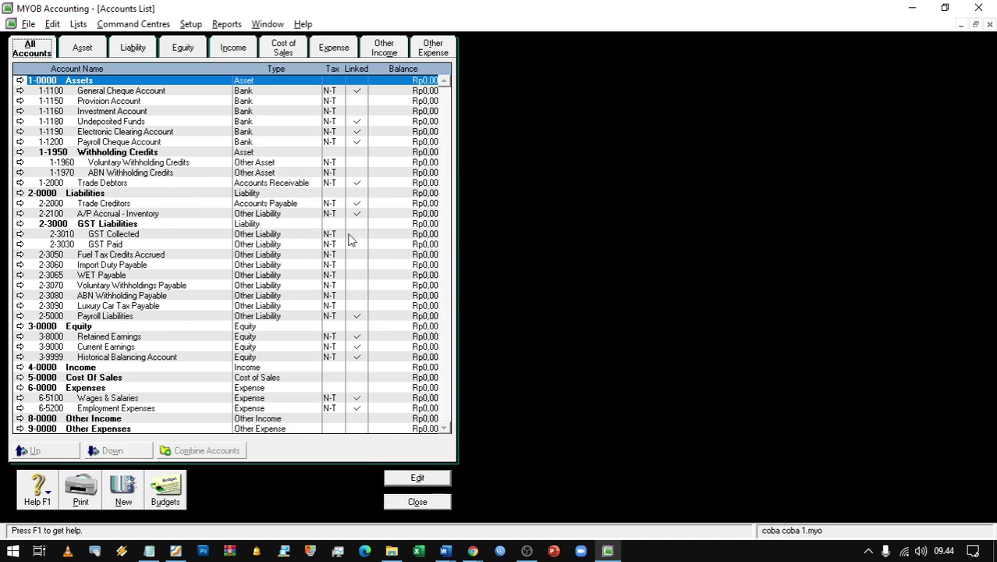
Step: Start a new header account of type Asset with account number 1-1000
click(125, 490)
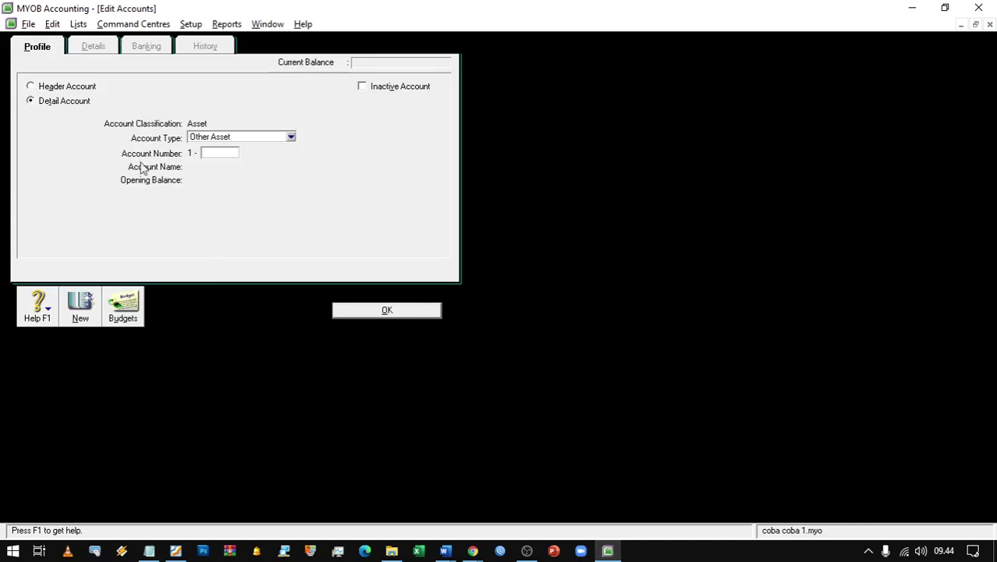
click(73, 90)
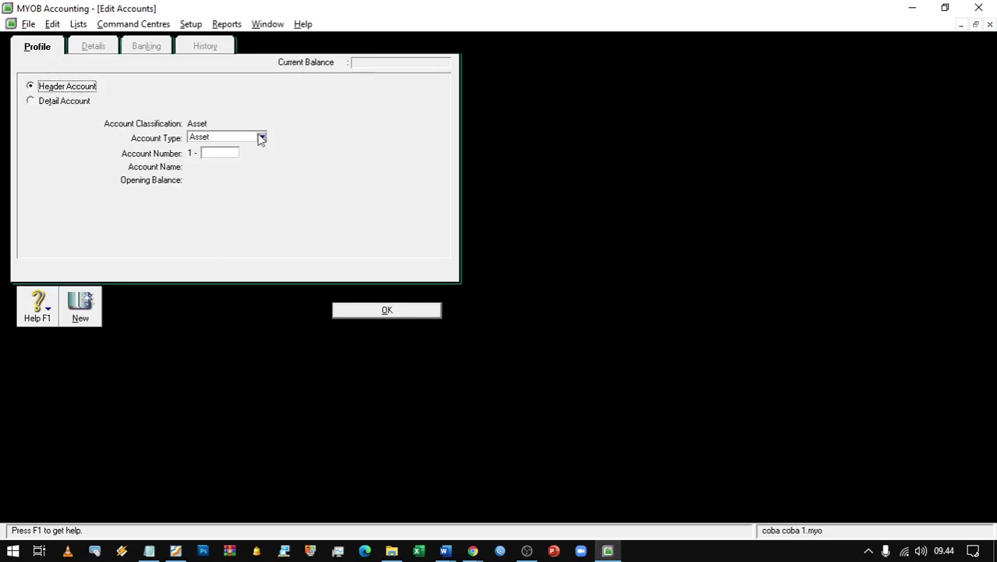
click(222, 152)
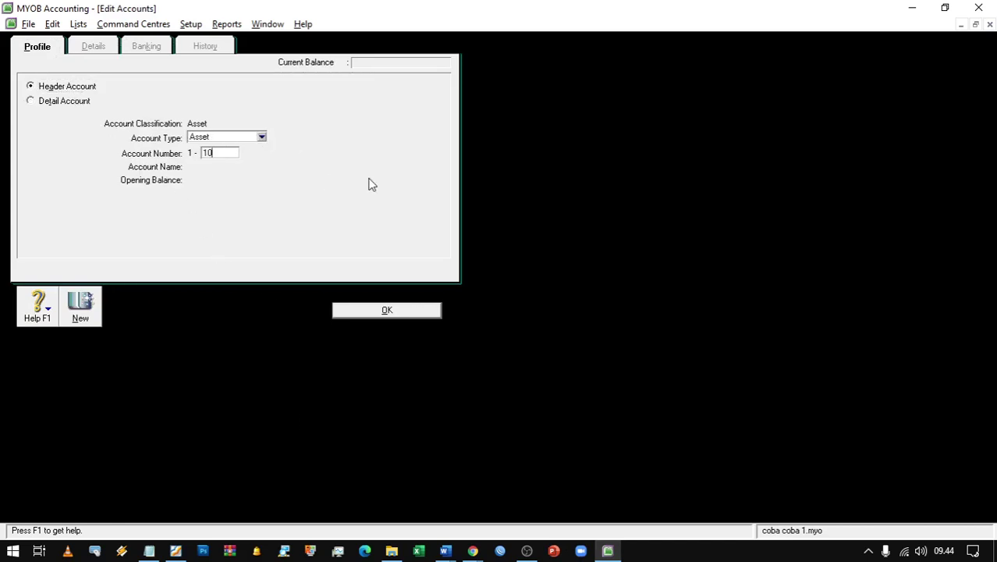
text(1000)
key(Tab)
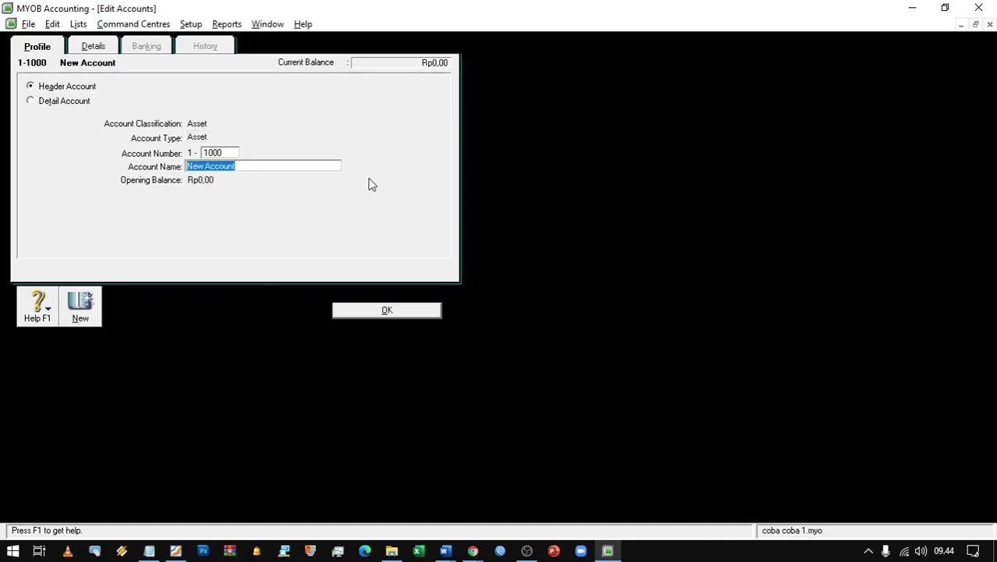
Step: Arrange the accounting window beside the PDF guide so the table of header accounts stays readable while entering accounts
click(945, 8)
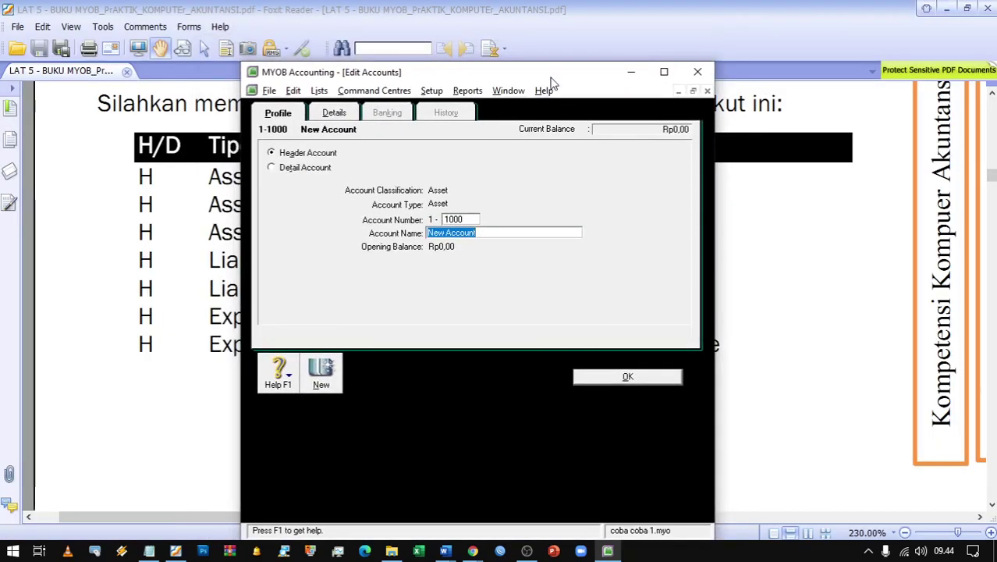
drag(559, 81, 907, 50)
click(441, 170)
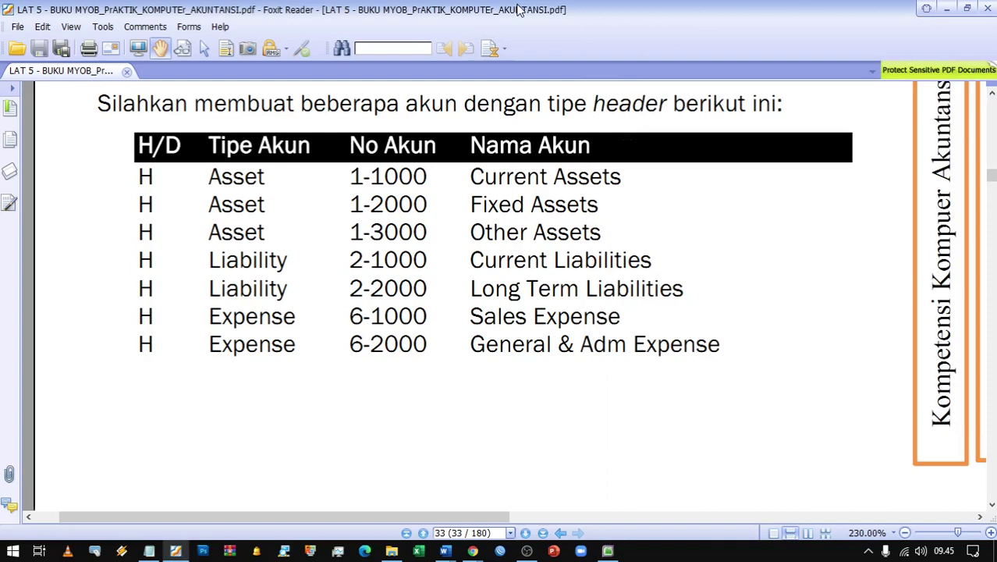
key(alt+Tab)
key(alt+Tab)
key(alt+Tab)
key(alt+Tab)
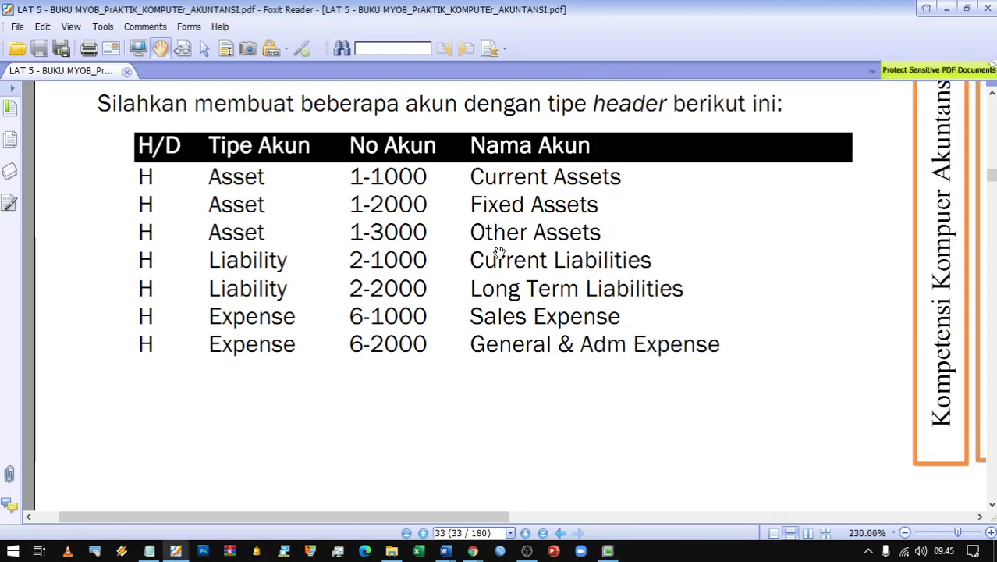
ctrl+scroll(499, 251, down, 3)
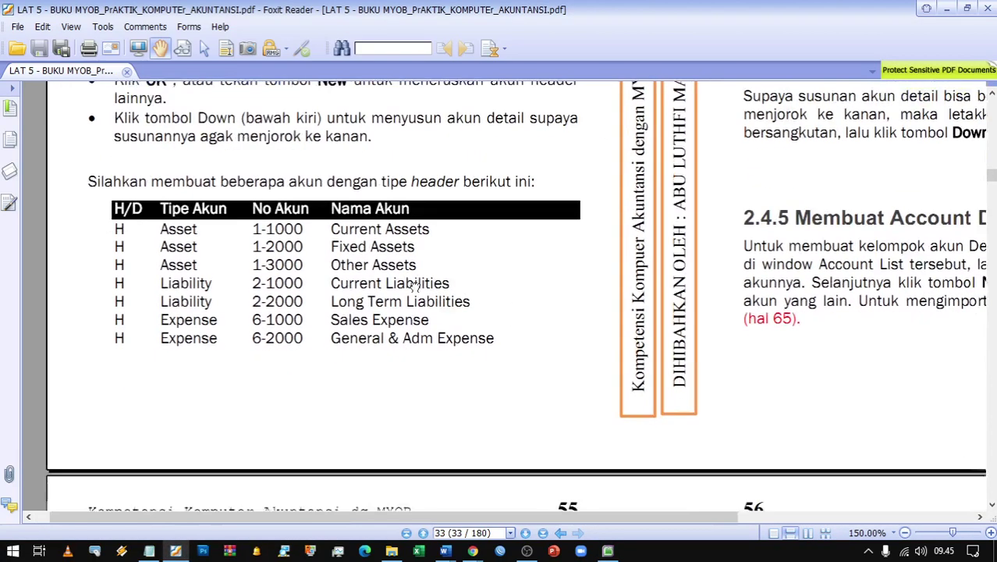
drag(415, 284, 354, 213)
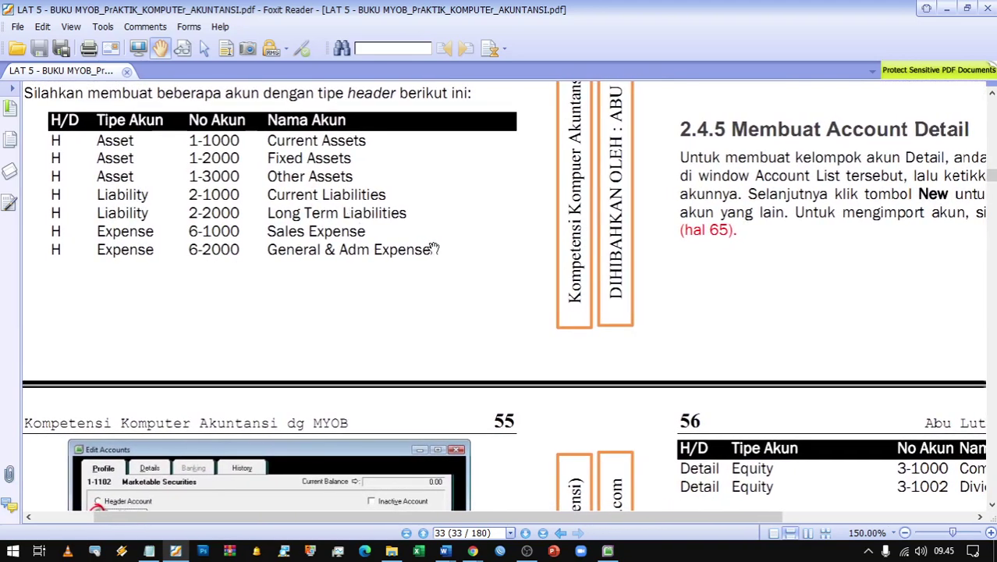
key(alt+Tab)
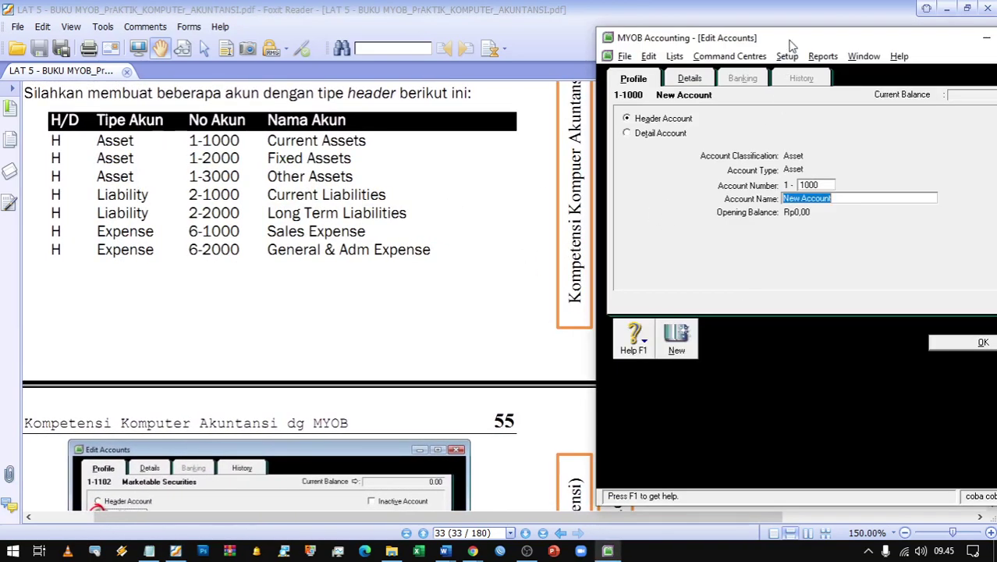
drag(789, 43, 636, 19)
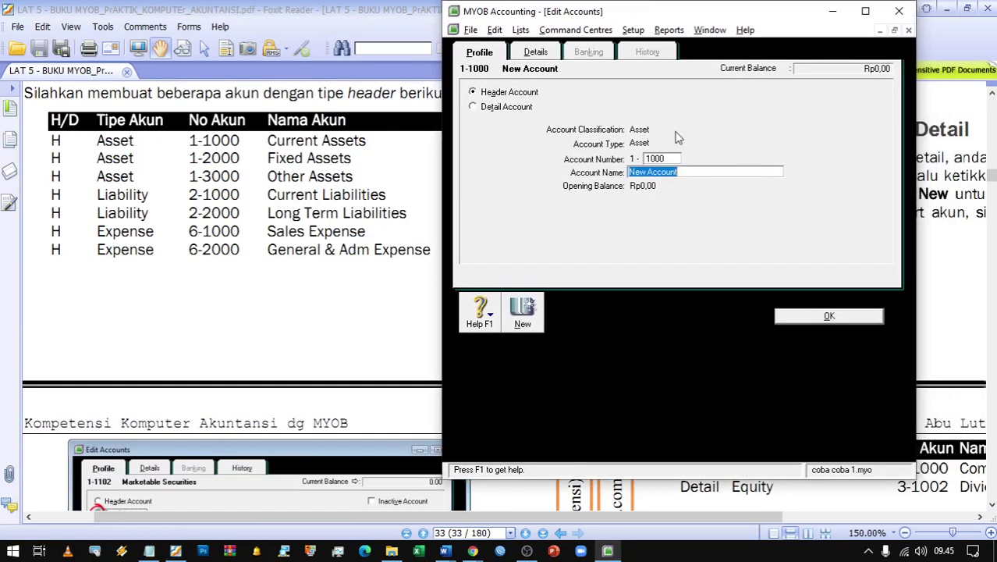
Step: Name the new 1-1000 header account Current Asset and save it to the accounts list
text(Current Ac)
key(BackSpace)
text(sset)
key(Tab)
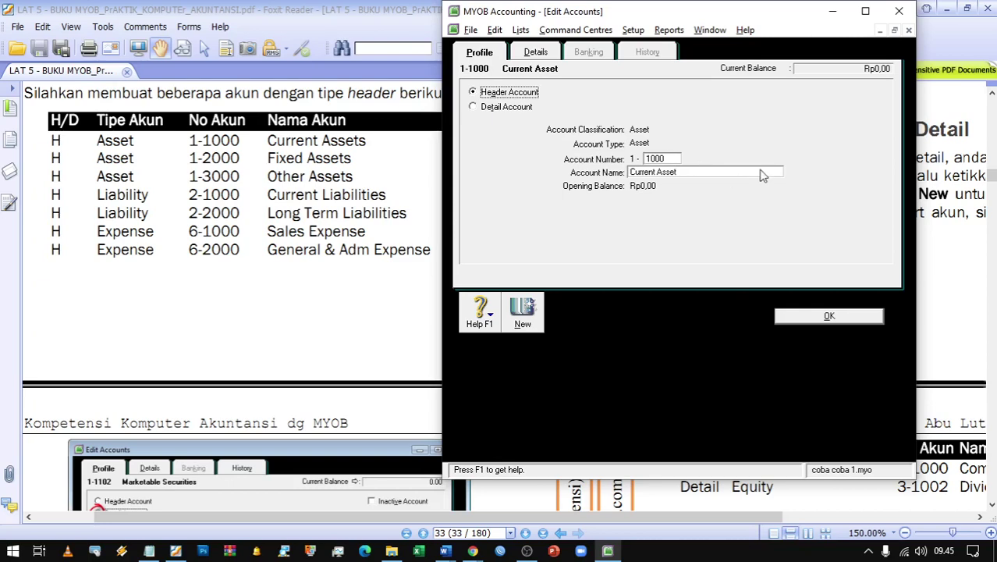
click(841, 319)
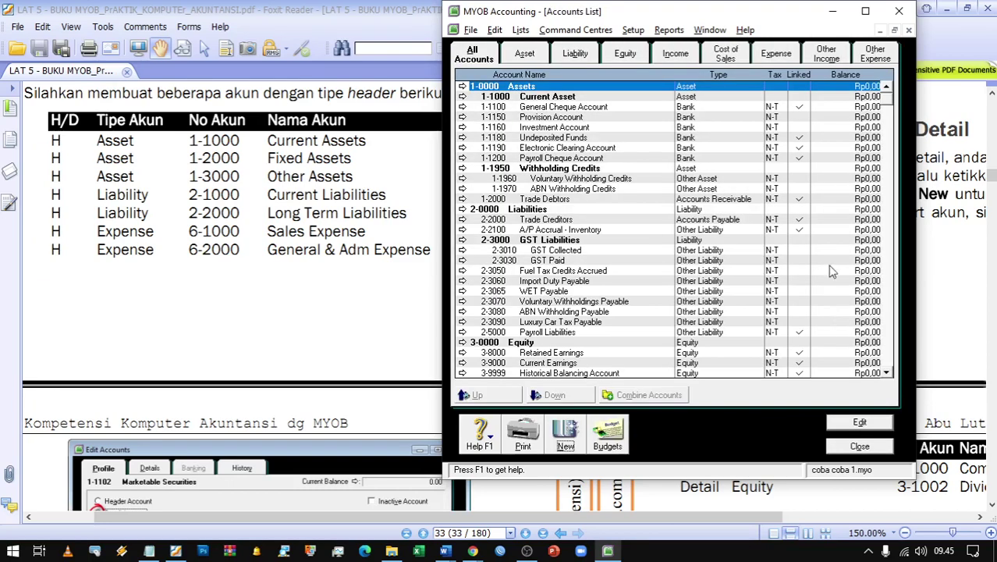
click(577, 437)
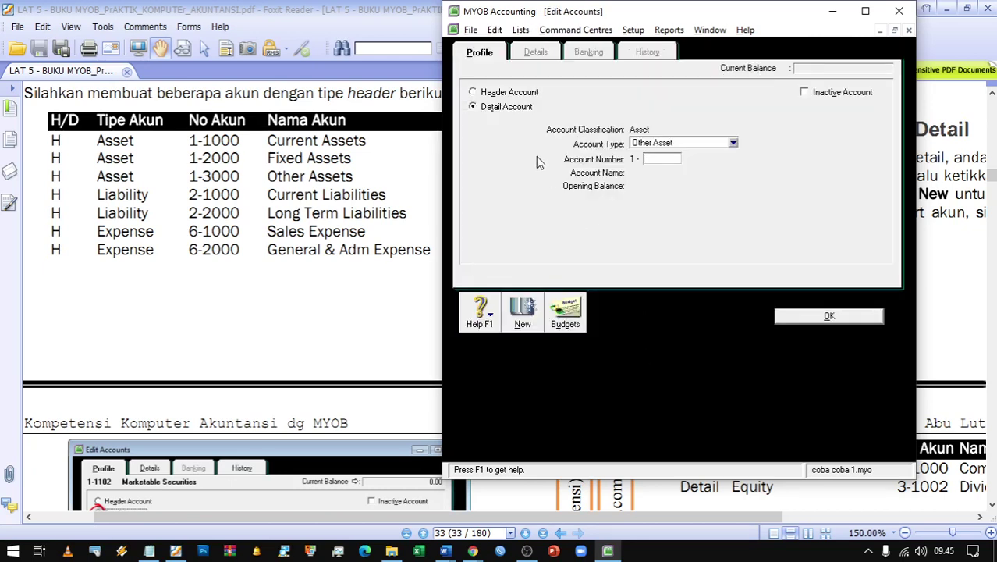
click(496, 93)
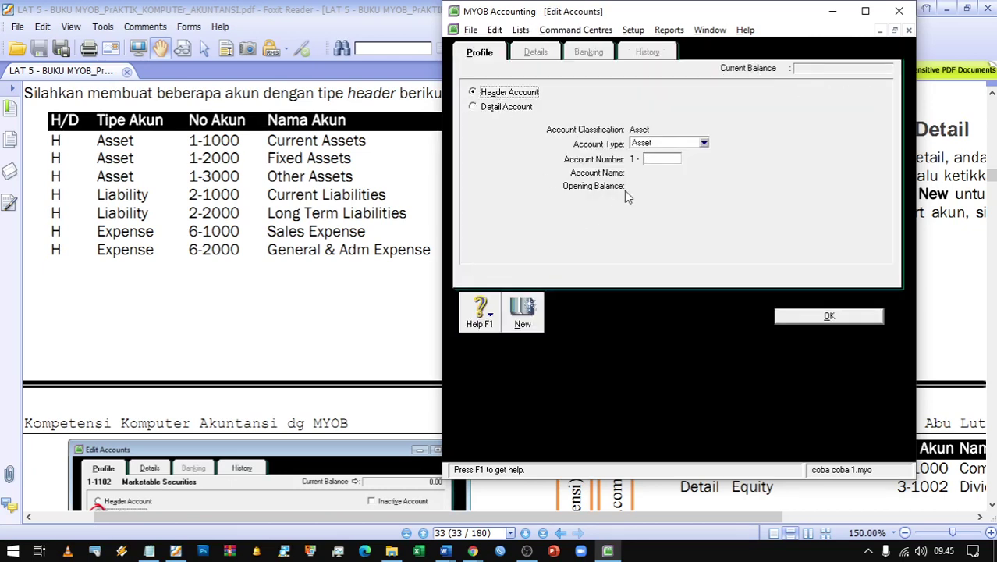
click(704, 144)
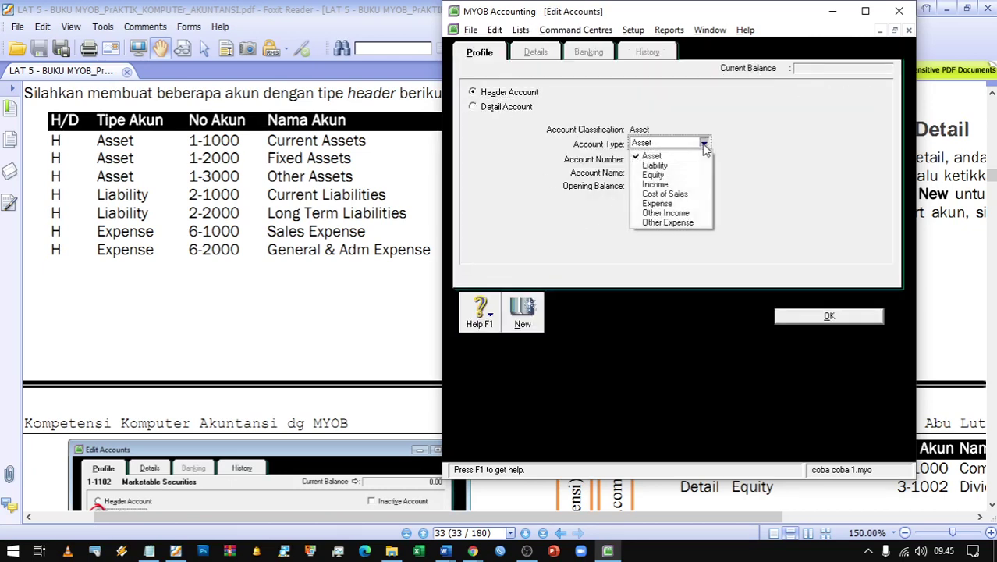
click(575, 148)
click(668, 162)
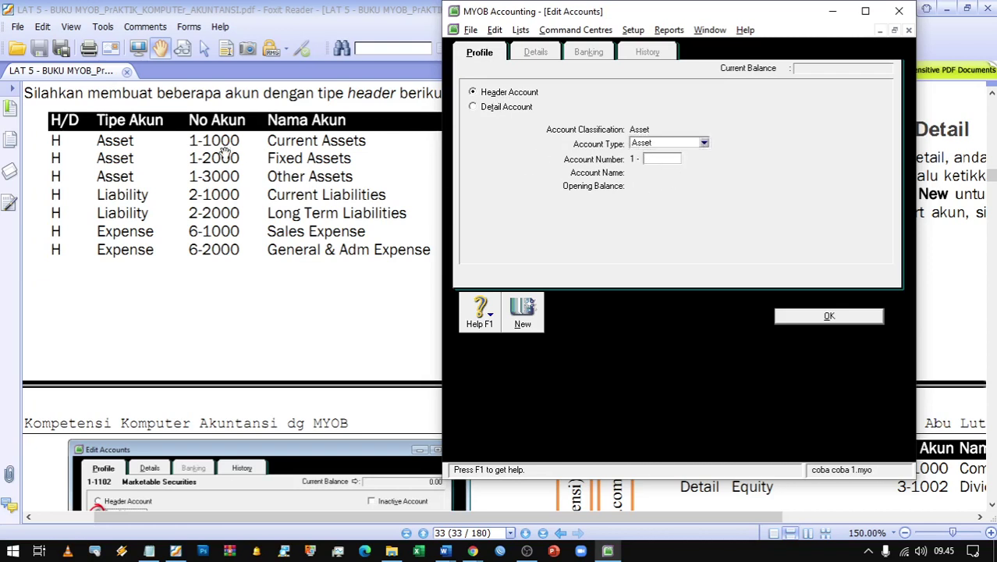
text(1000)
key(Tab)
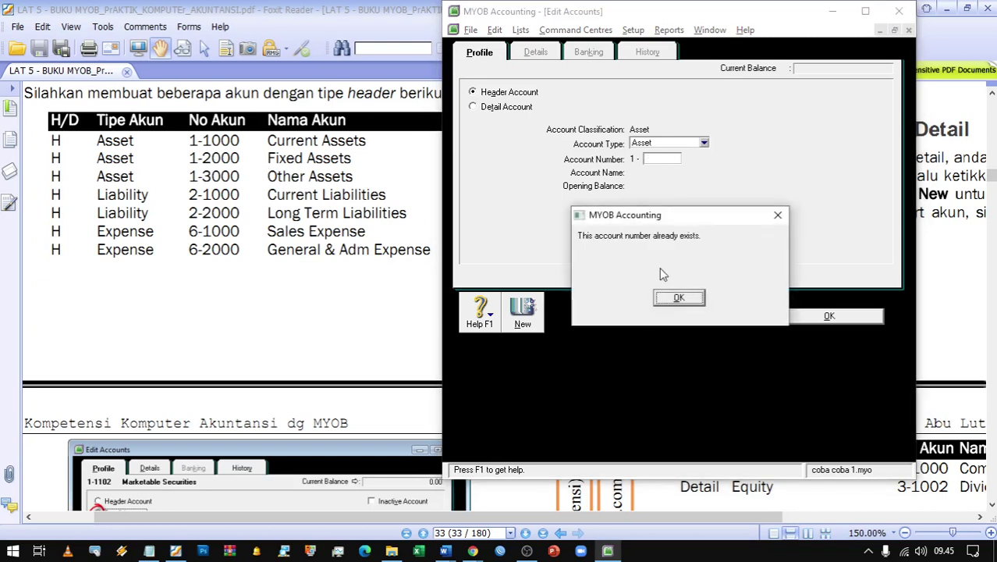
click(701, 300)
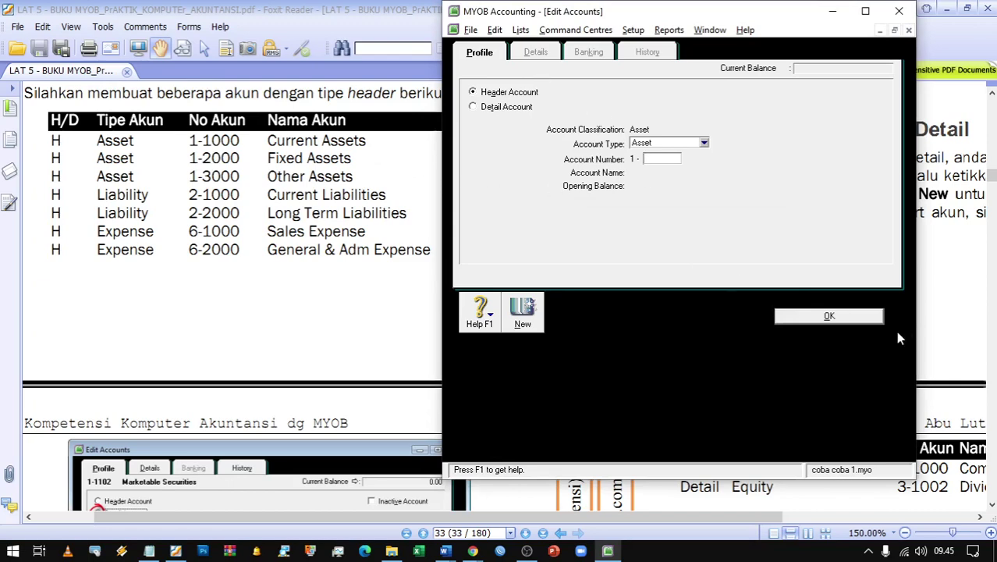
click(828, 315)
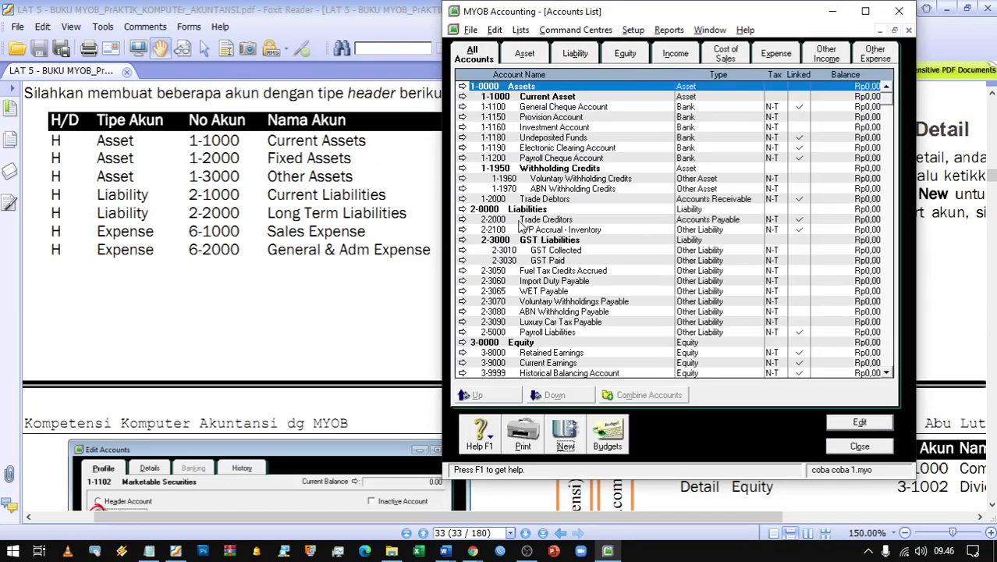
Step: Change the account number of Trade Debtors to 1-3000 and save it
click(554, 200)
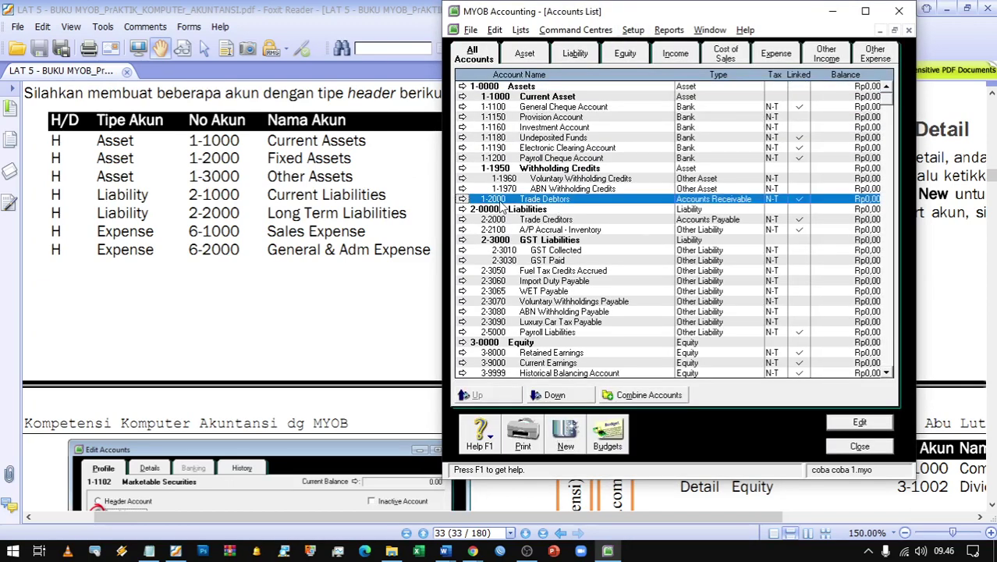
double_click(557, 201)
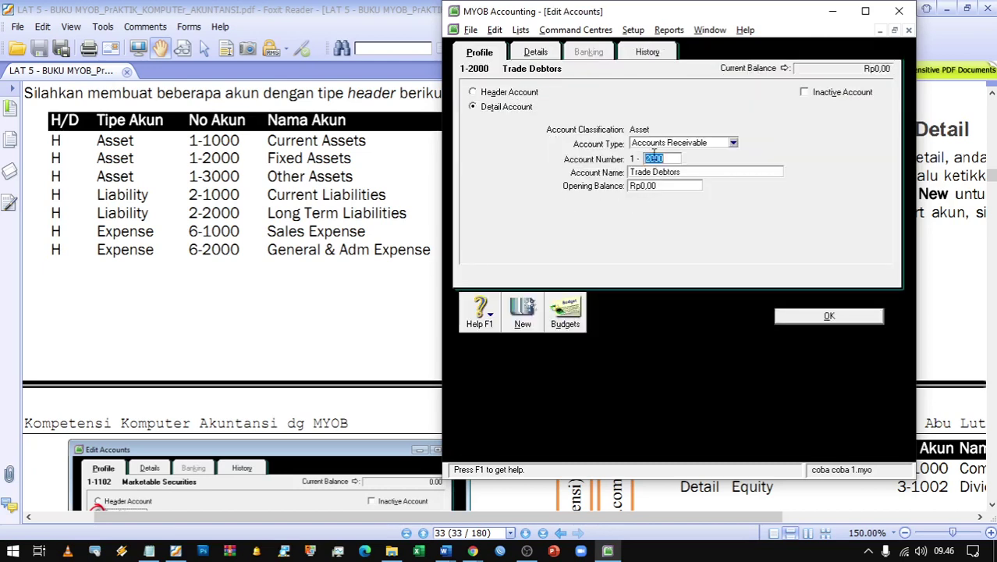
text(3)
click(864, 323)
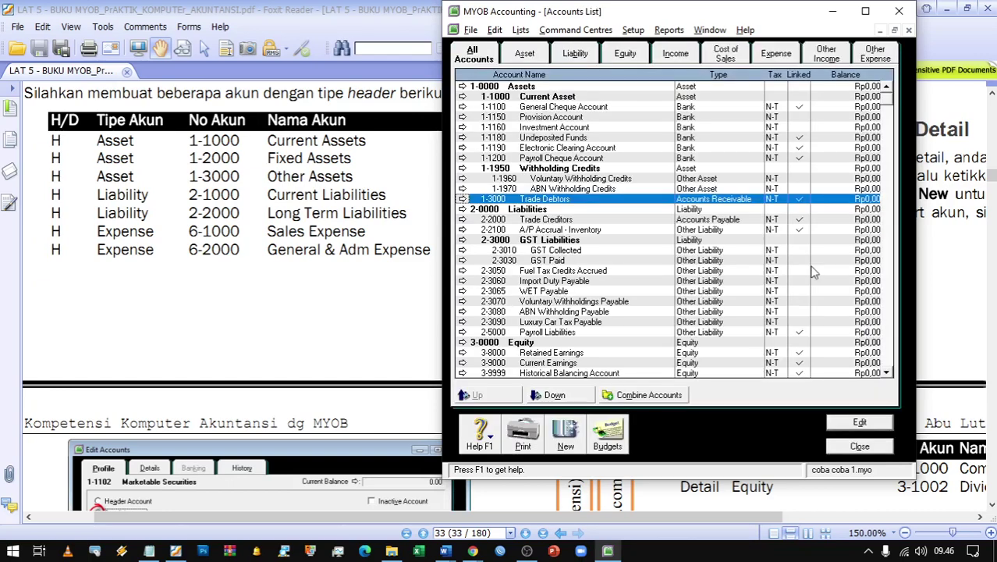
Step: Create a header account of type Asset numbered 1-2000 and named Fixed Assets
click(566, 443)
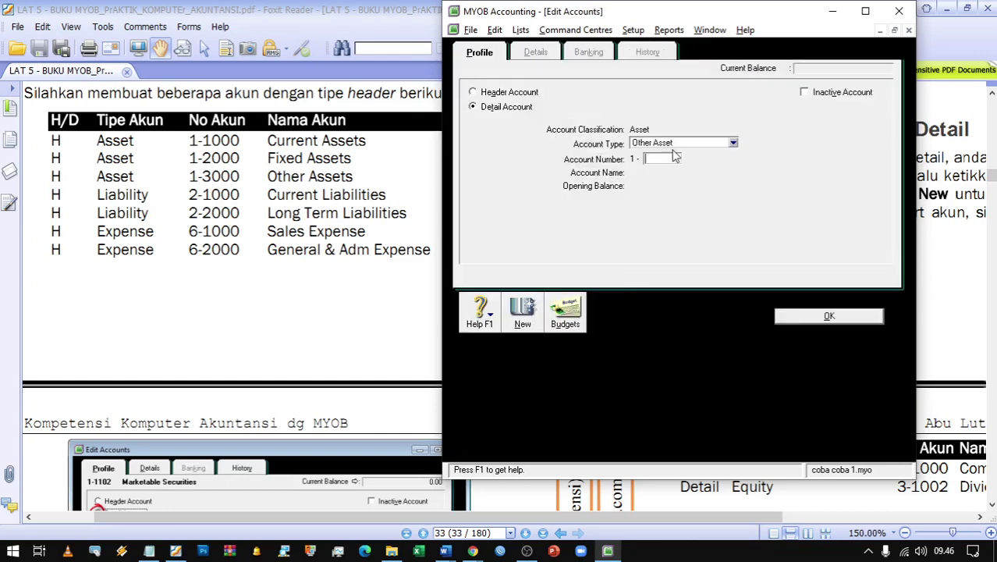
click(677, 145)
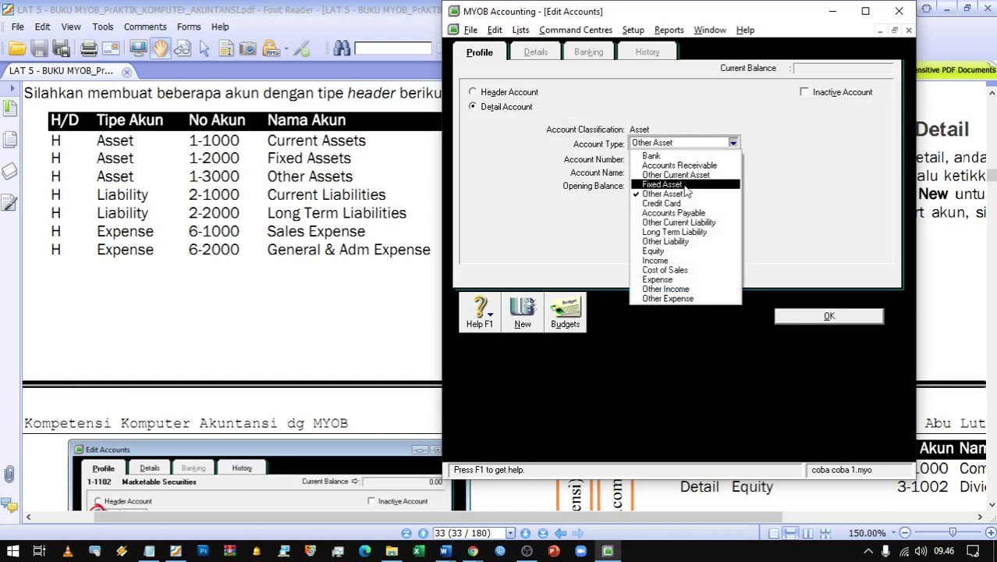
click(508, 96)
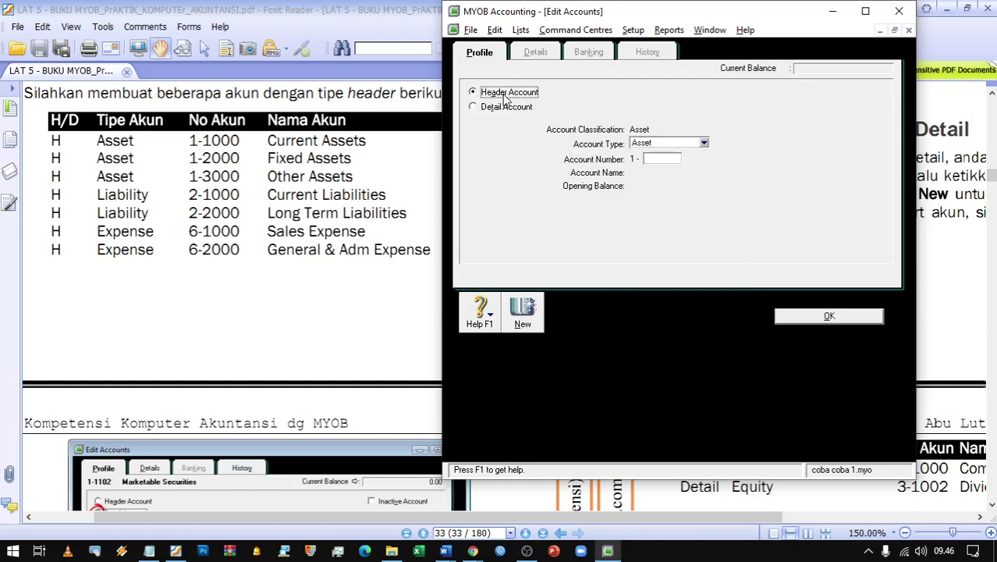
click(668, 159)
text(2000)
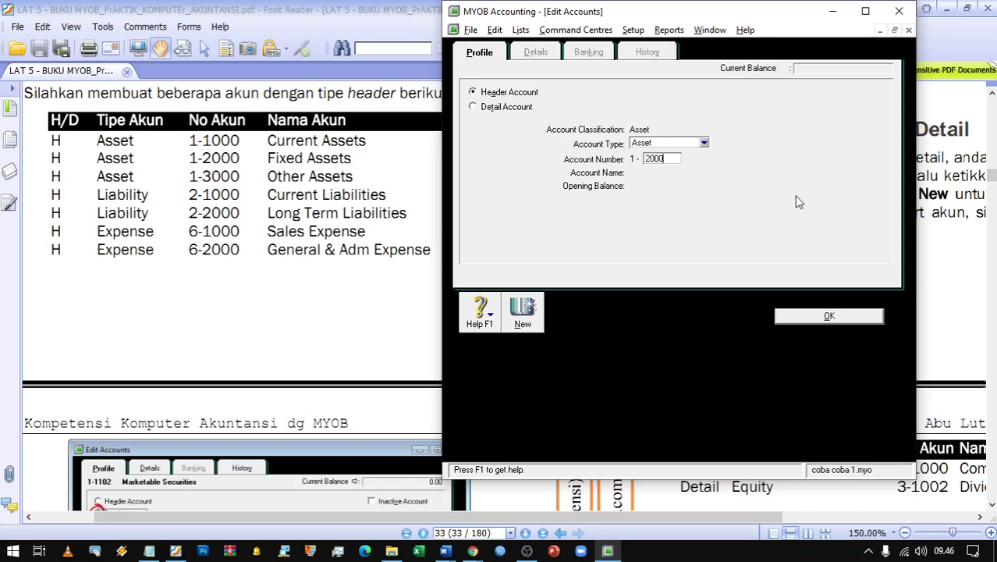
key(Tab)
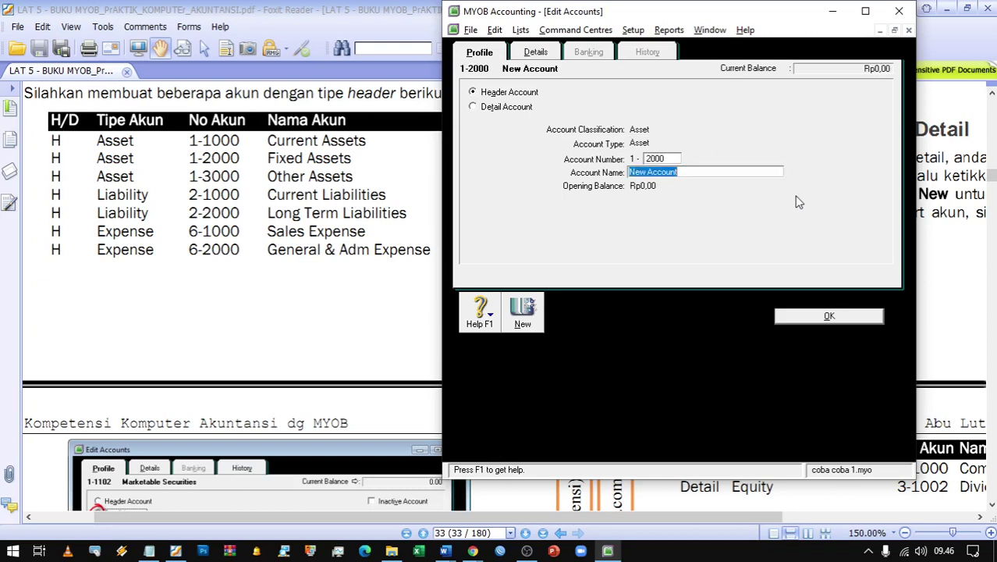
text(Fixed Assets)
click(825, 317)
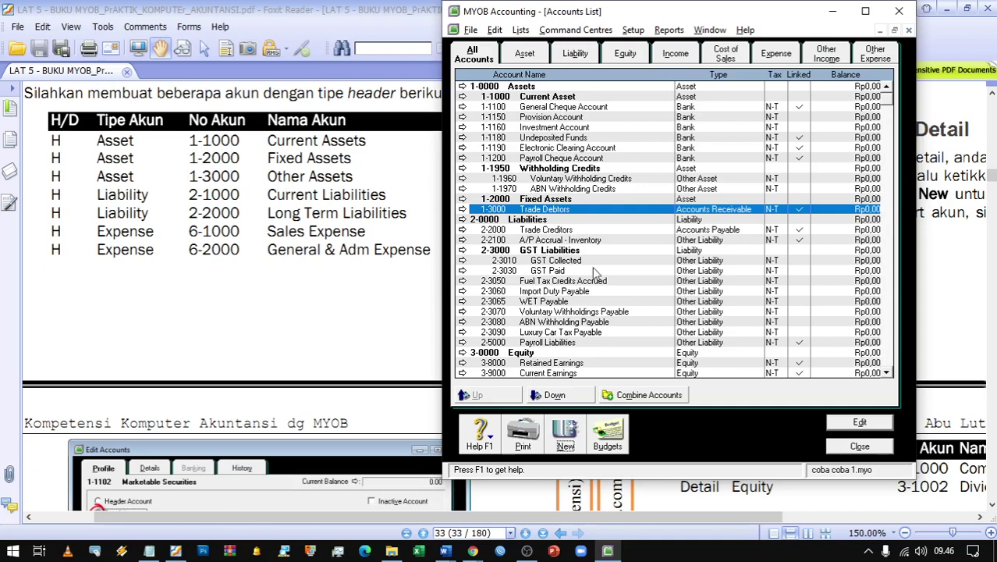
click(553, 441)
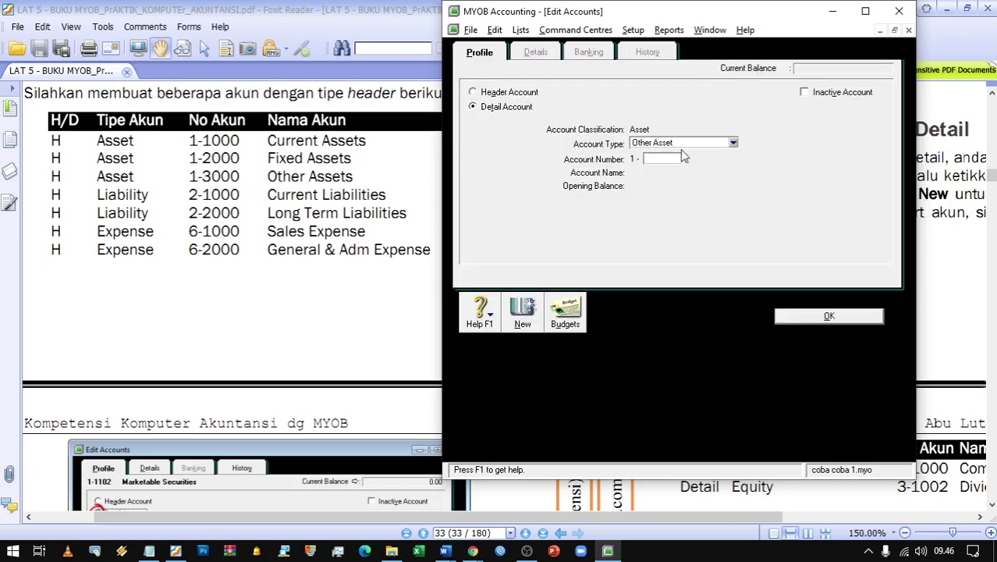
click(506, 94)
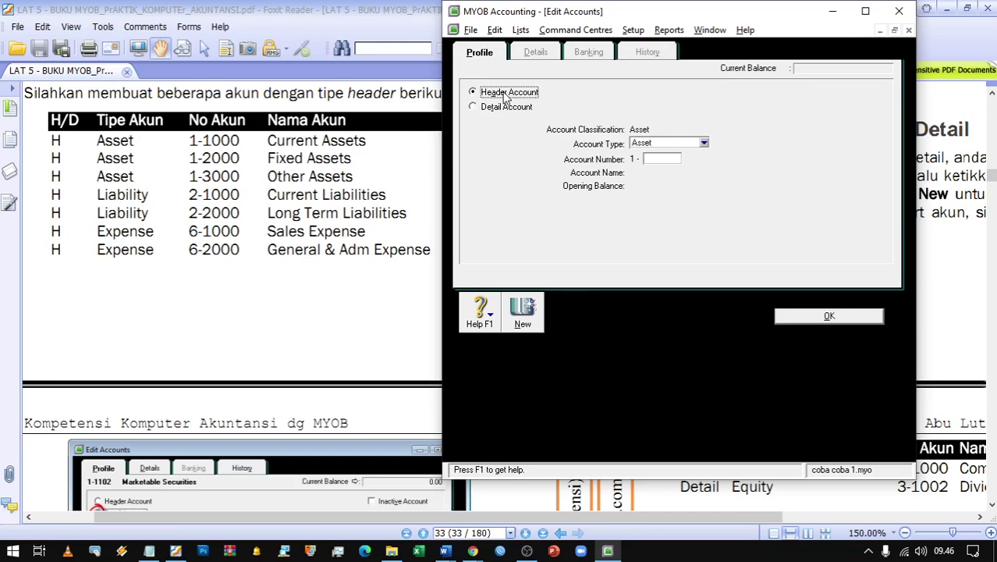
click(669, 158)
key(Escape)
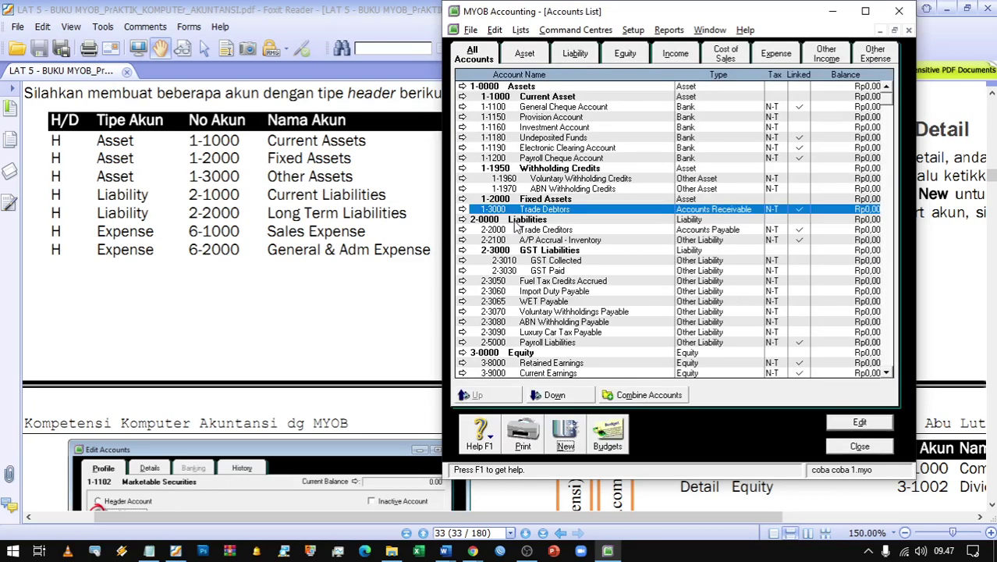
Step: Change the account number of Trade Debtors to 1-4000 and save it
double_click(492, 210)
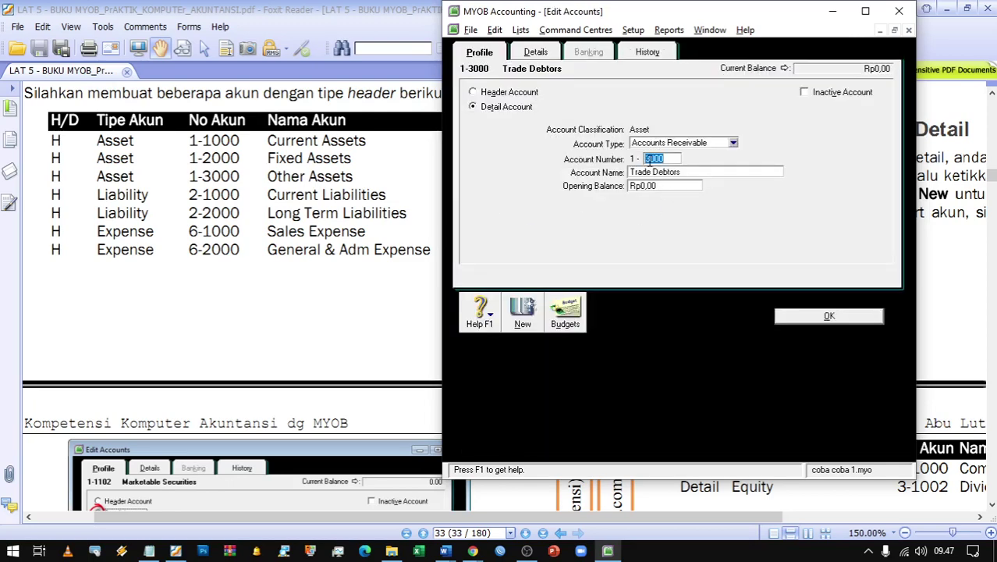
key(Home)
key(Delete)
text(4)
click(828, 316)
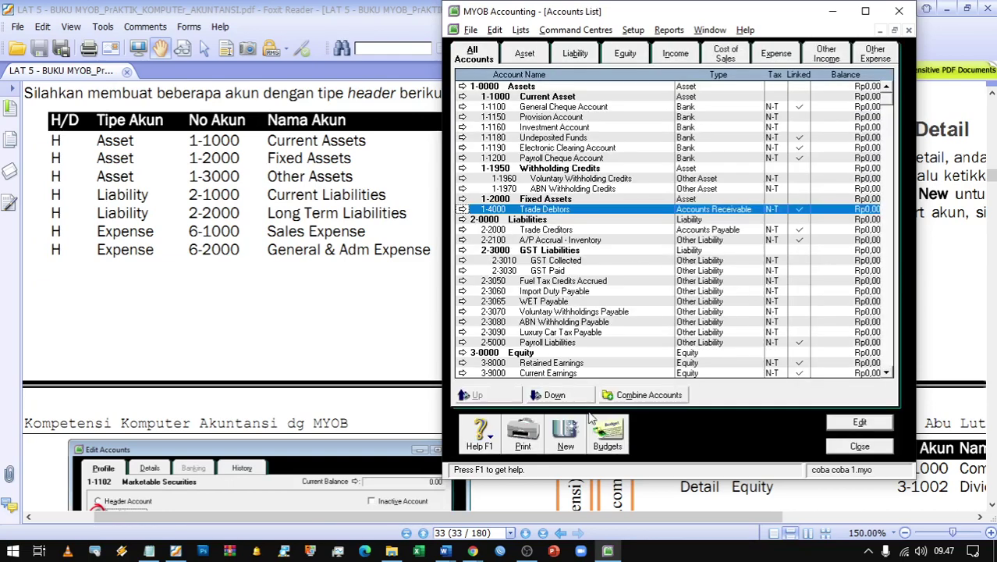
Step: Create a header account of type Asset numbered 1-3000 and named Other Assets
click(567, 446)
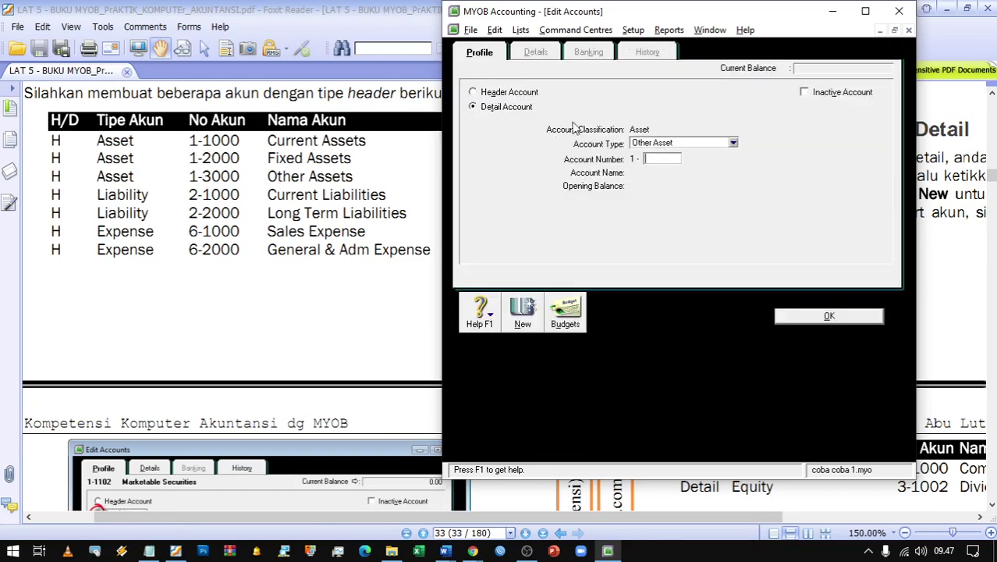
click(506, 94)
click(655, 158)
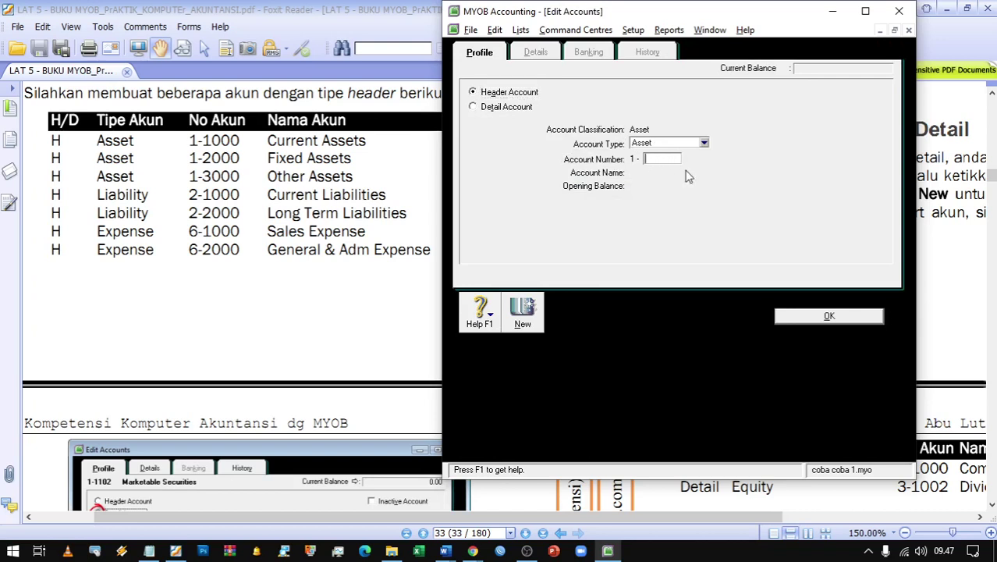
text(3000)
key(Tab)
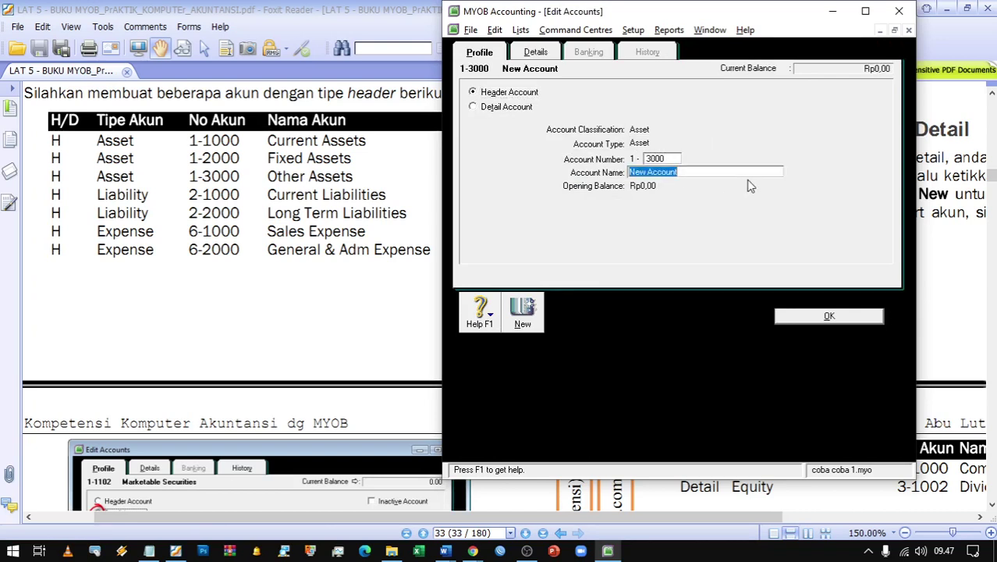
text(Other Ase)
text(ets)
Step: Save the Other Assets account and start a new Liability header account numbered 2-1000
click(522, 312)
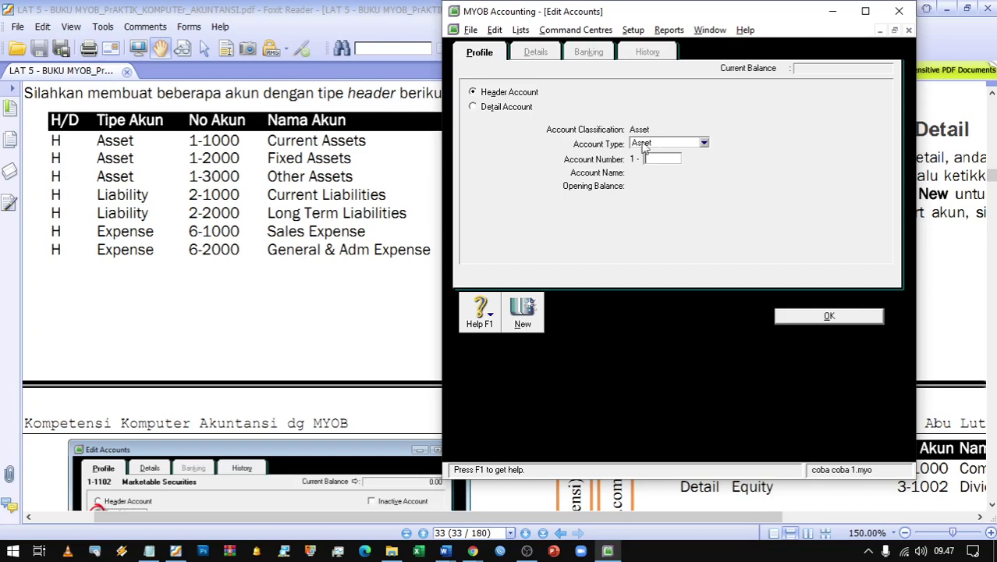
click(675, 144)
click(674, 168)
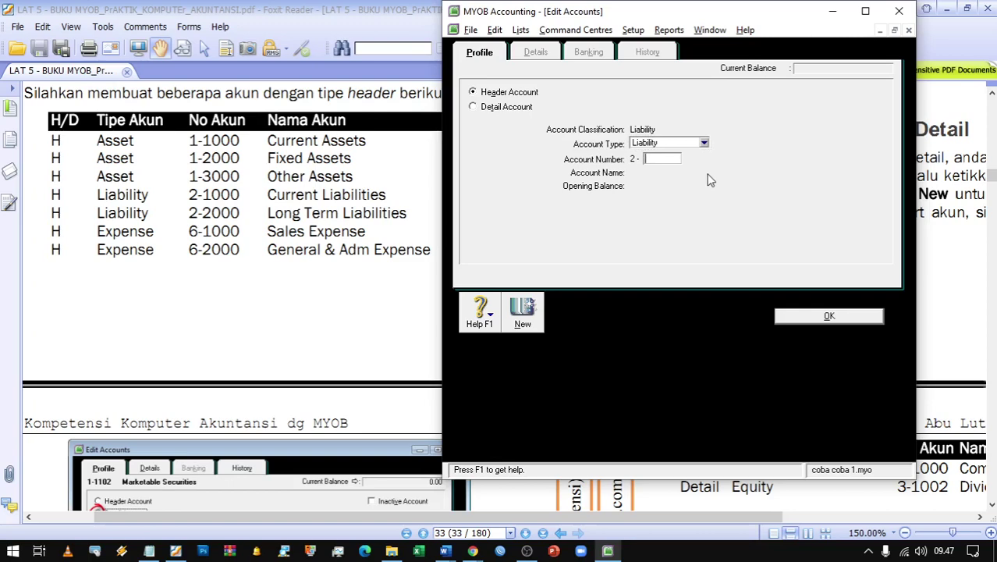
text(1000)
Step: Switch to the PDF guide in Foxit Reader, select the 2-1000 Current Liabilities row as reference, and return to MYOB
click(205, 195)
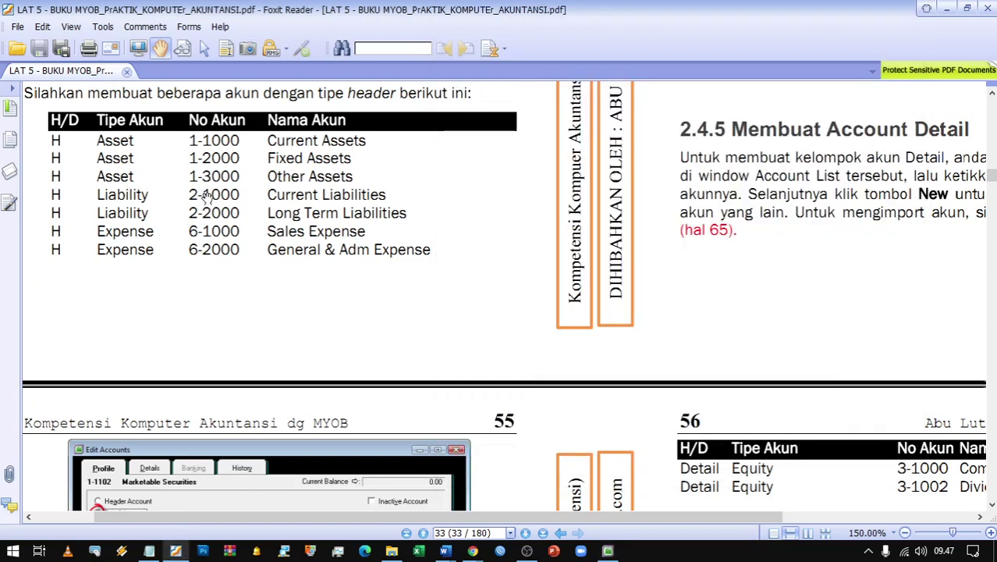
click(226, 49)
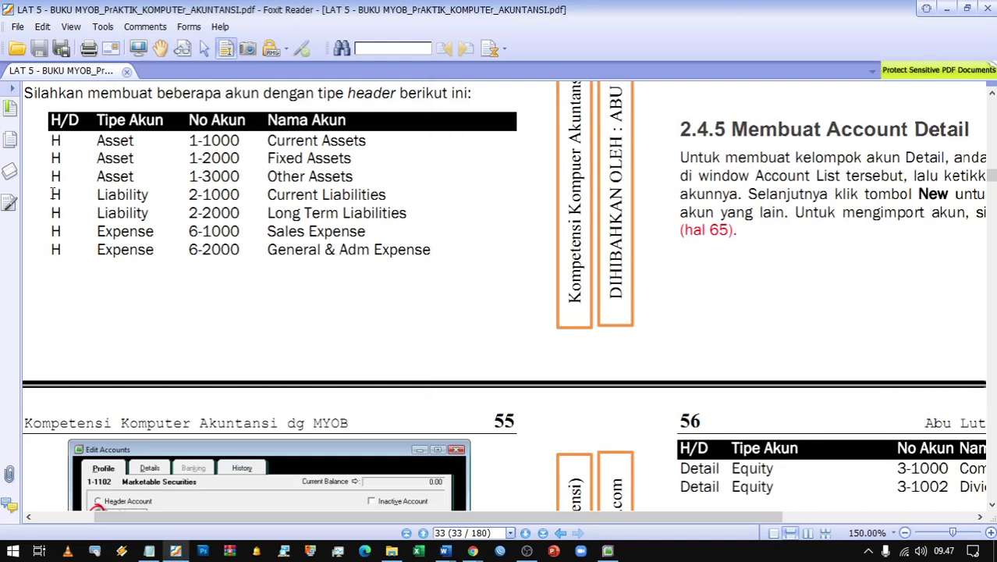
drag(53, 194, 418, 208)
key(alt+Tab)
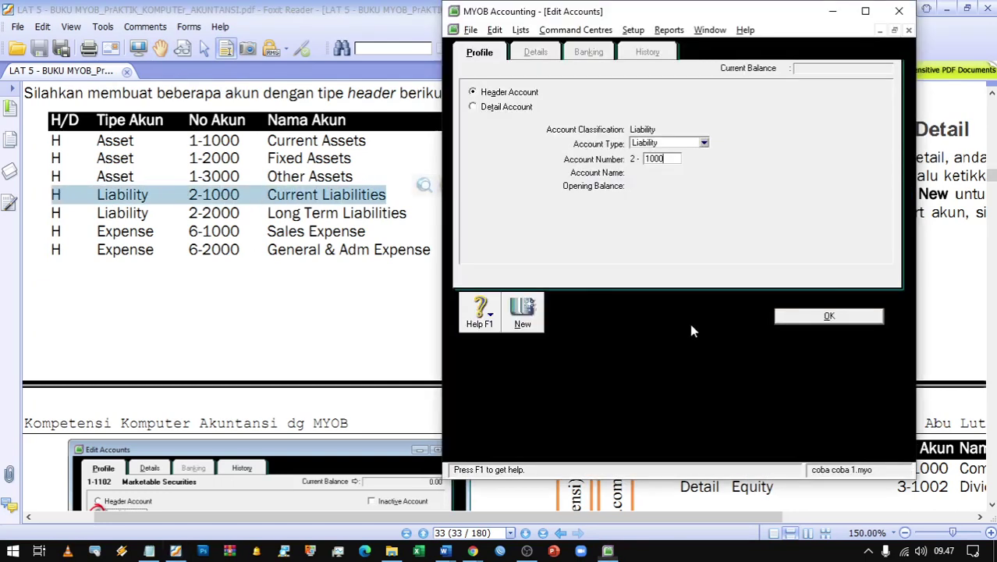
Step: Name the new 2-1000 header account Current Liabilities and save it
key(Tab)
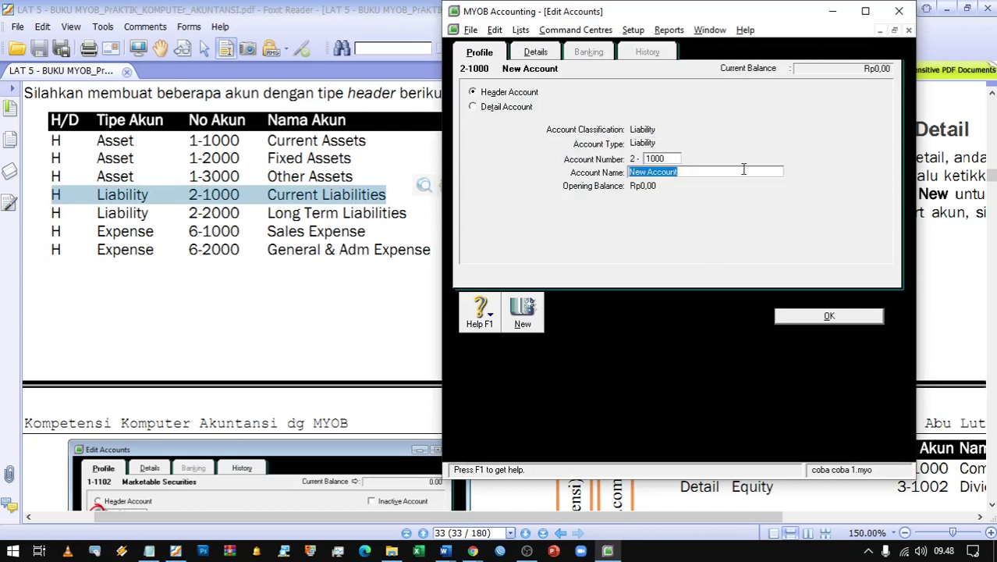
text(Current Liabilities)
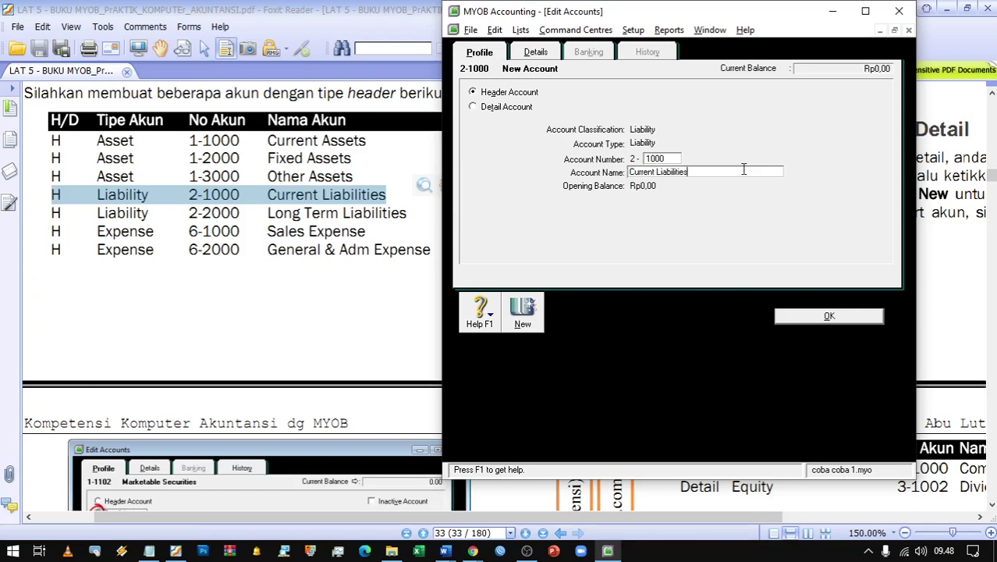
click(522, 316)
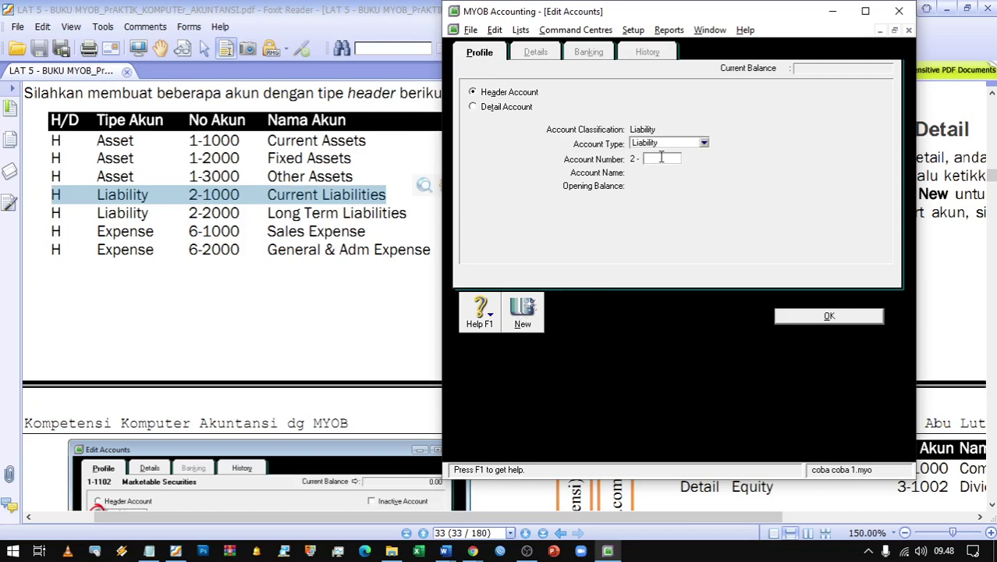
text(1000)
key(Tab)
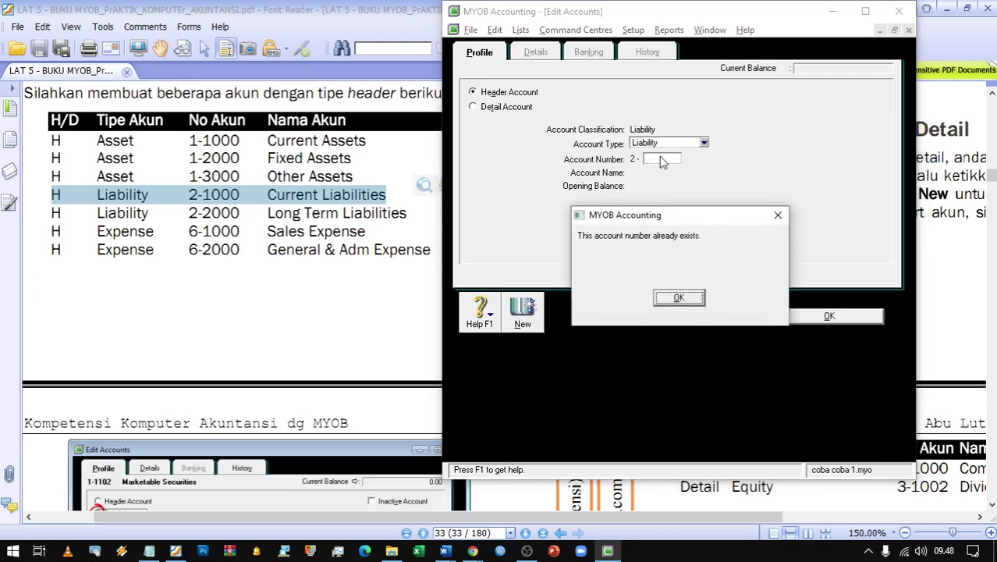
key(Return)
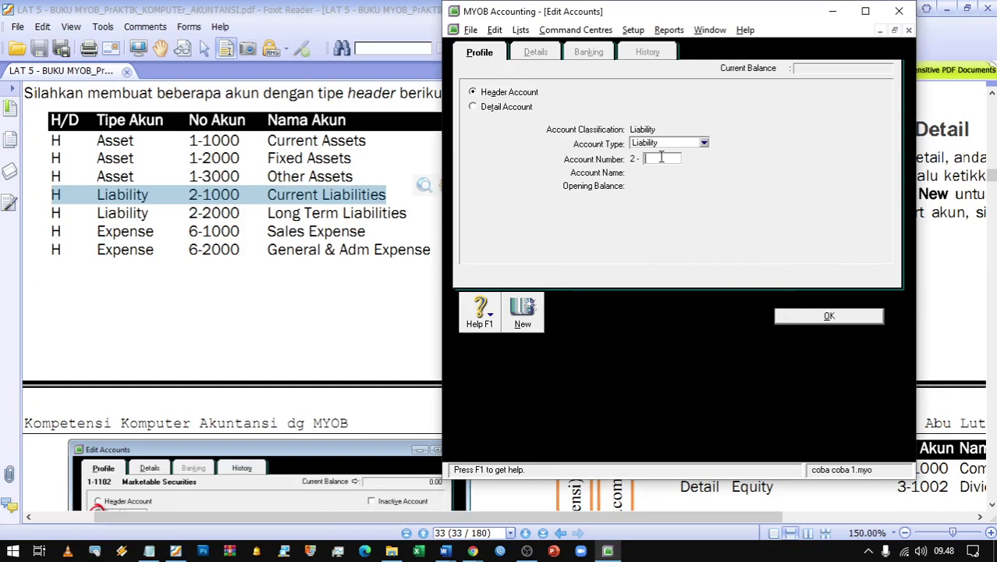
Step: Return to the accounts list, change the account number of Trade Creditors to 2-2001 and save it
click(829, 317)
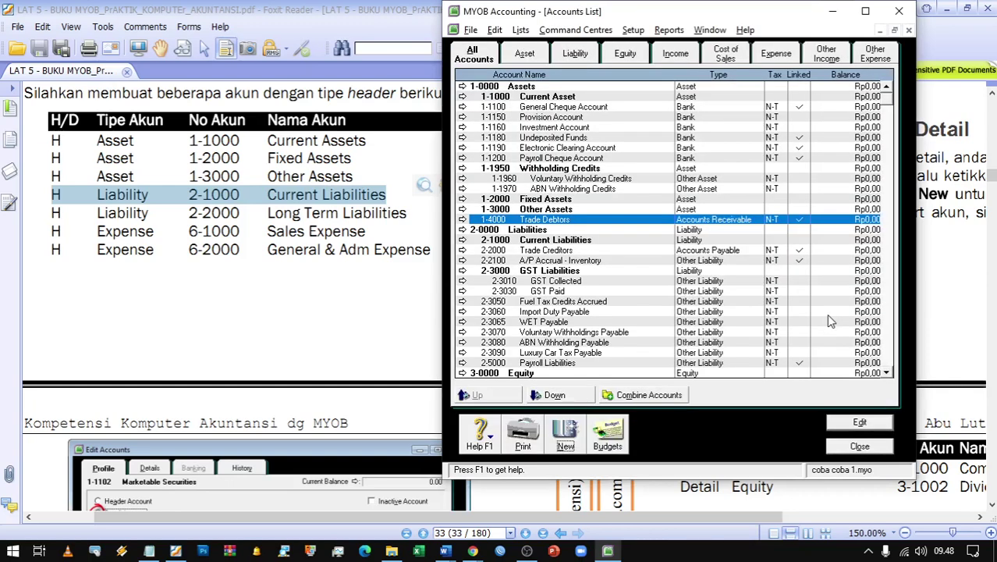
double_click(553, 252)
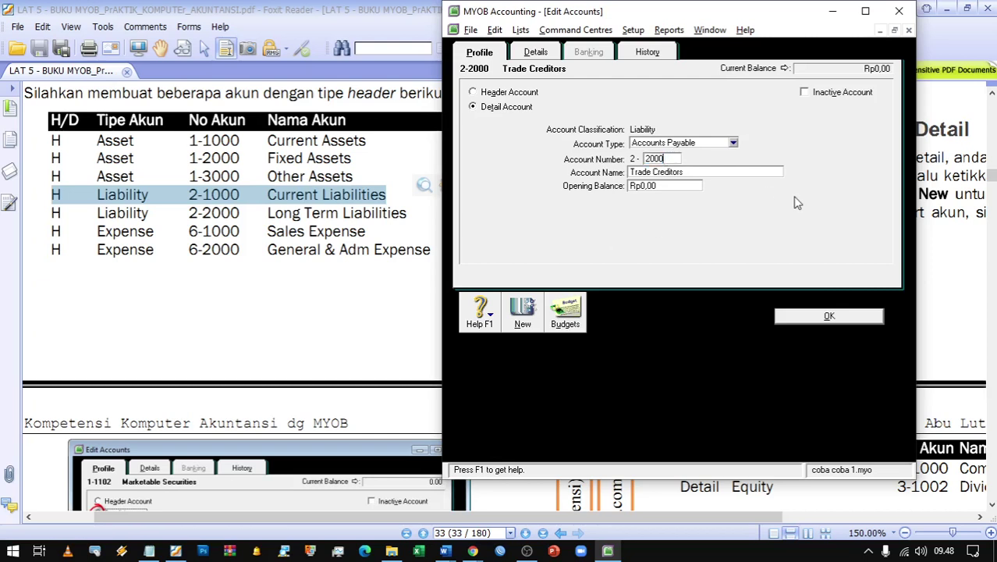
key(BackSpace)
text(1)
key(BackSpace)
text(1)
click(828, 317)
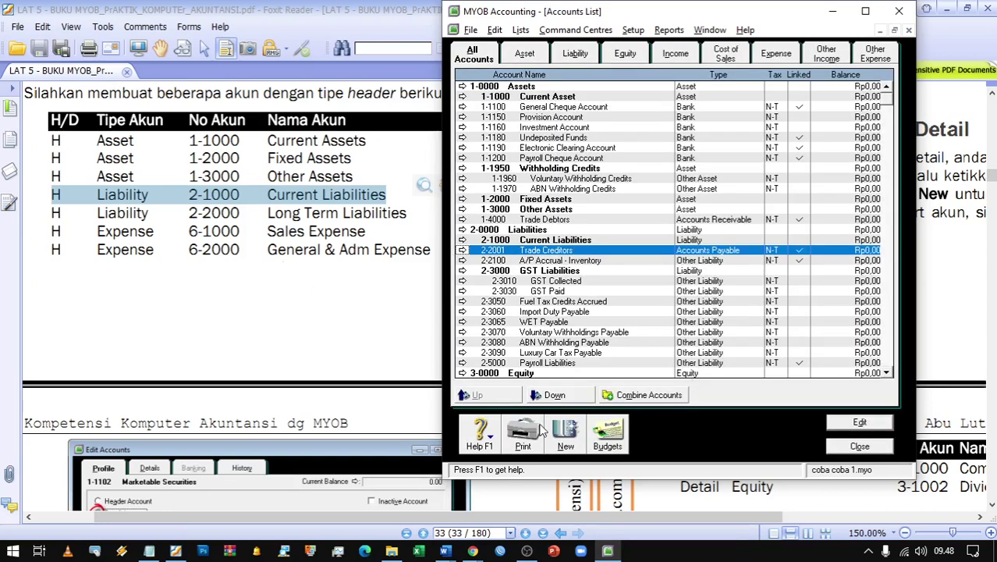
Step: Create a header account of type Liability numbered 2-2000 and named Long Term Liabilities
click(565, 434)
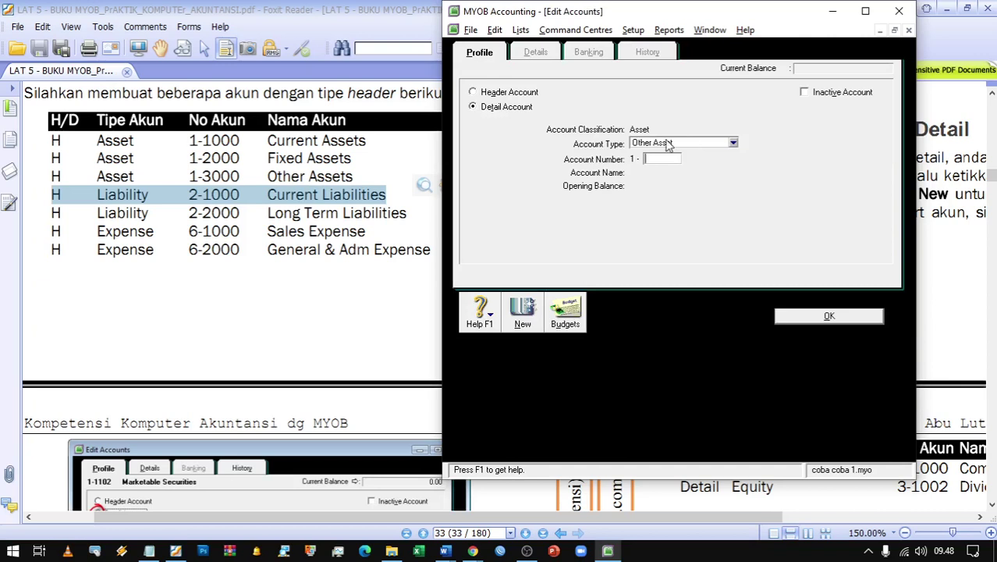
click(509, 92)
click(676, 148)
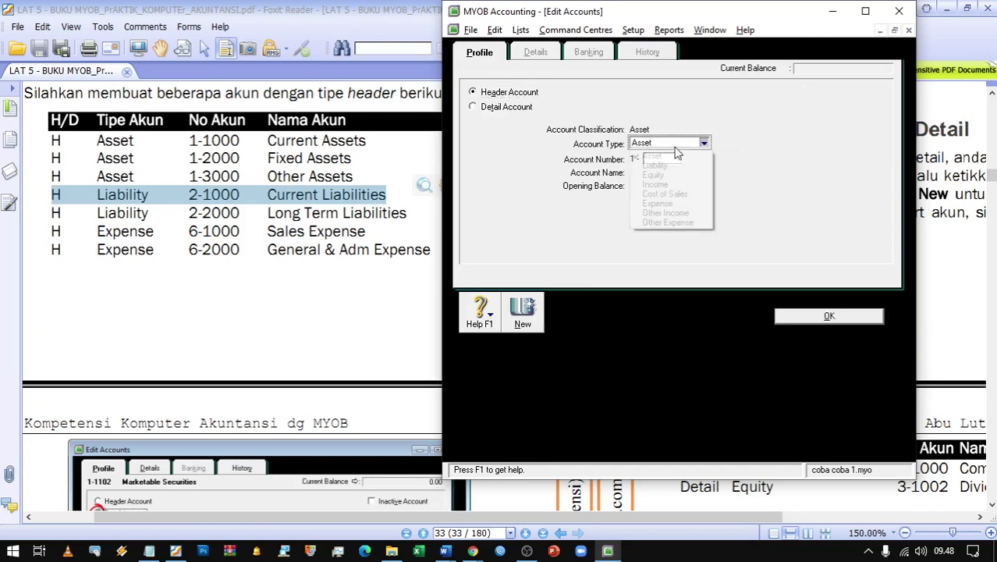
click(655, 165)
text(2000)
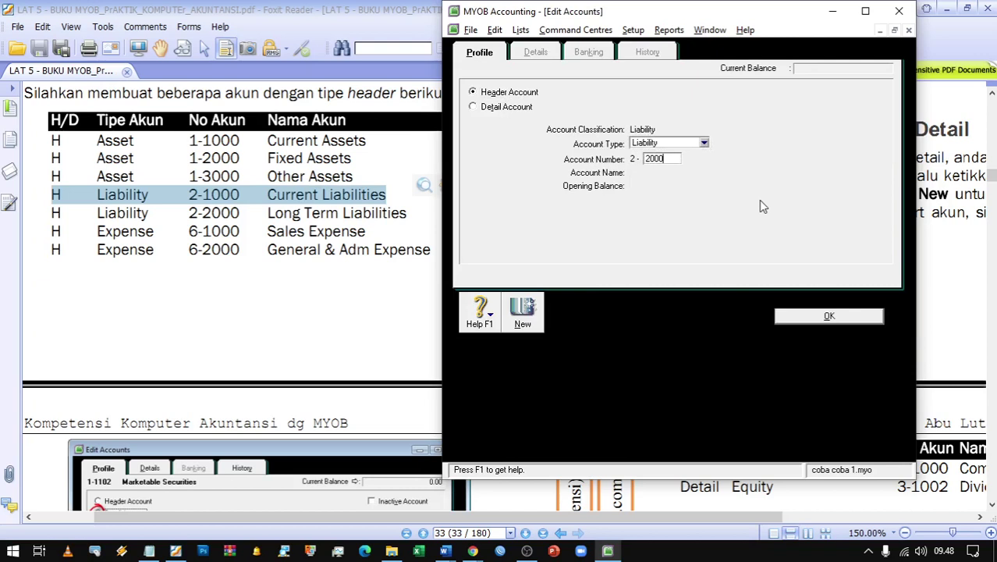
key(Tab)
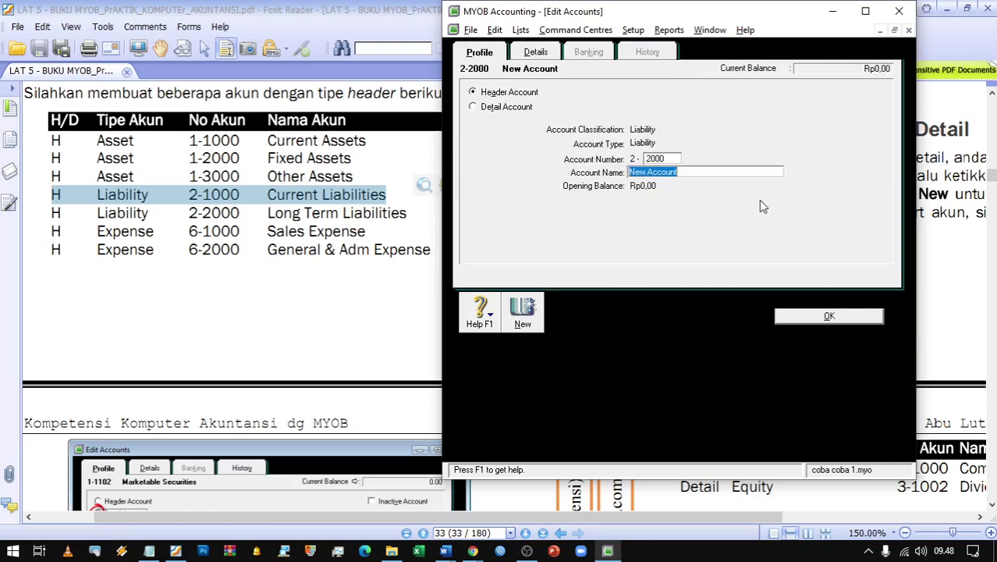
text(Long Term Liabilities)
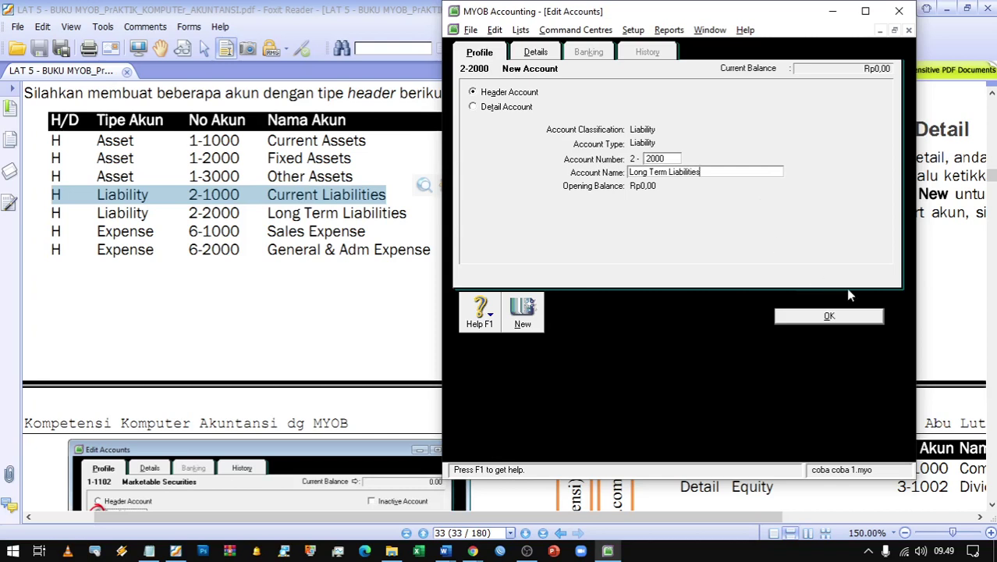
Step: Create a header account of type Expense numbered 6-1000 and named Sales Expense
click(530, 320)
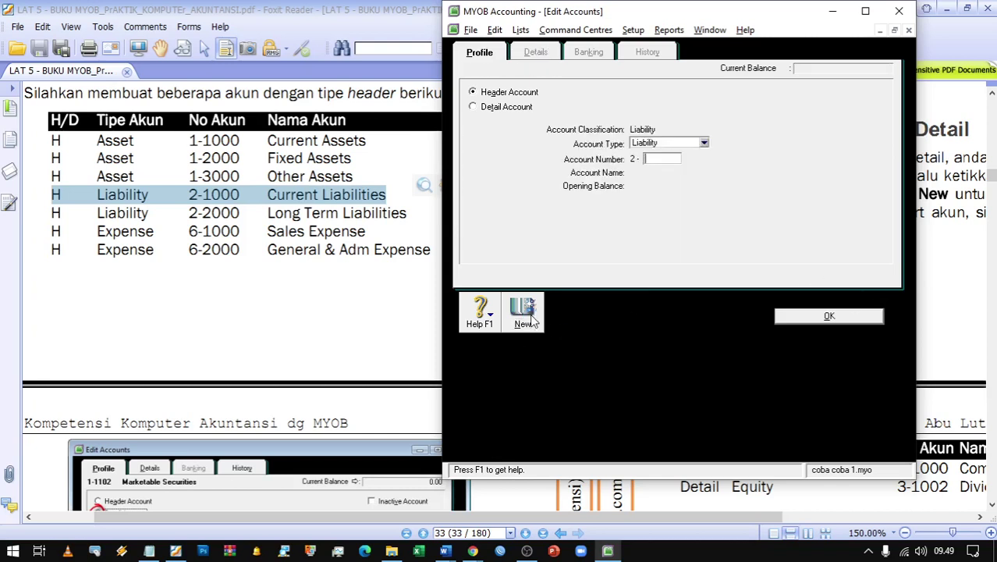
click(647, 142)
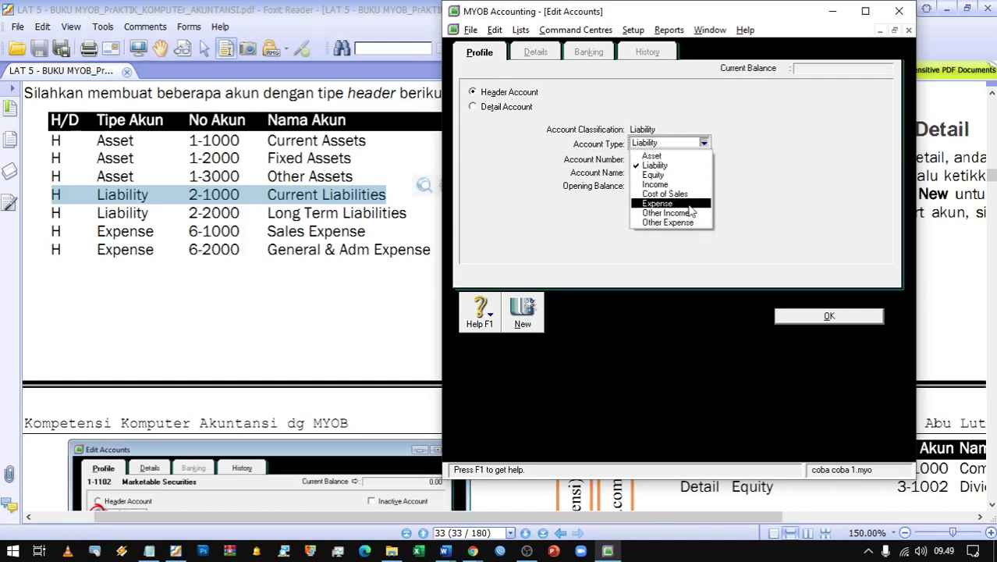
click(657, 203)
click(667, 159)
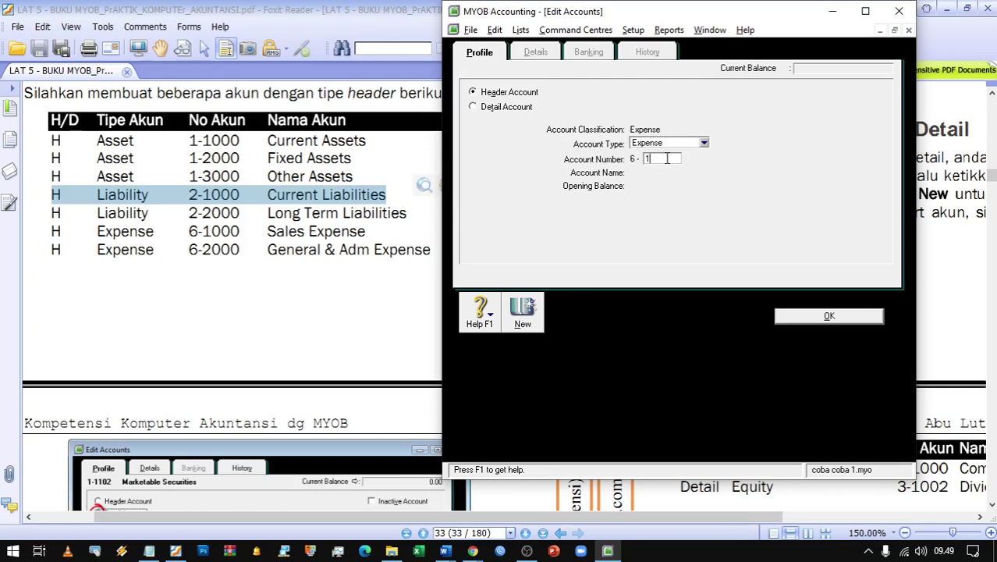
key(Tab)
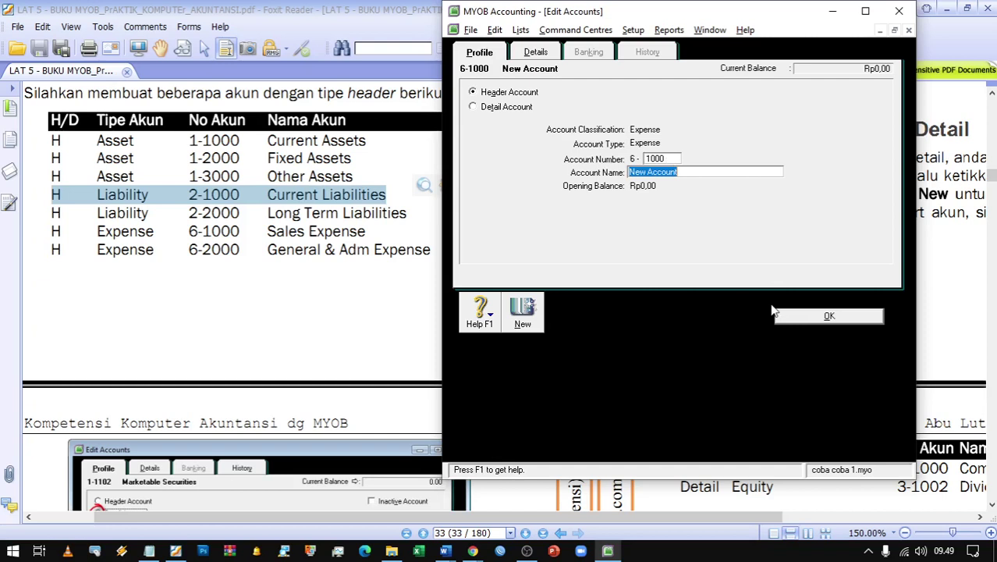
text(Sales Expense)
Step: Create a header account of type Expense numbered 6-2000, name it General & Adm Expense and save it
click(529, 309)
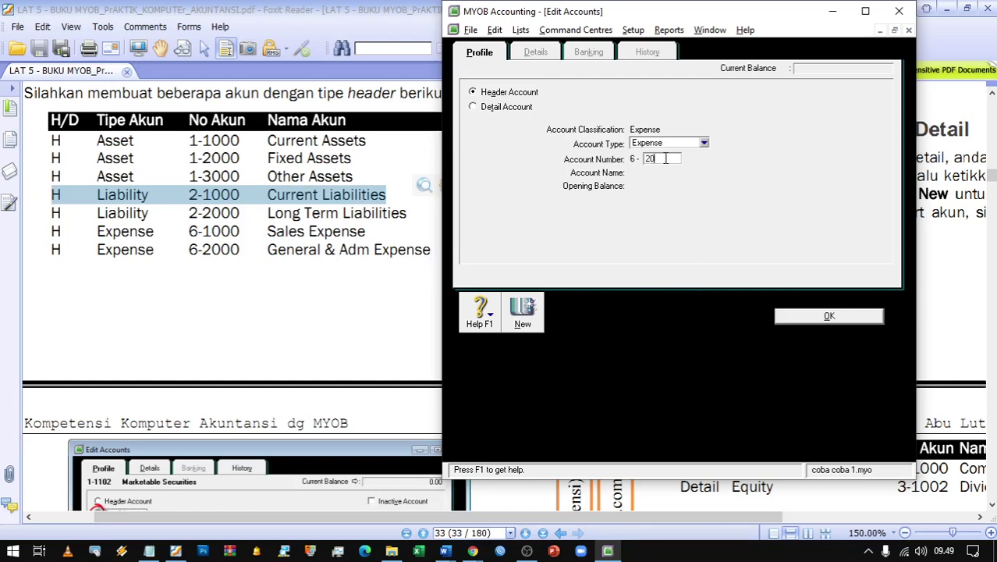
text(00)
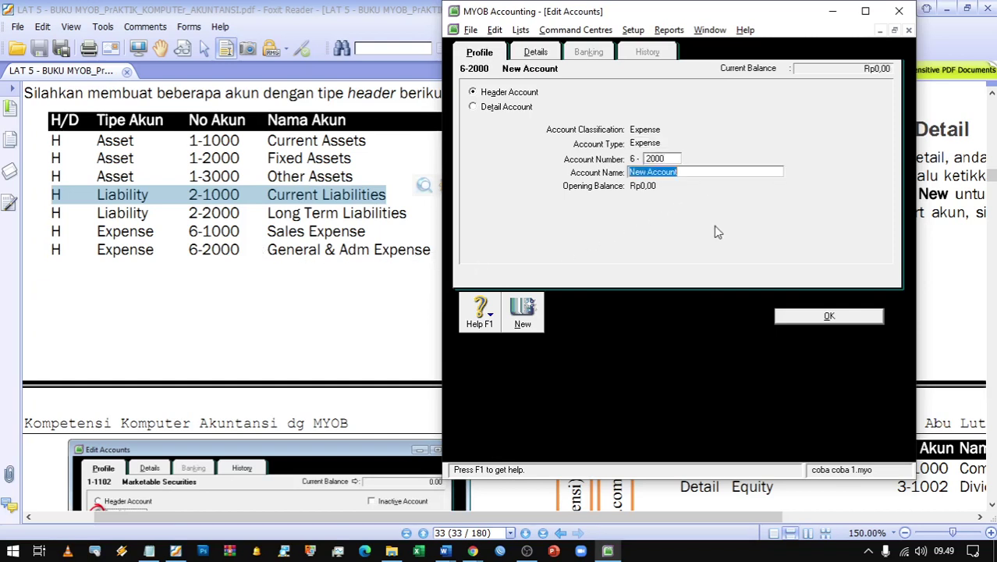
key(Tab)
text(General)
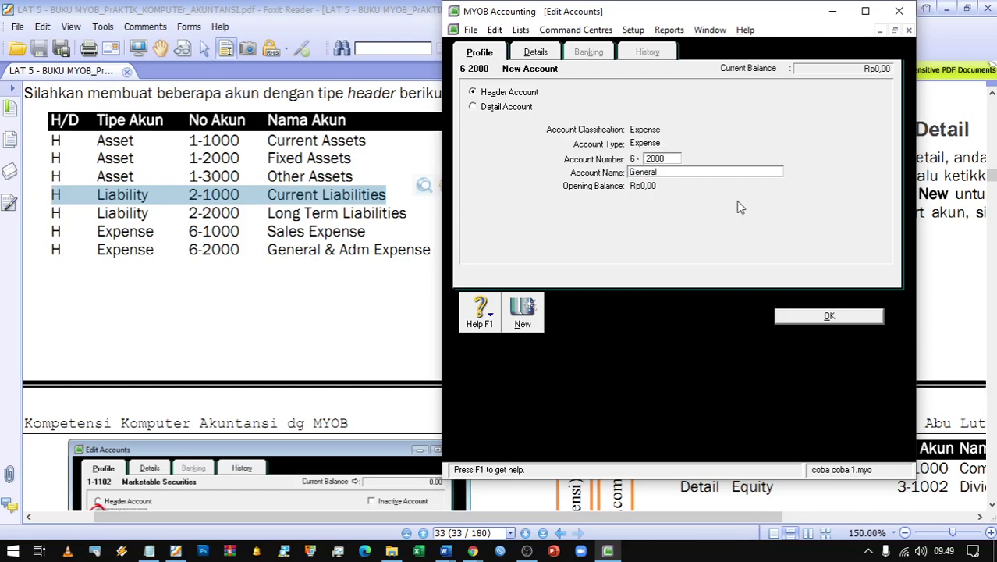
text( & Adm Expense)
click(398, 279)
scroll(691, 261, up, 15)
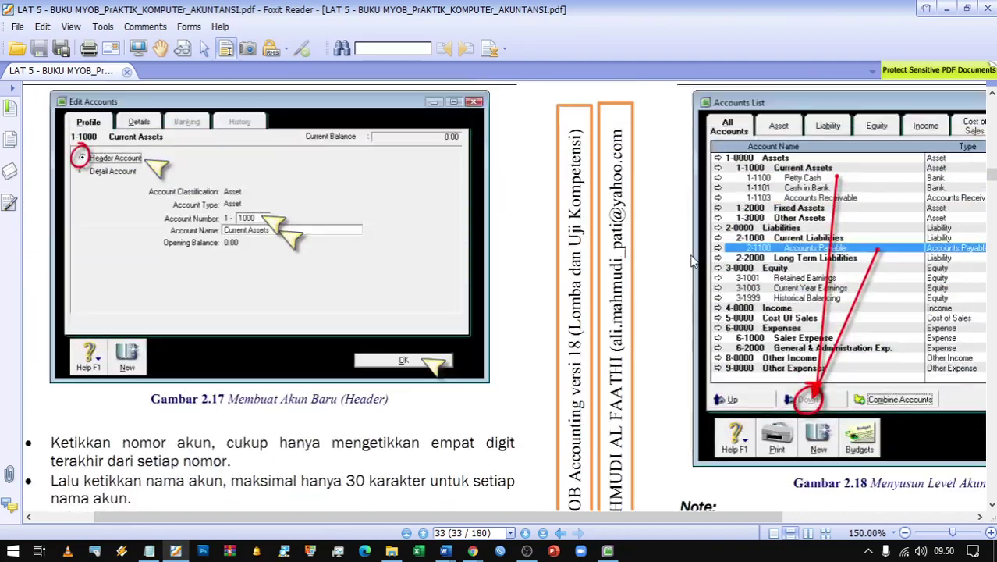
scroll(690, 261, up, 5)
scroll(690, 261, down, 6)
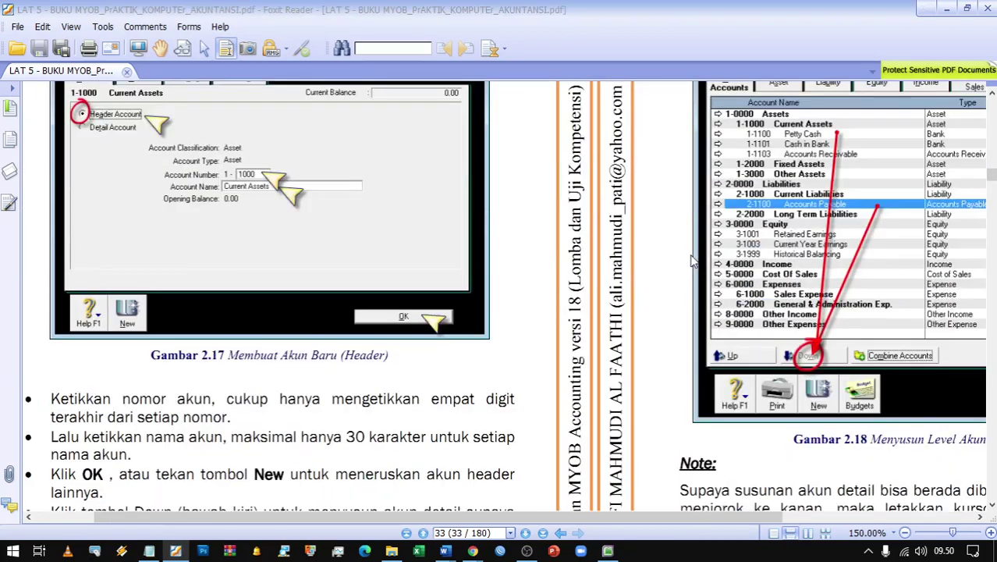
key(alt+Tab)
click(834, 315)
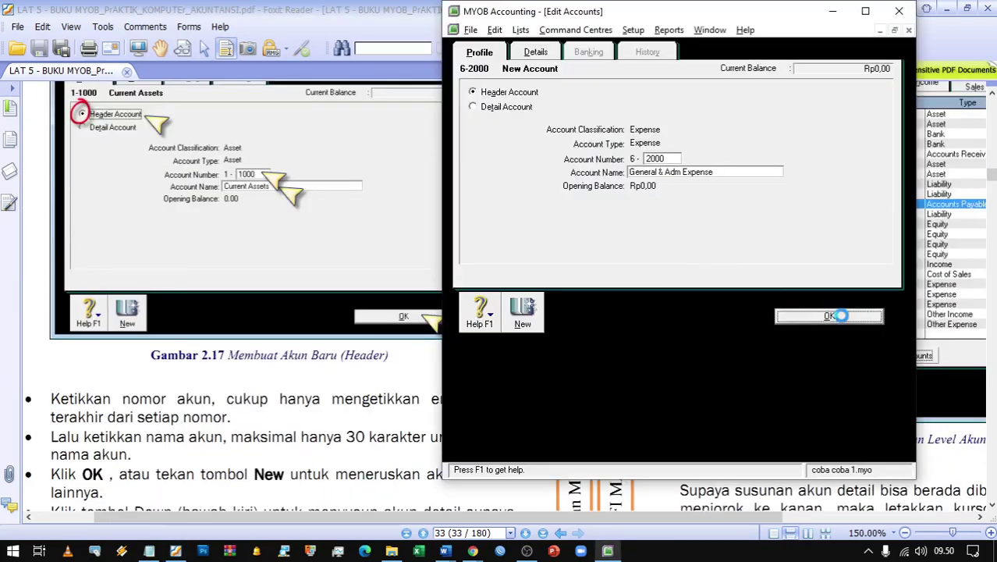
Step: Switch to the PDF guide in Foxit Reader and review the account level figure and the section on creating header accounts
click(441, 359)
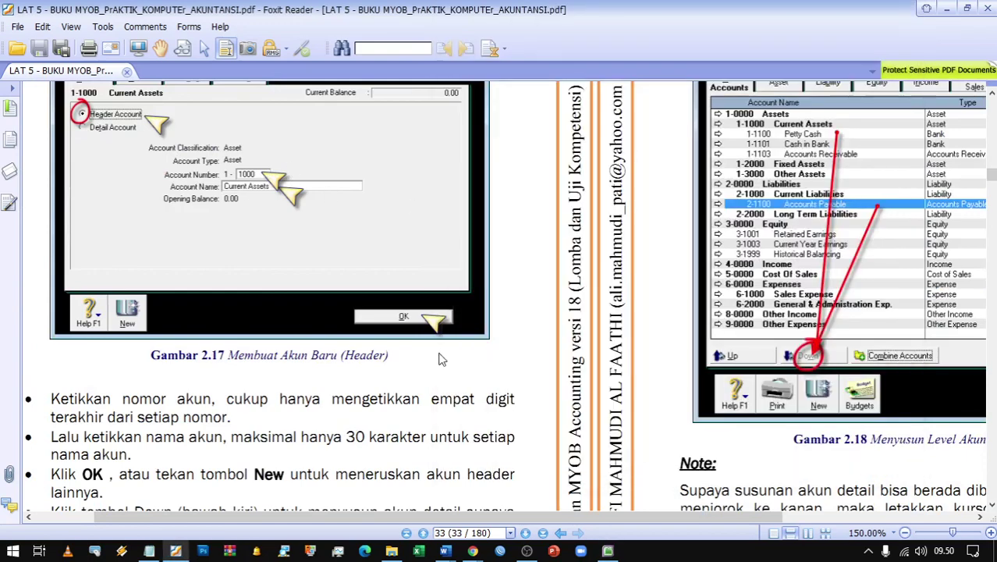
key(space)
drag(470, 193, 202, 312)
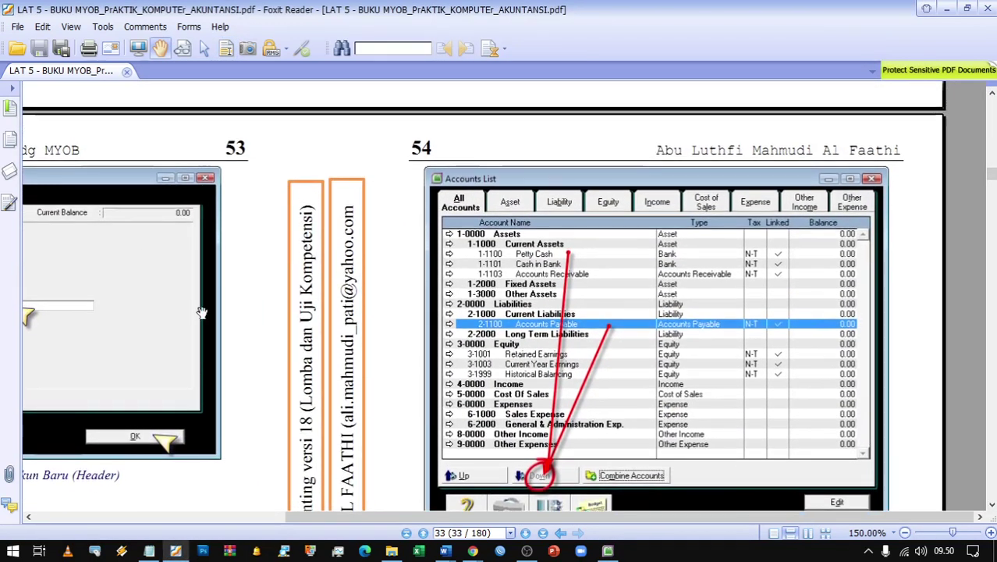
scroll(521, 291, down, 3)
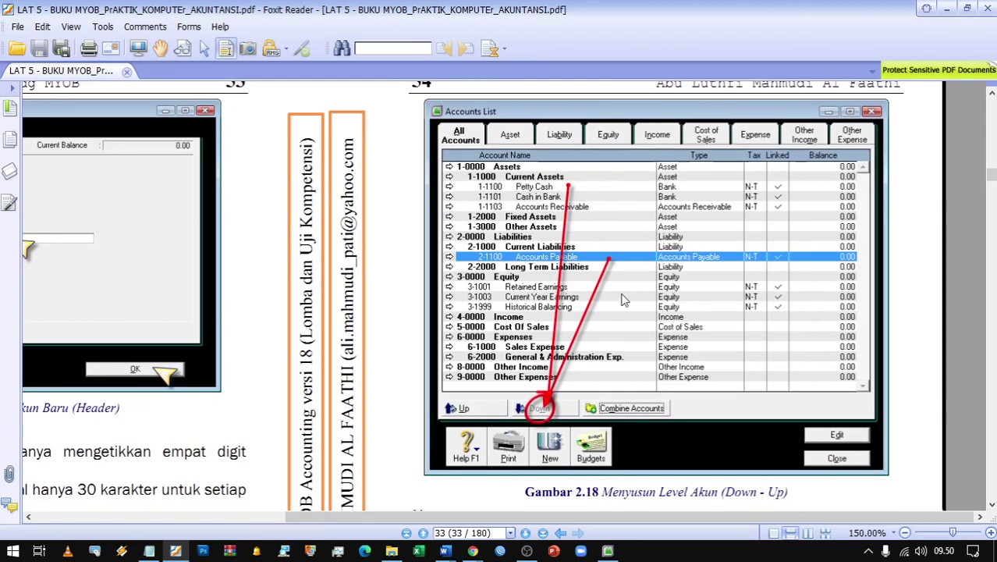
key(h)
scroll(668, 152, up, 8)
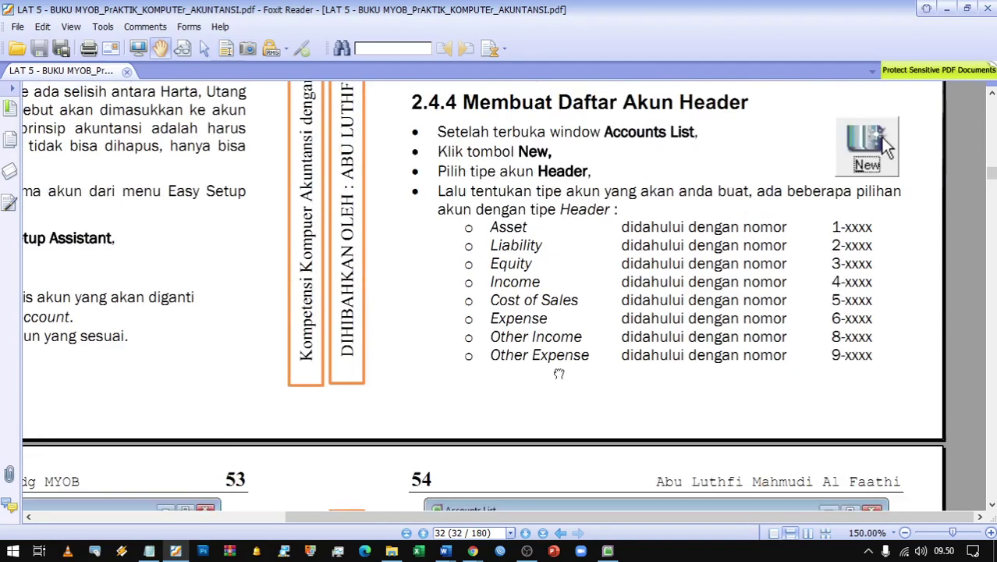
Step: Find the guide's list of account numbers and names to replace and compare it with the MYOB accounts list
scroll(554, 386, up, 6)
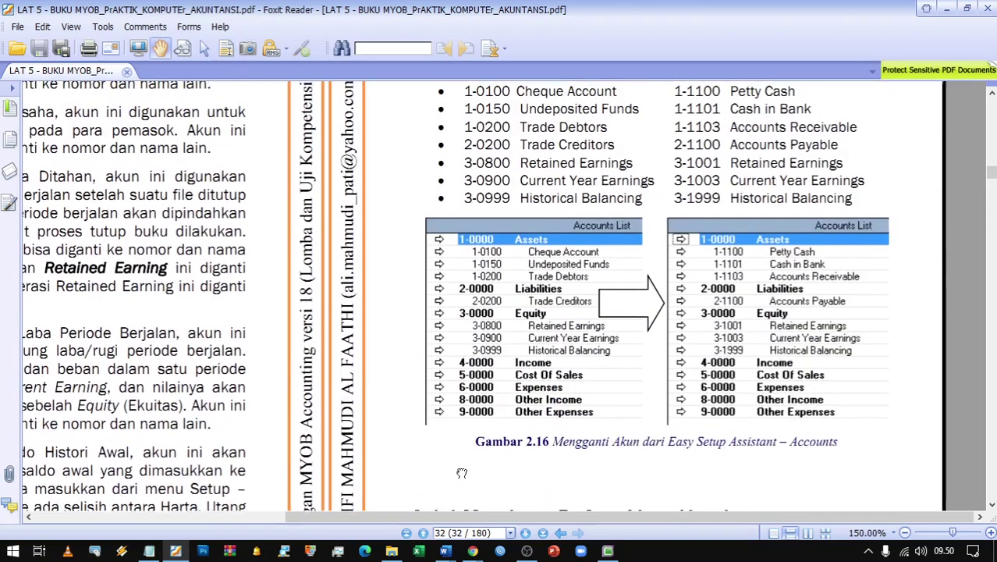
key(s)
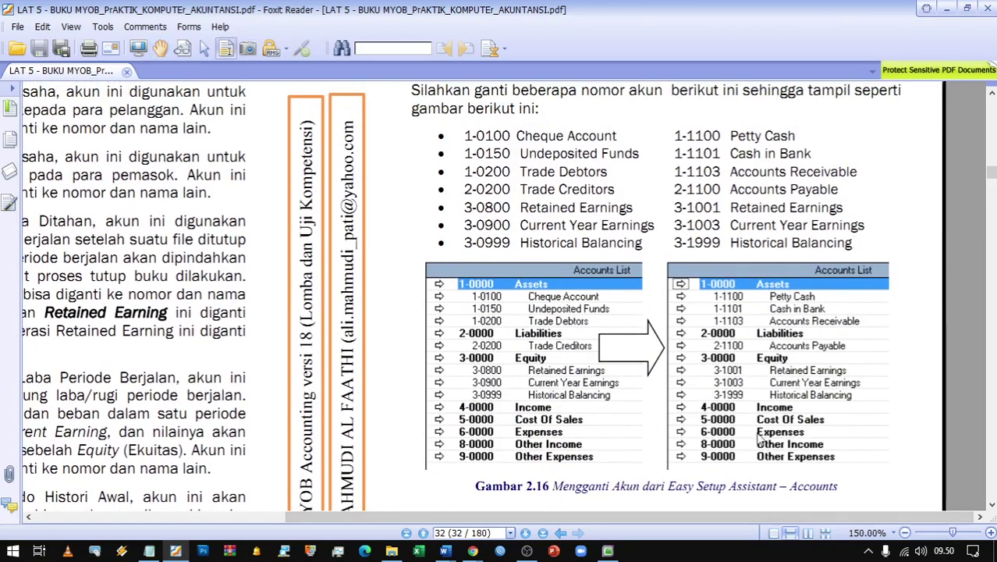
key(alt+Tab)
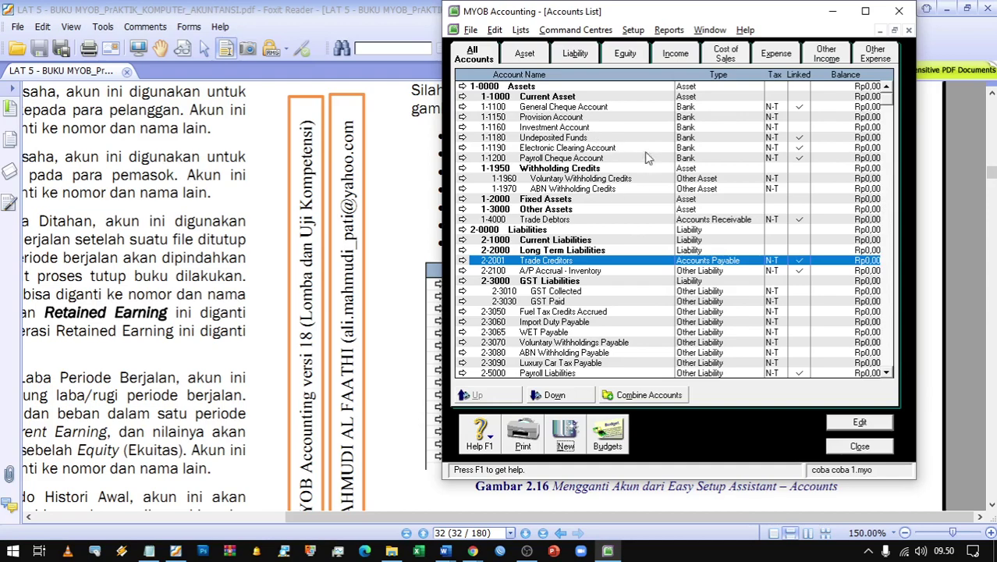
click(381, 137)
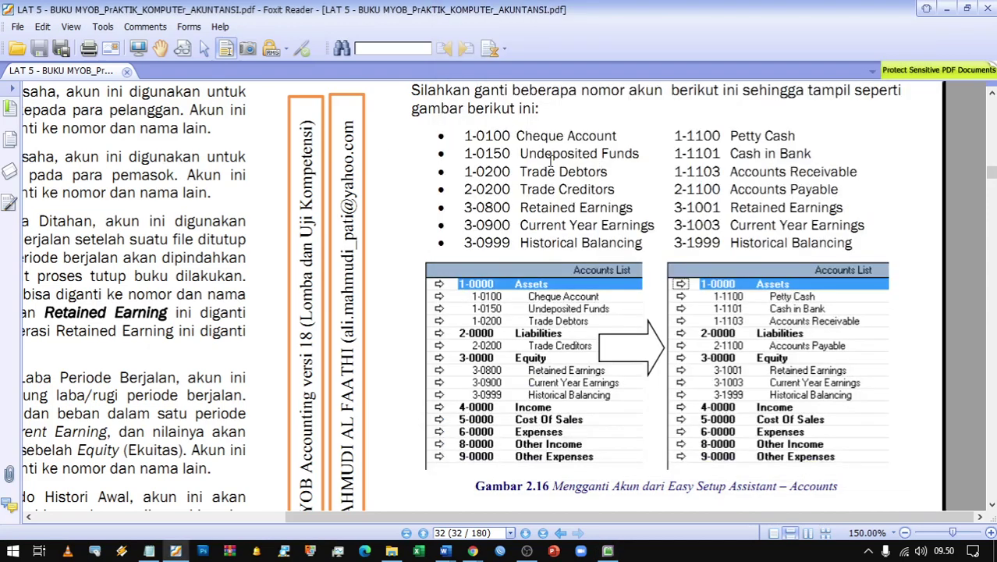
key(alt+Tab)
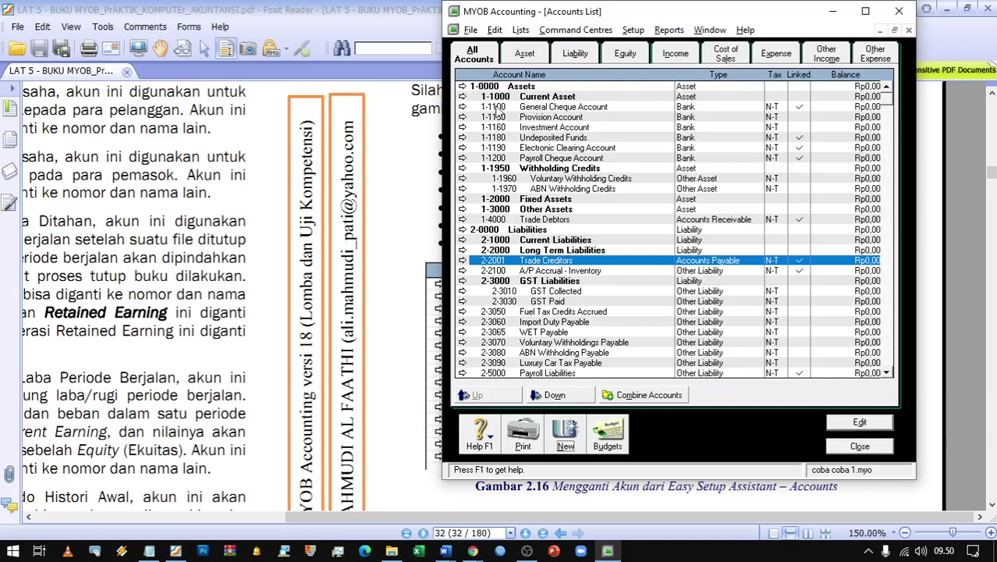
Step: Open the accounts section of the Easy Setup Assistant in MYOB at its Accounts List stage
click(586, 110)
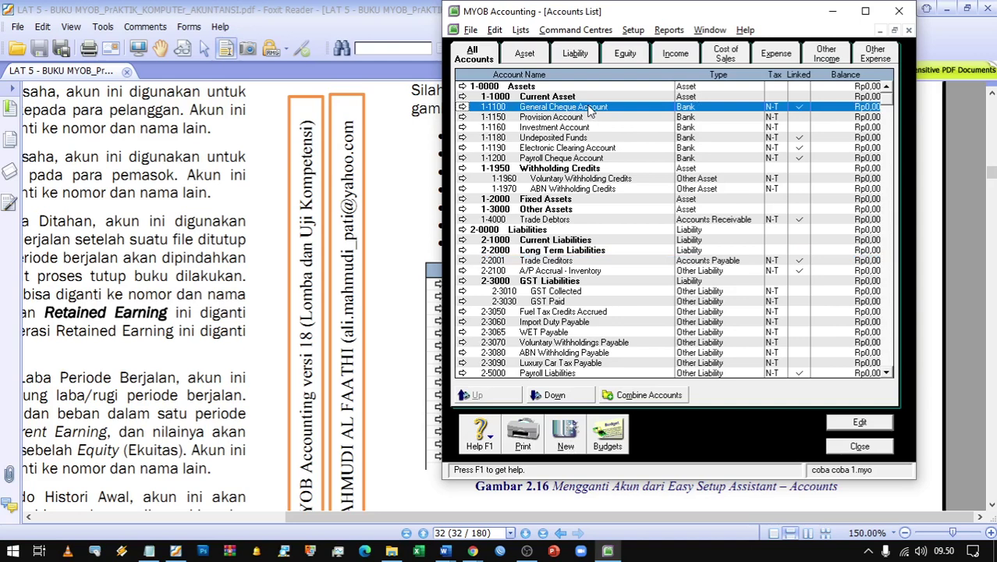
click(632, 31)
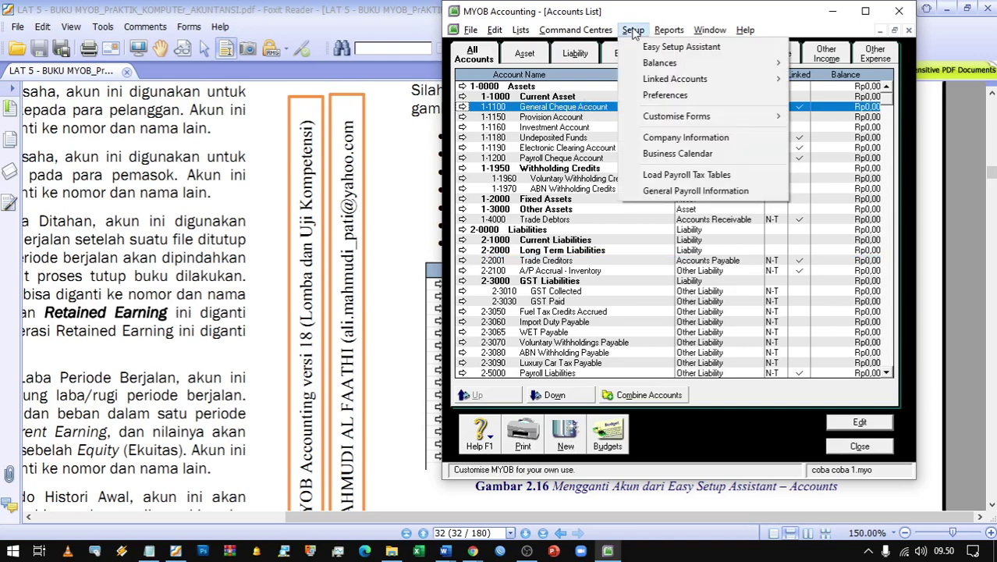
click(677, 47)
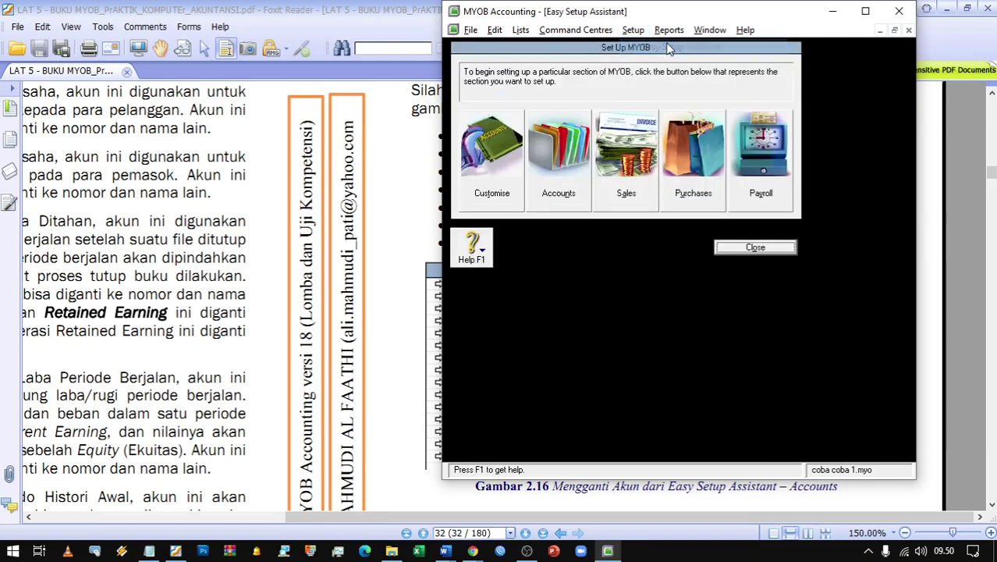
click(556, 175)
click(555, 153)
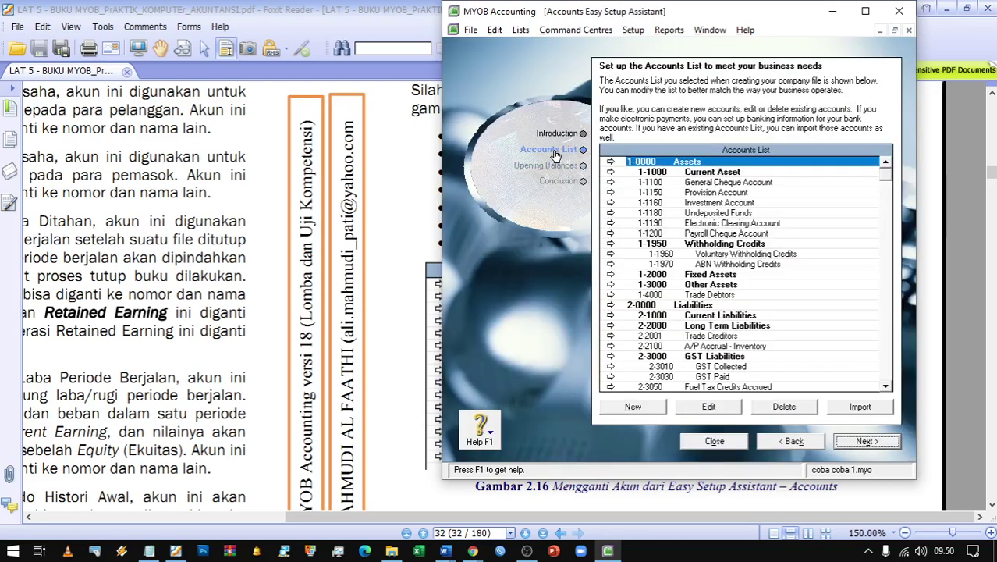
Step: Rename account 1-1100 General Cheque Account to Petty Cash, moving the MYOB window aside to expose the guide's list
click(611, 181)
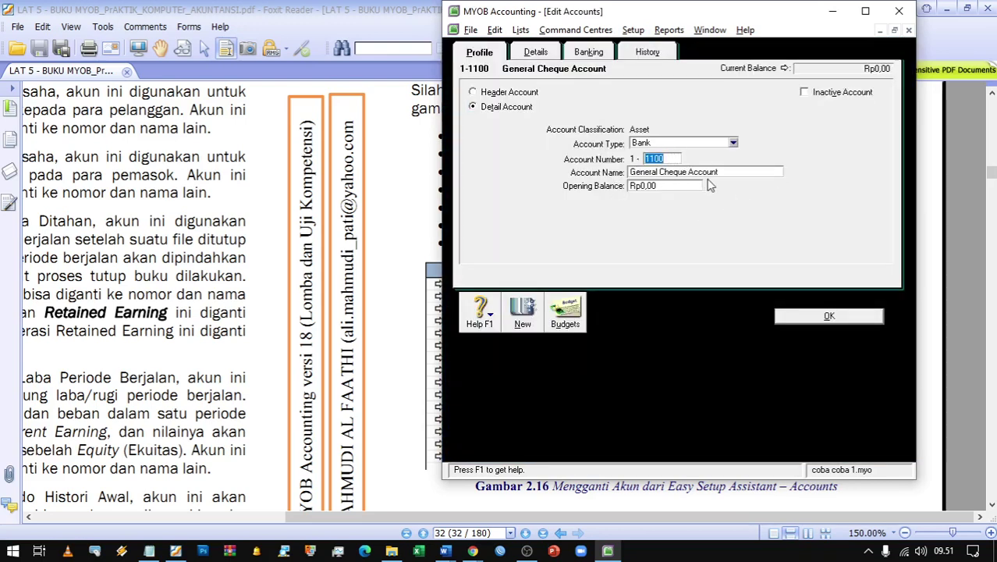
key(Tab)
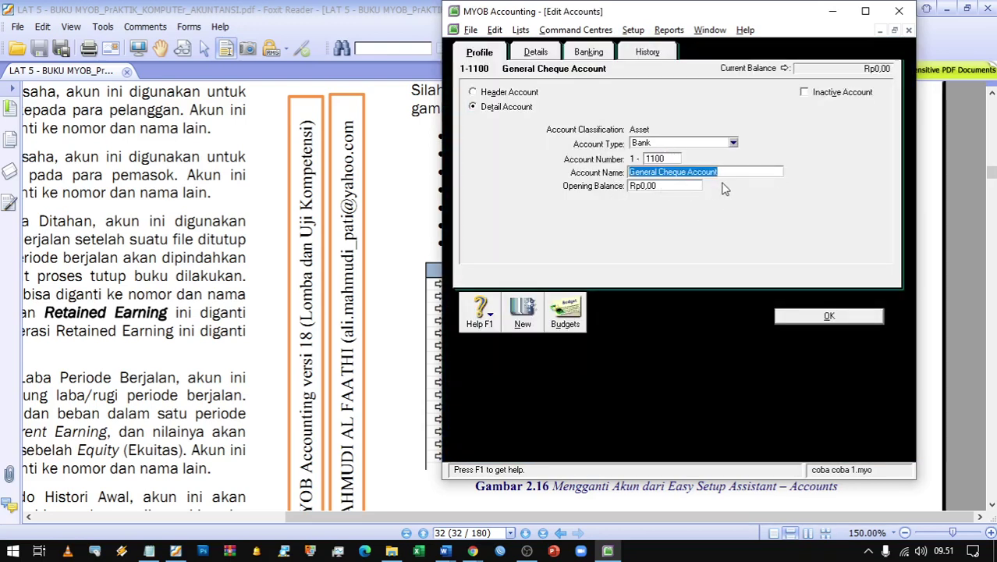
drag(739, 17, 286, 47)
text(P)
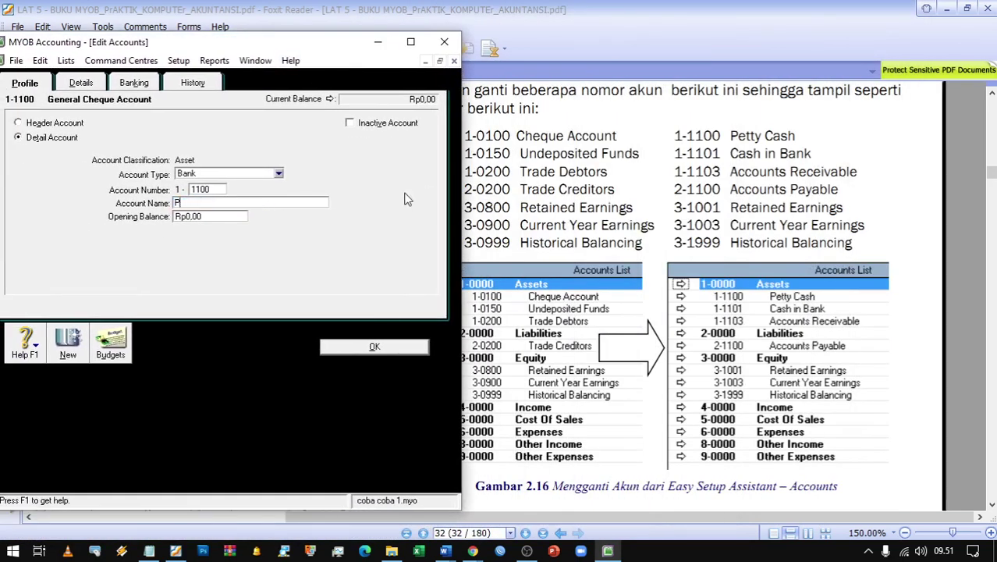
text(etty Cash)
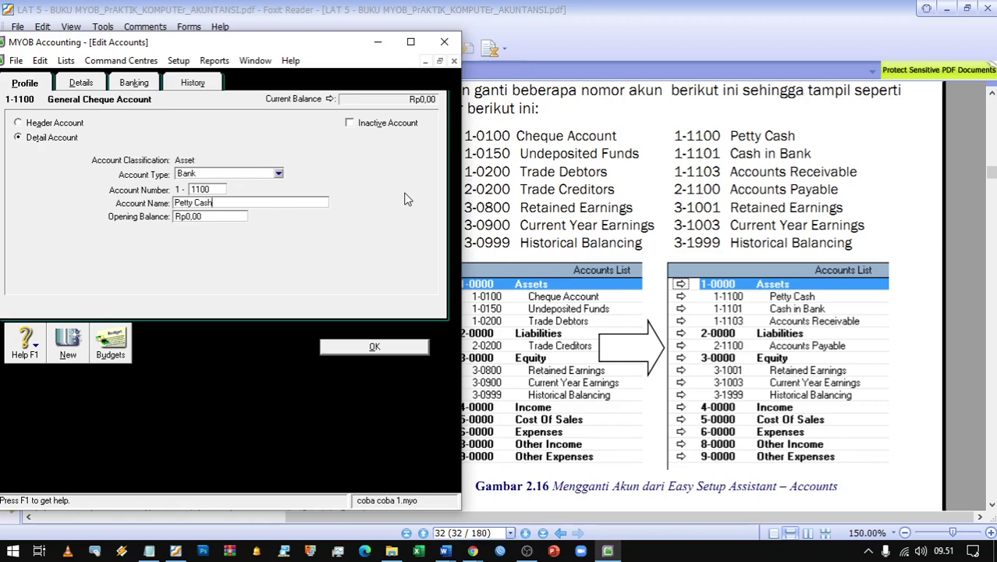
click(394, 348)
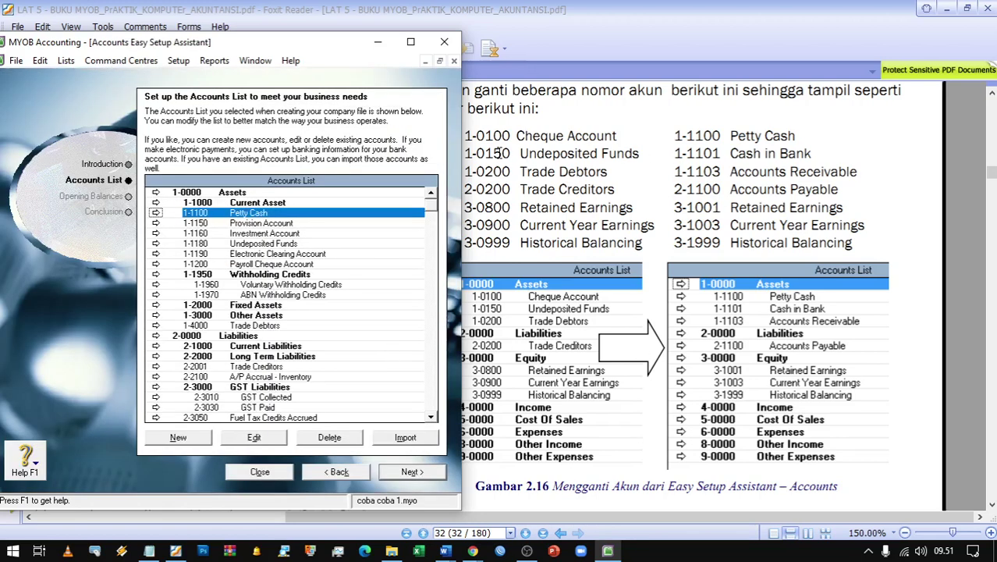
Step: Change the Undeposited Funds account to number 1-1101 and name it Cash in Bank
click(255, 245)
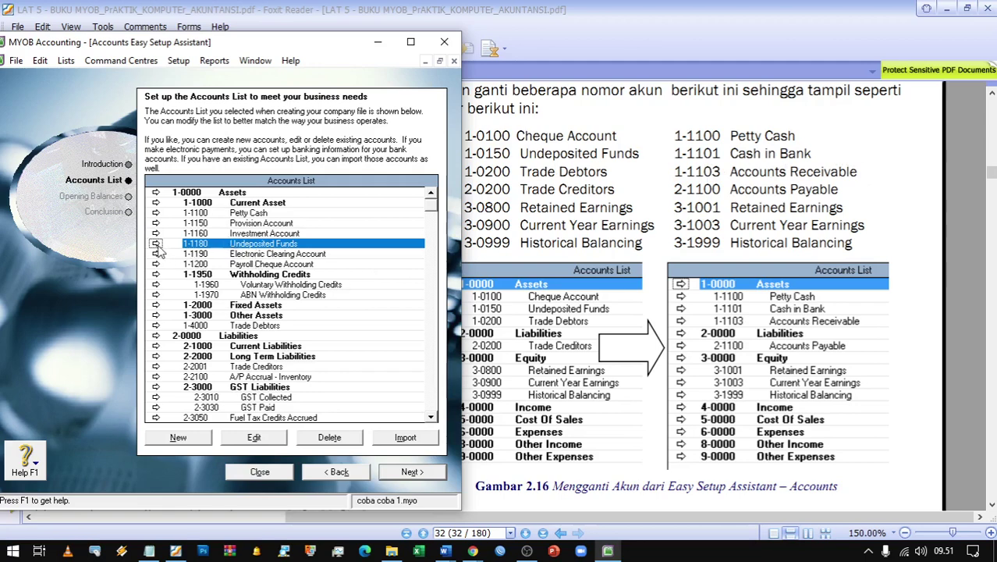
click(261, 438)
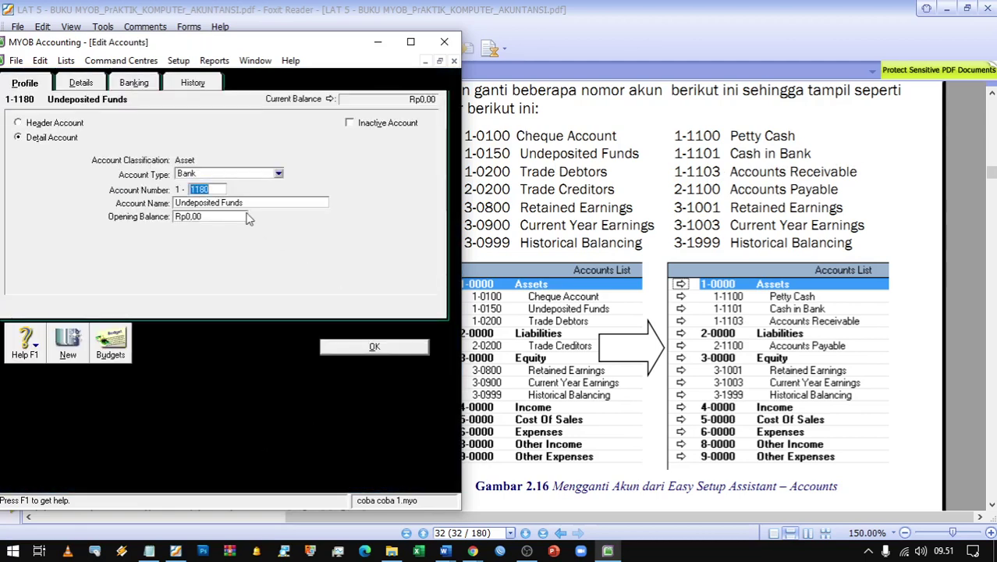
text(110)
key(Tab)
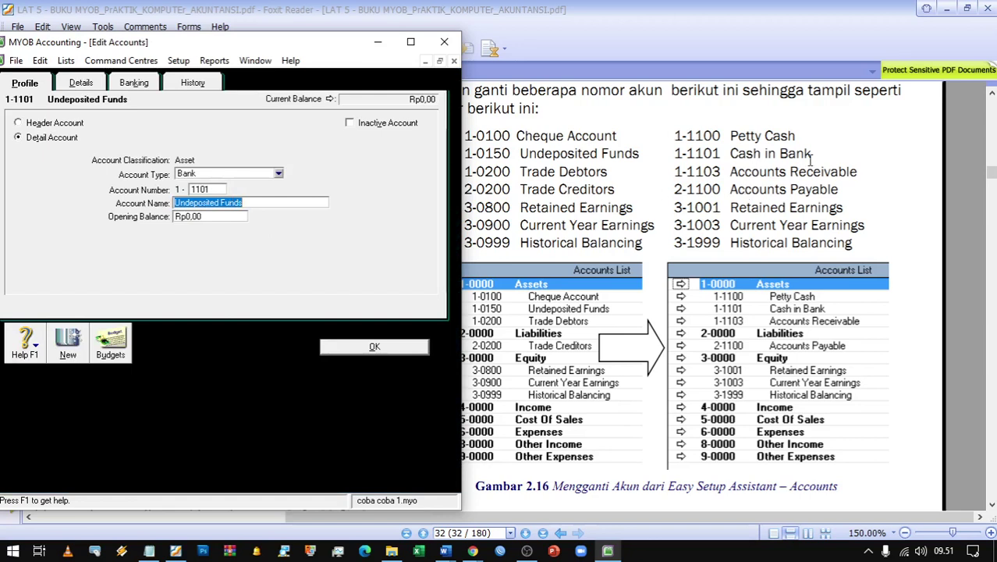
text(Cash i)
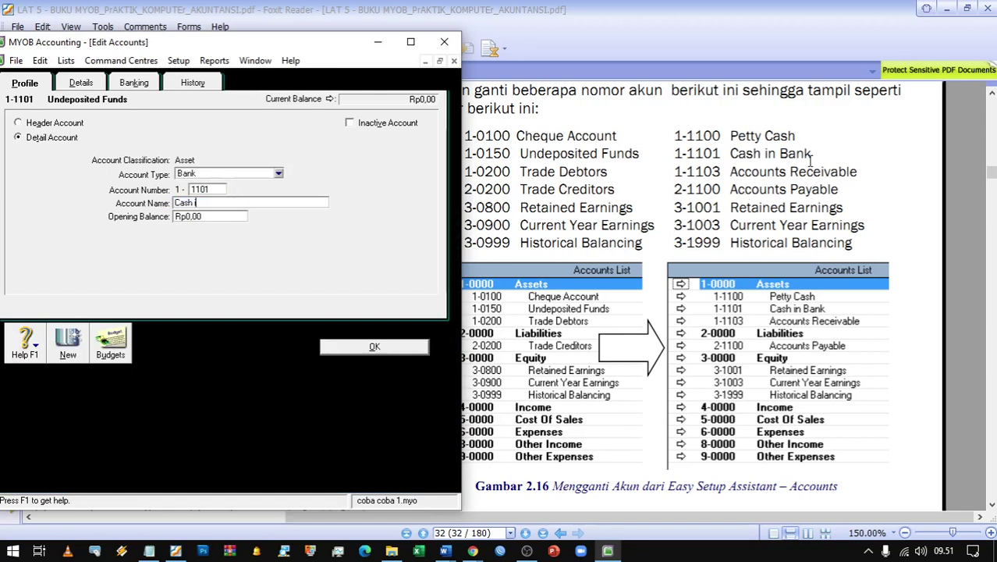
text(n Bank)
click(360, 347)
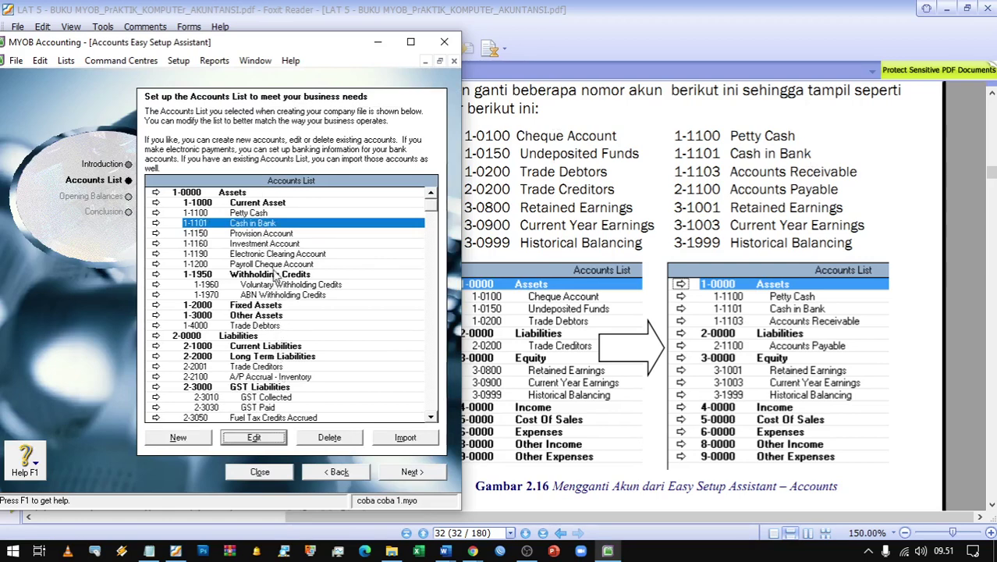
Step: Change the Trade Debtors account to number 1-1103 and name it Accounts Receivable
click(263, 328)
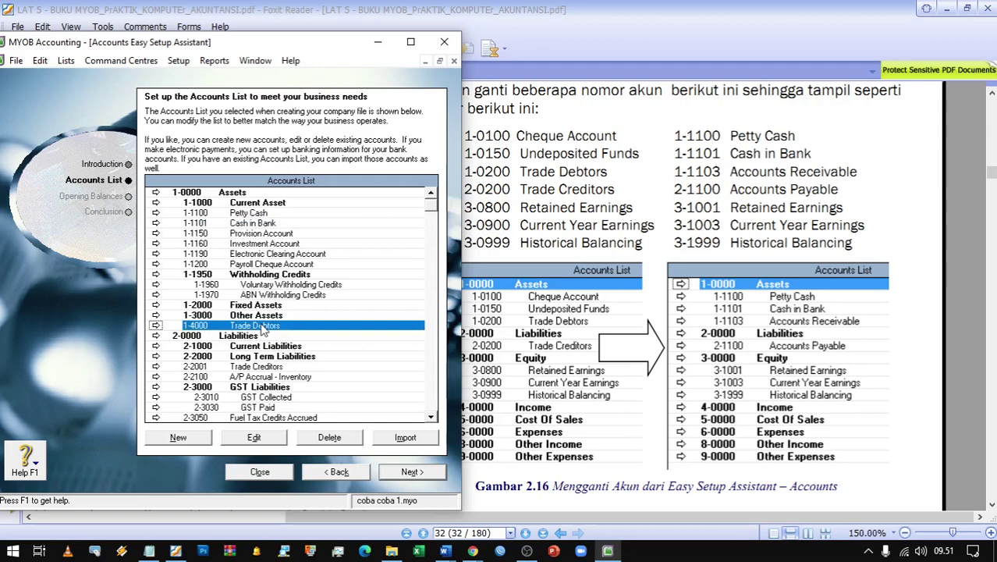
double_click(263, 327)
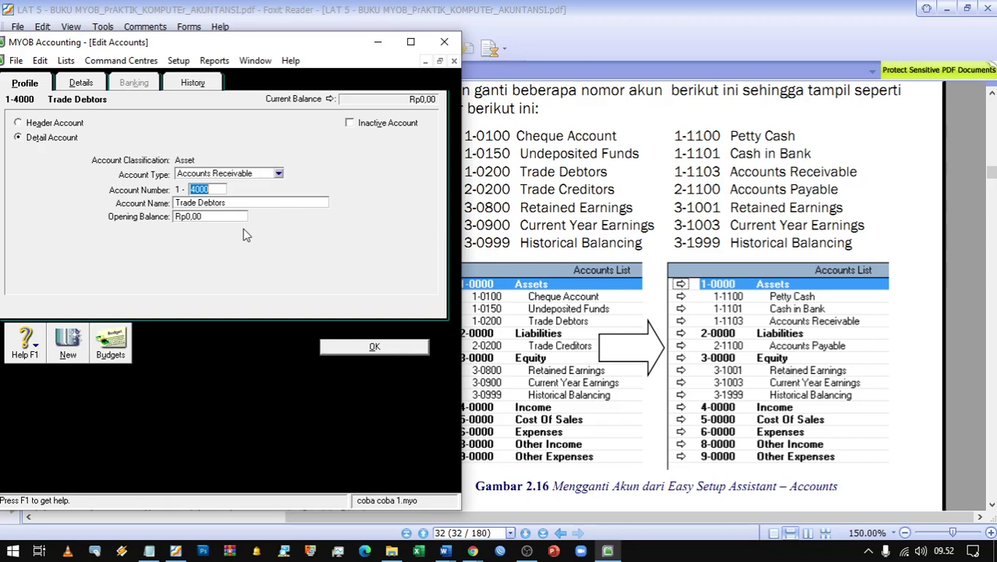
text(1103)
key(Tab)
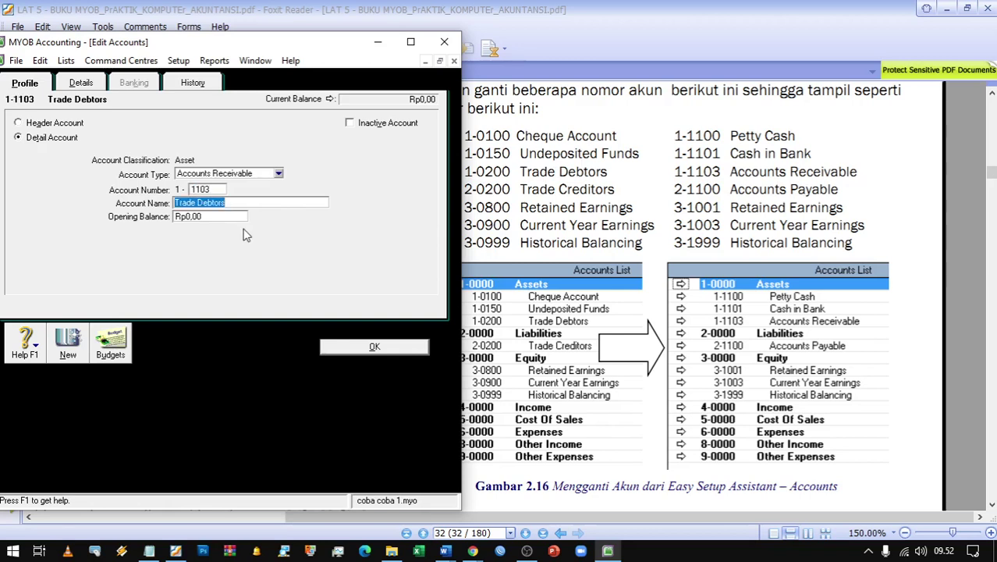
text(A)
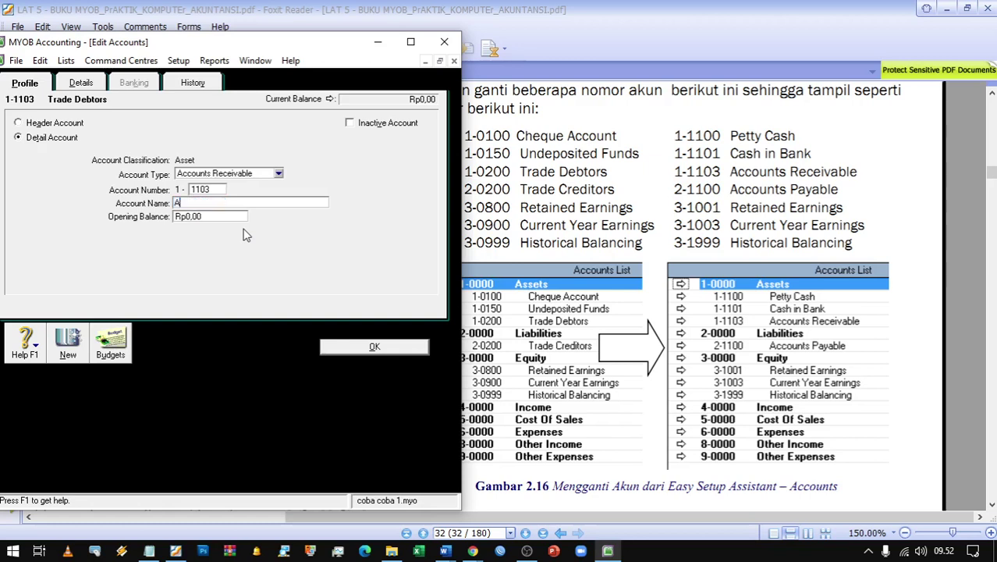
text(ccounts Receivable)
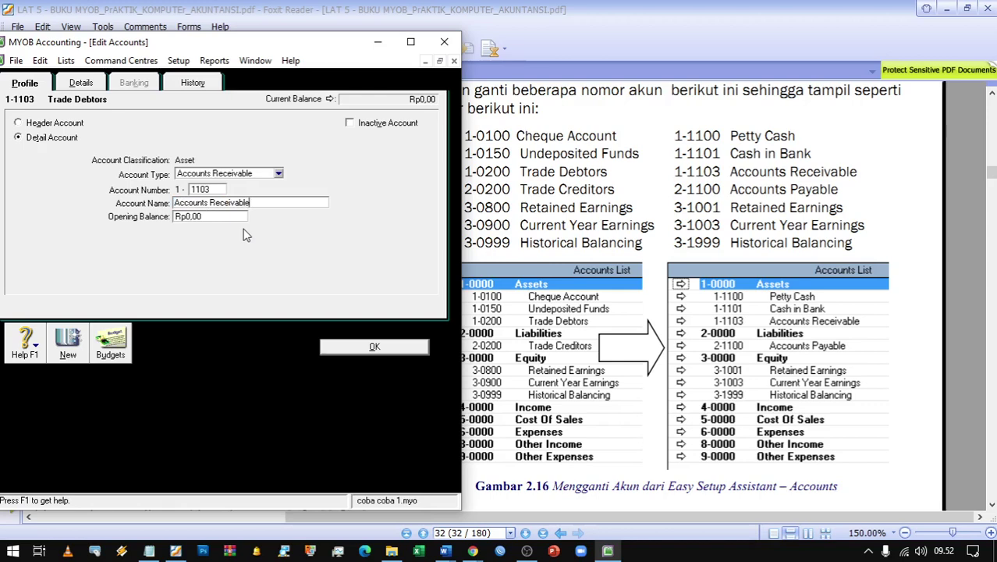
click(376, 347)
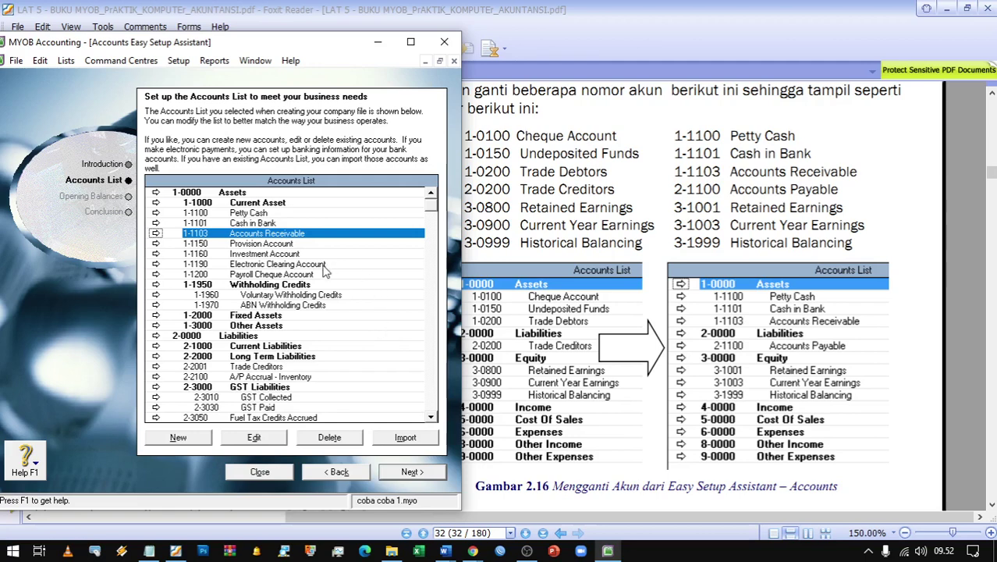
Step: Change the Trade Creditors account to number 2-1100 and name it Accounts Payable
double_click(272, 366)
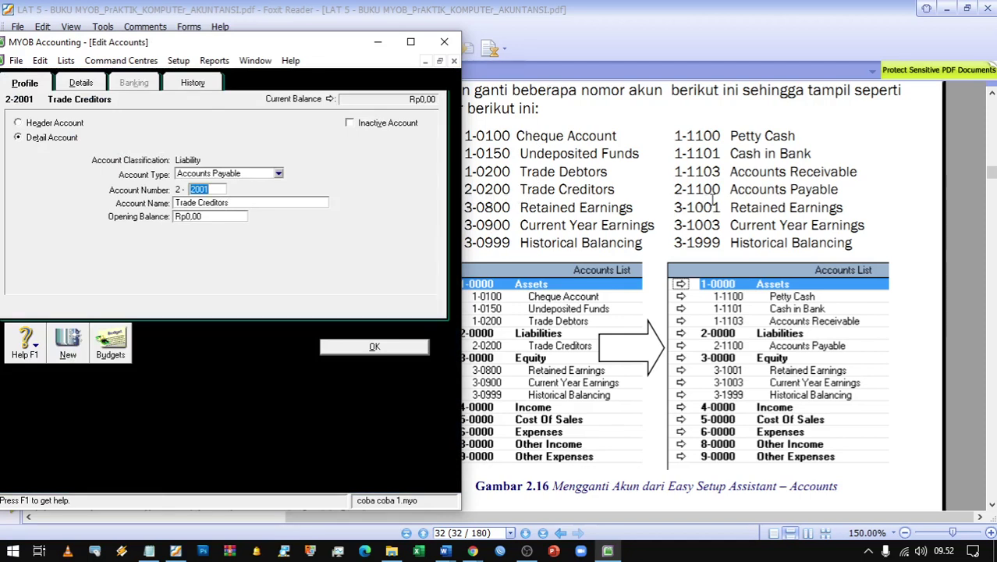
text(1100)
key(Tab)
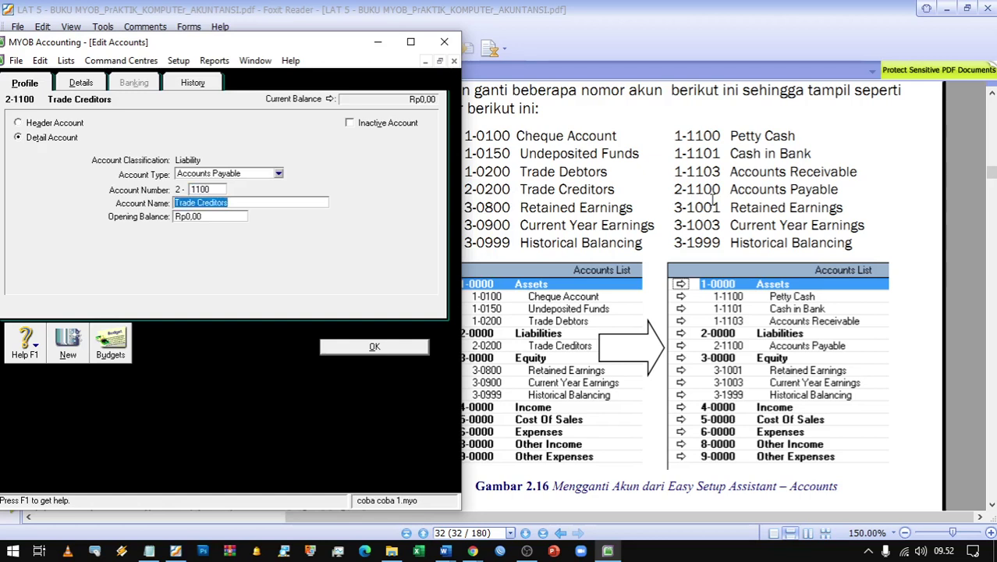
text(Acc)
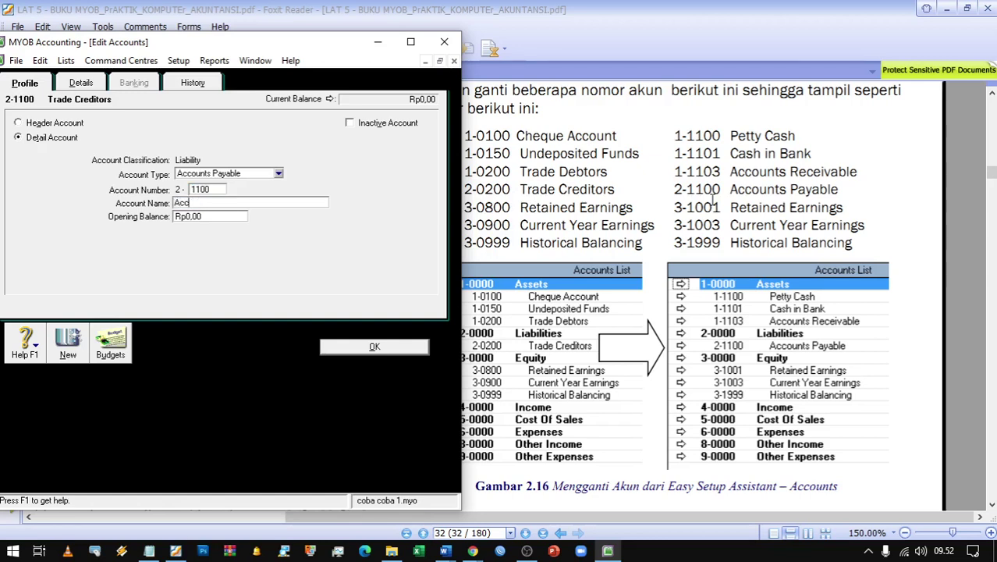
text(ount s Payable)
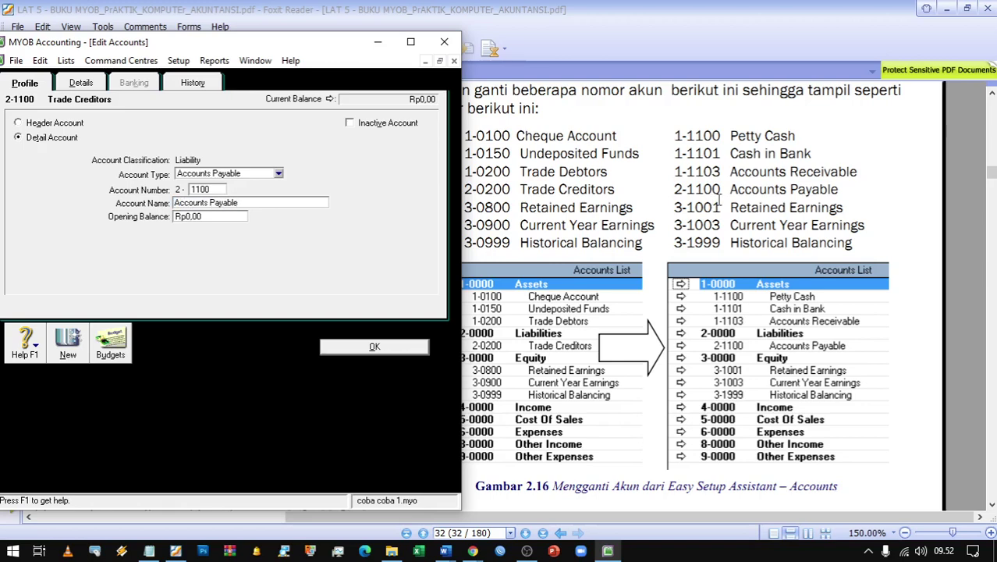
click(420, 350)
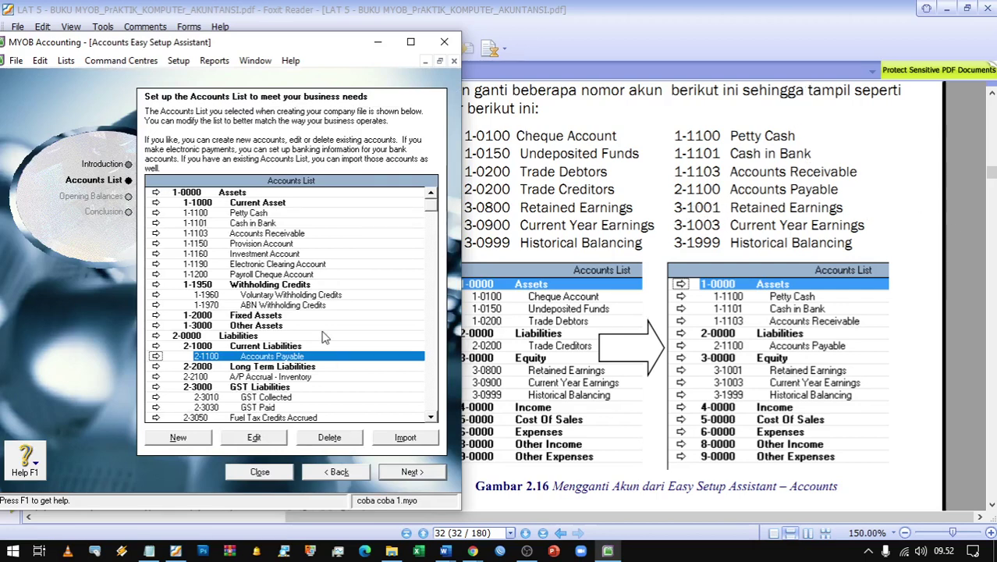
Step: Renumber the Retained Earnings equity account to 3-1001, keeping its name
scroll(315, 331, down, 2)
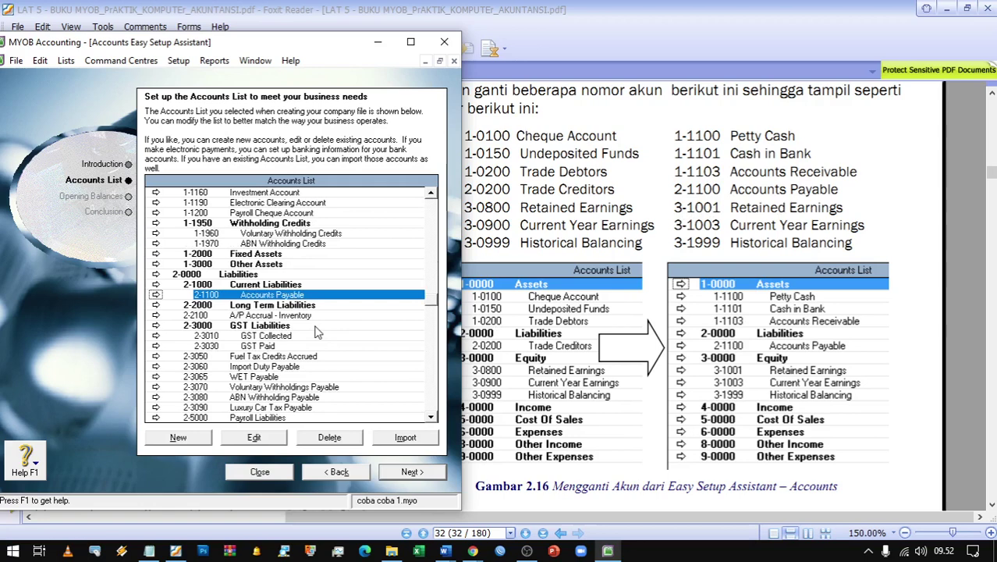
scroll(316, 332, down, 2)
double_click(262, 377)
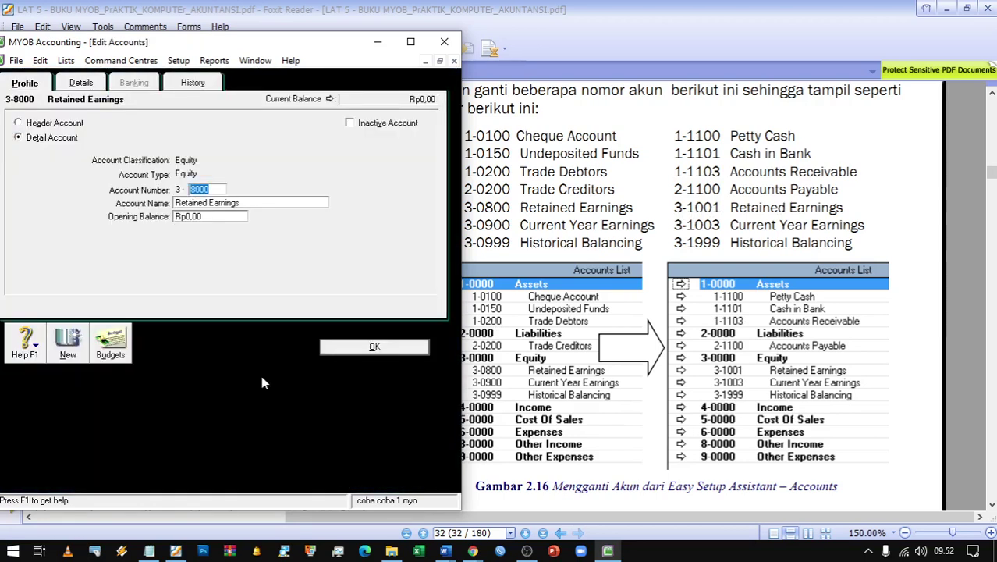
text(1001)
key(Tab)
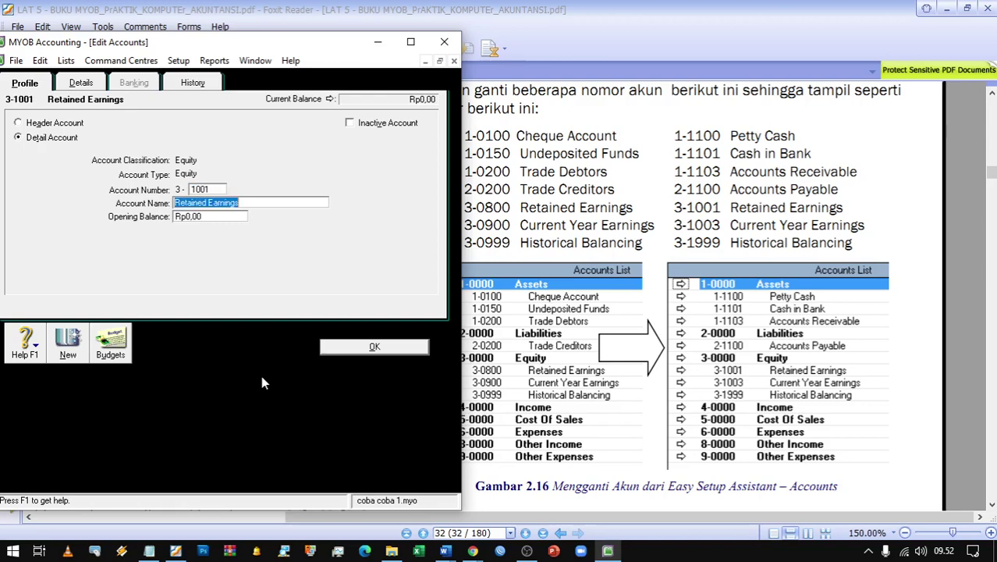
click(387, 346)
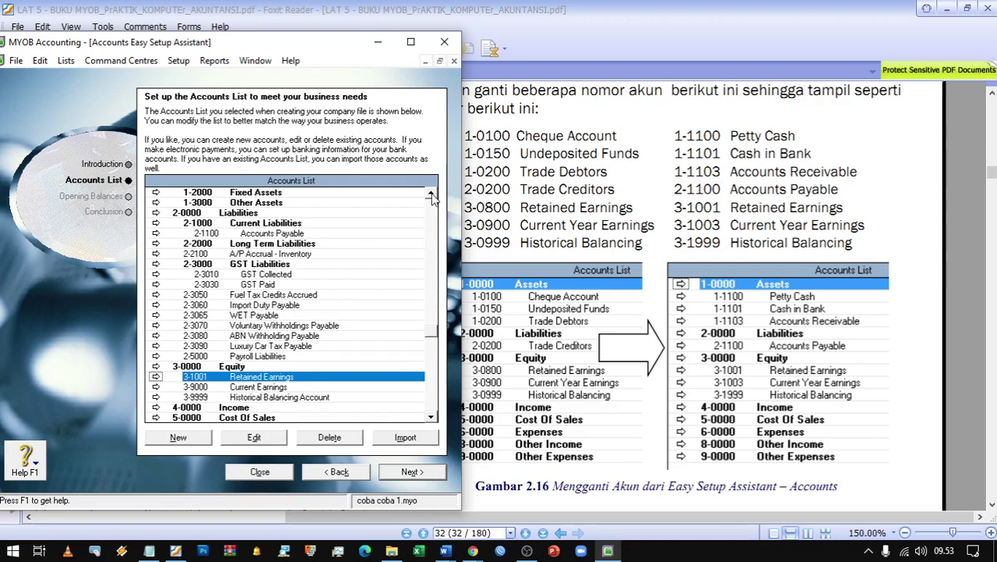
Step: Review the accounts list from the Assets header through Other Expenses against the guide's renumbered accounts
click(431, 195)
click(431, 195)
click(431, 195)
click(431, 195)
click(432, 195)
click(432, 195)
click(431, 195)
click(432, 195)
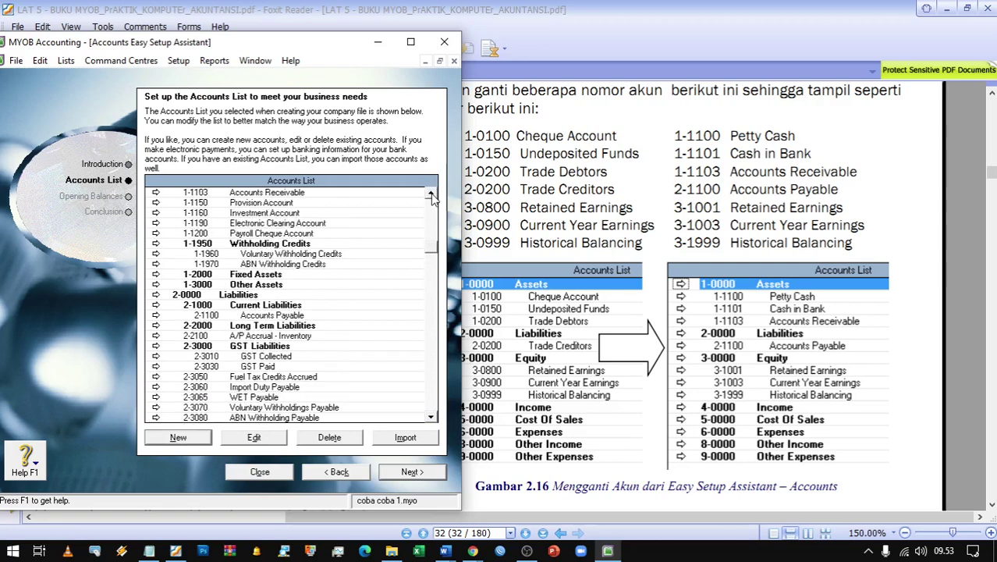
click(432, 195)
click(432, 195)
click(431, 195)
click(432, 195)
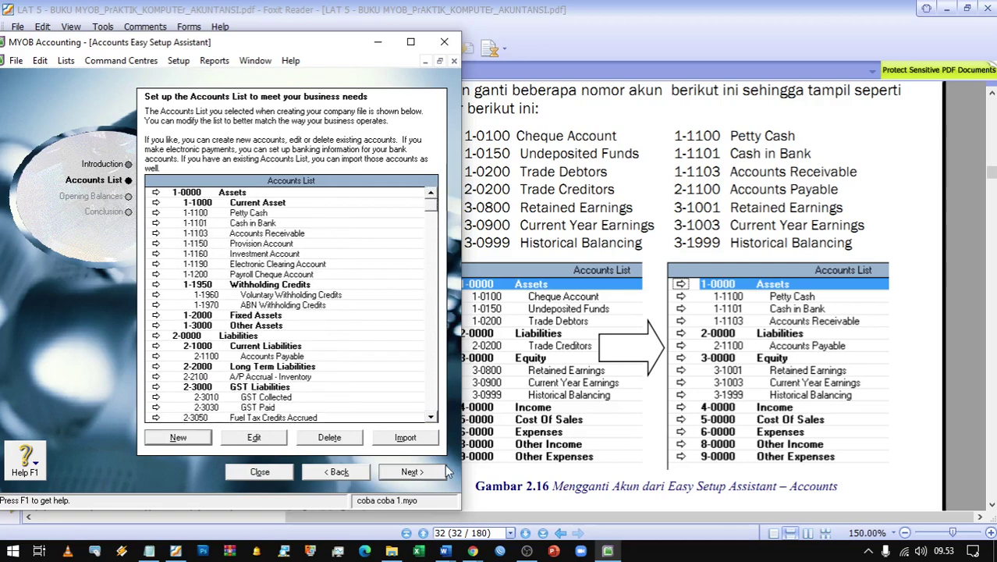
click(432, 417)
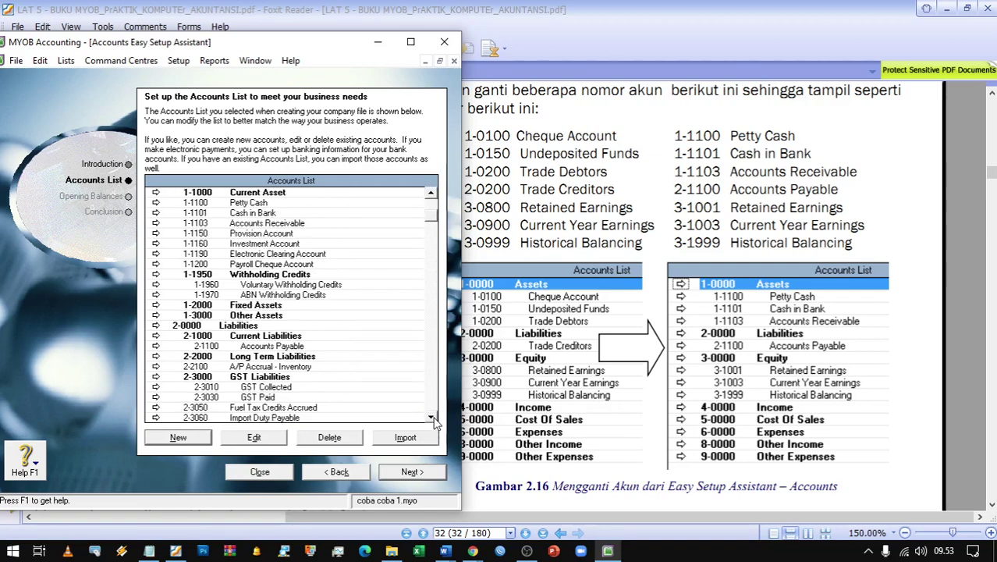
click(431, 418)
click(431, 417)
click(432, 418)
click(431, 417)
click(432, 417)
click(431, 417)
click(431, 417)
click(431, 417)
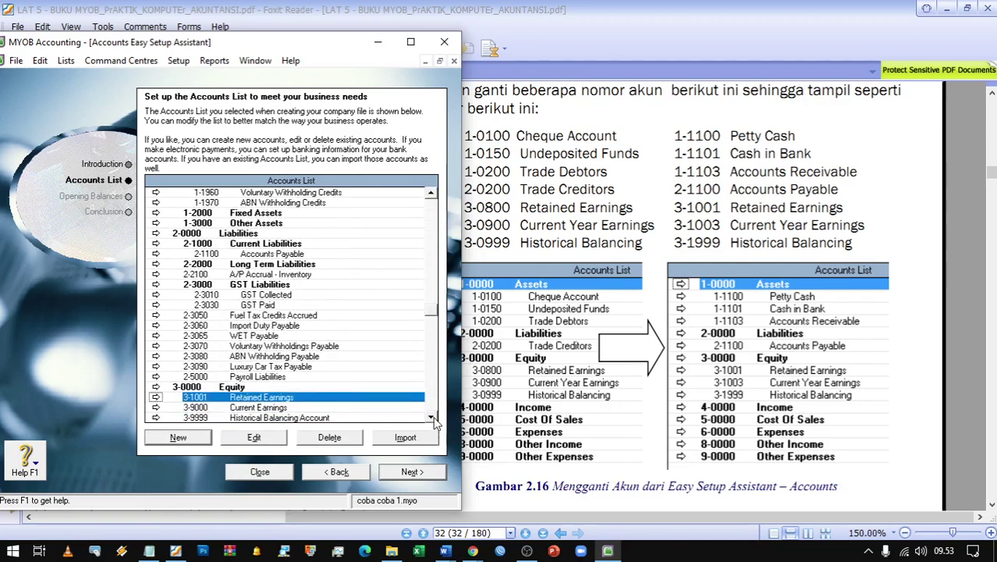
click(431, 418)
click(432, 417)
click(432, 418)
click(432, 417)
click(431, 418)
click(431, 417)
click(431, 418)
click(431, 417)
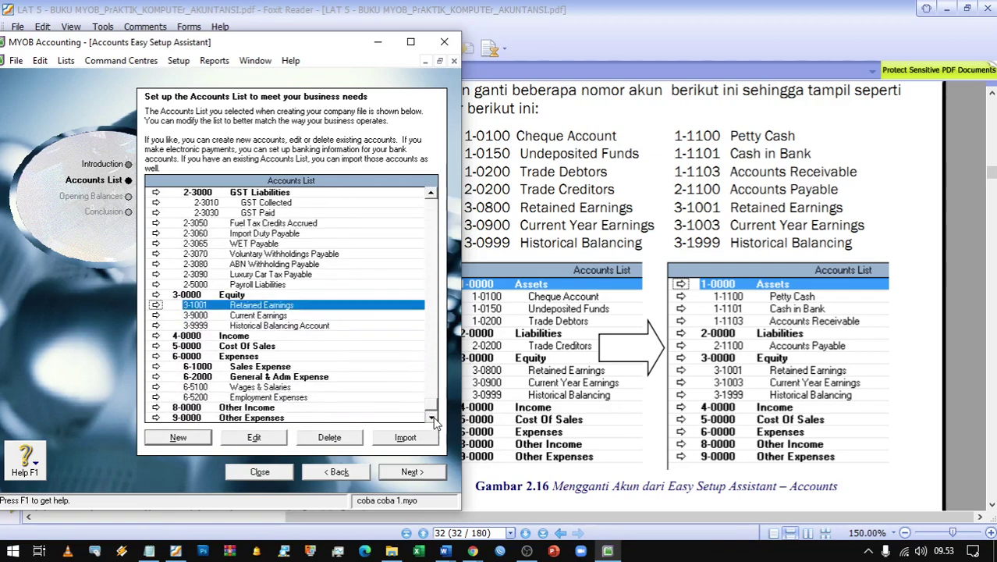
Step: Renumber the Current Earnings equity account to 3-1003
click(287, 315)
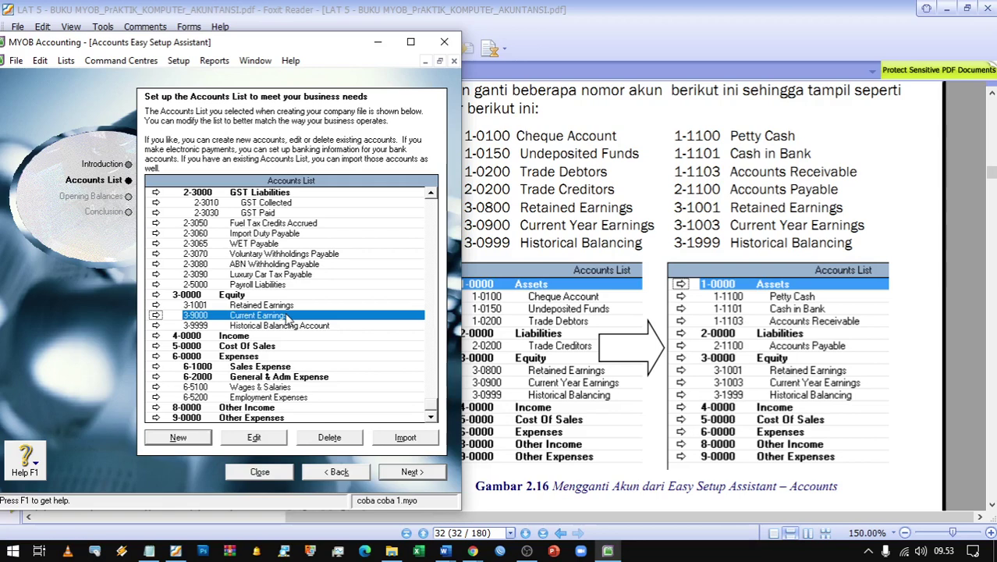
double_click(287, 315)
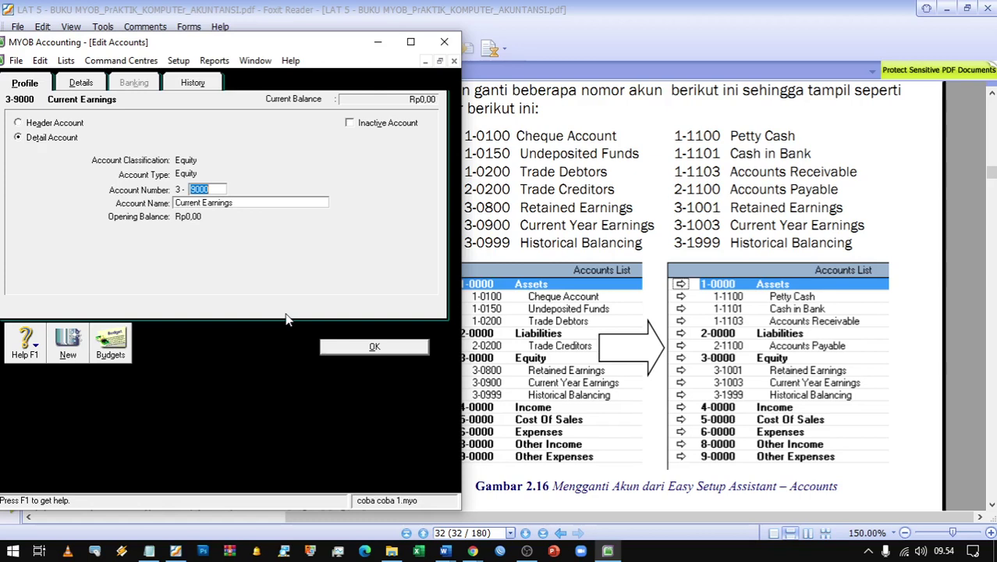
text(3100)
key(Left)
key(Left)
key(Left)
key(Left)
key(Delete)
key(Right)
key(Right)
key(Right)
text(3)
key(Tab)
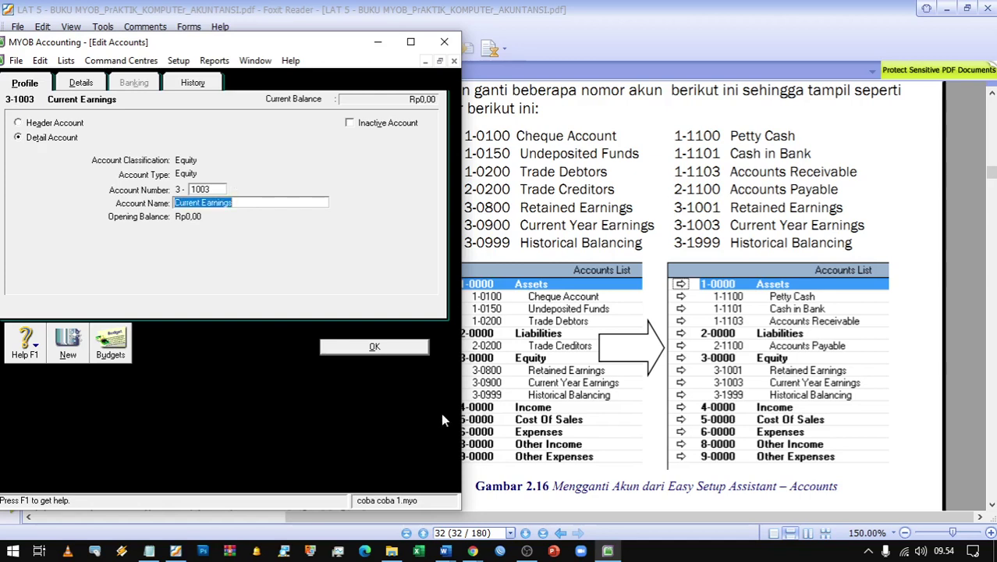
click(394, 350)
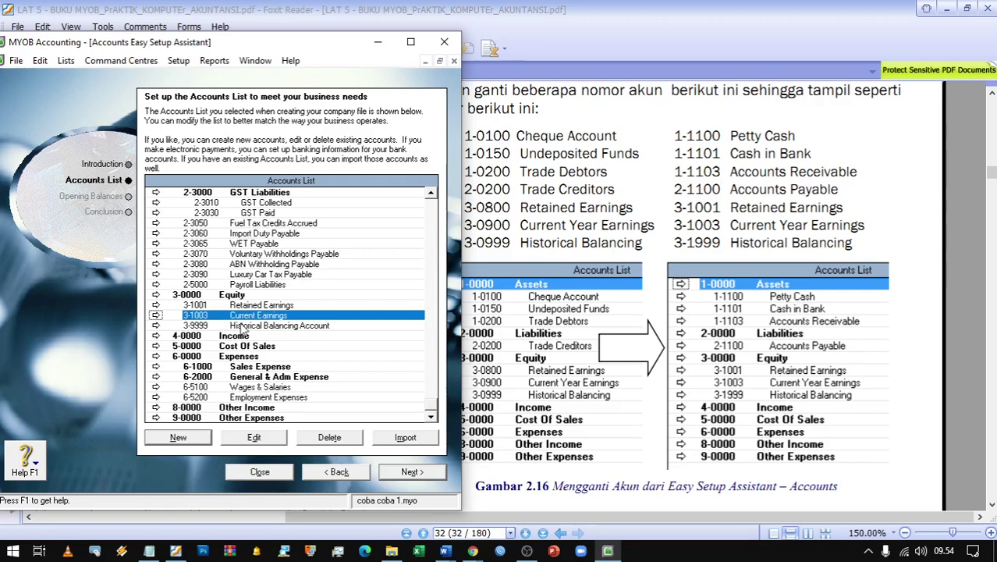
Step: Change the Historical Balancing Account to number 3-1999 and shorten its name to Historical Balancing
click(251, 327)
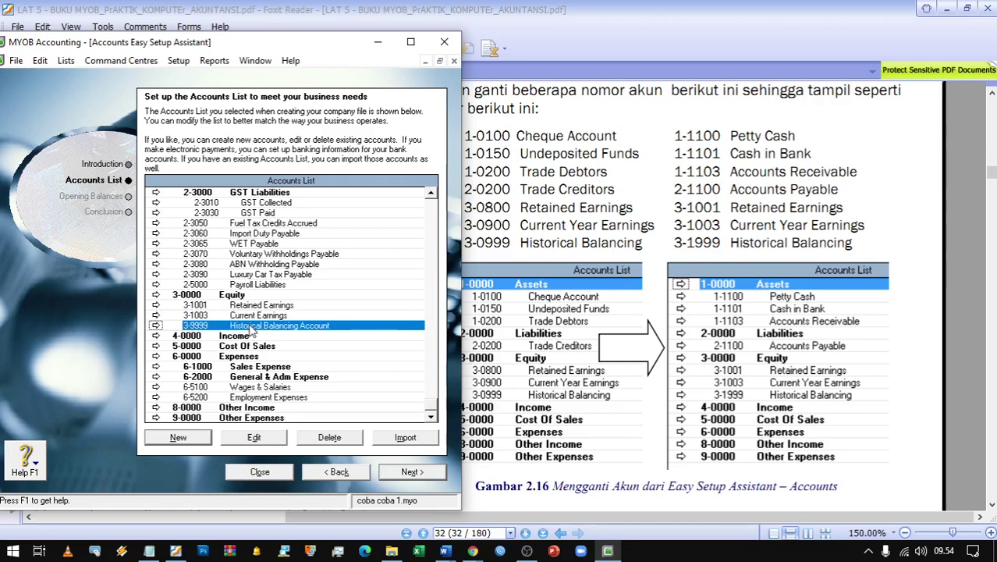
double_click(250, 326)
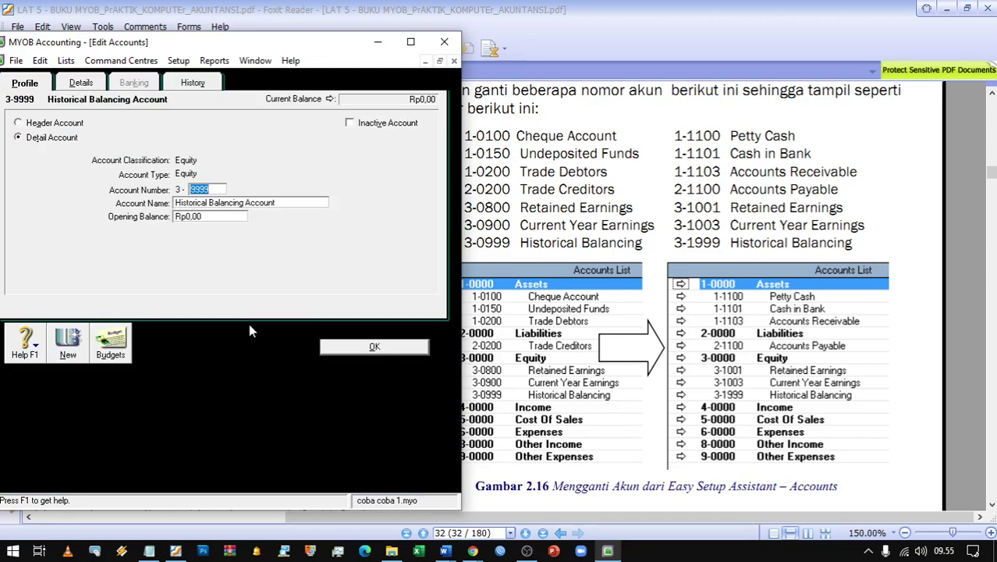
text(1999)
key(Tab)
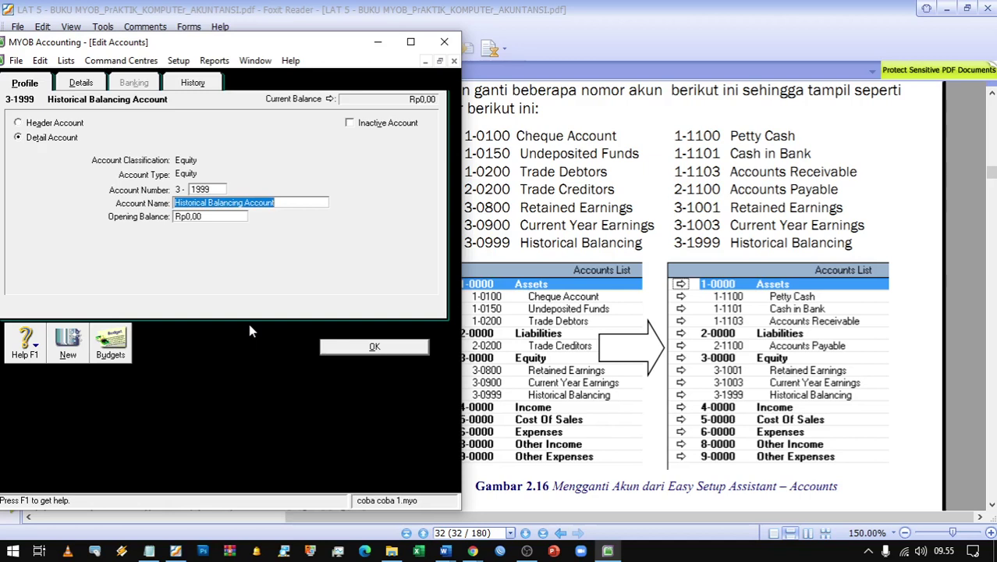
click(300, 203)
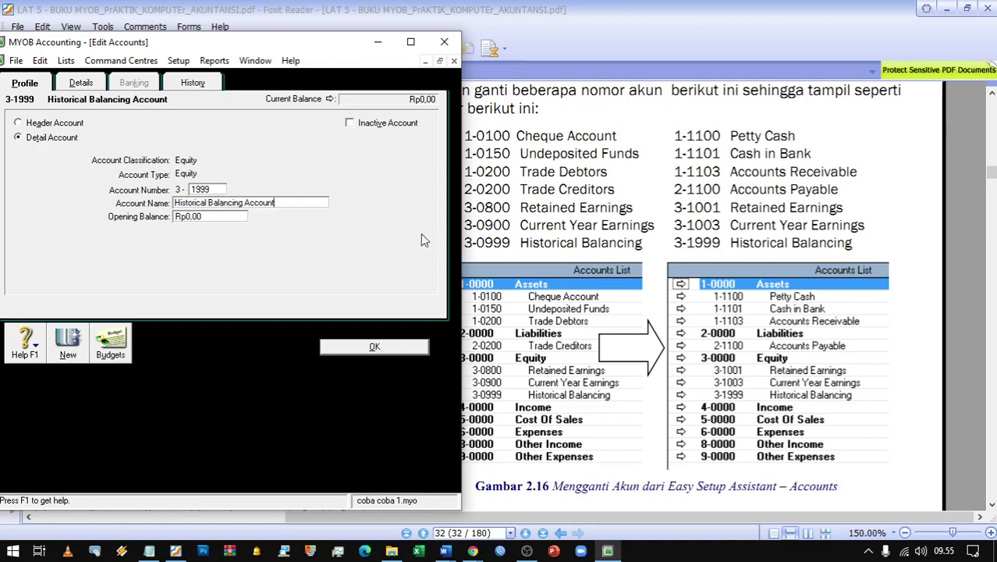
key(BackSpace)
key(BackSpace)
key(BackSpace)
key(BackSpace)
key(BackSpace)
key(BackSpace)
key(BackSpace)
key(BackSpace)
click(375, 347)
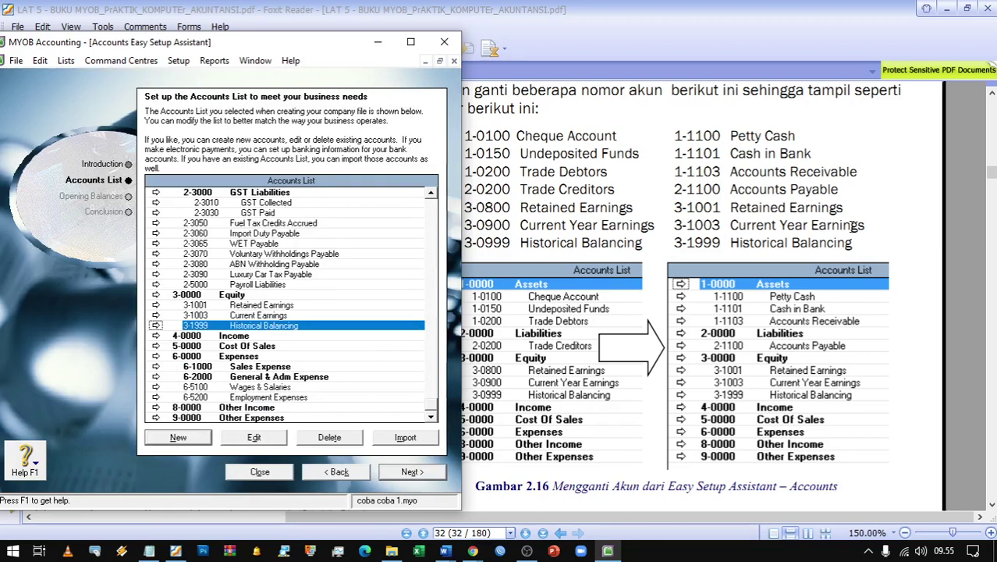
Step: Rename the Current Earnings account as Current Year Earnings
double_click(271, 315)
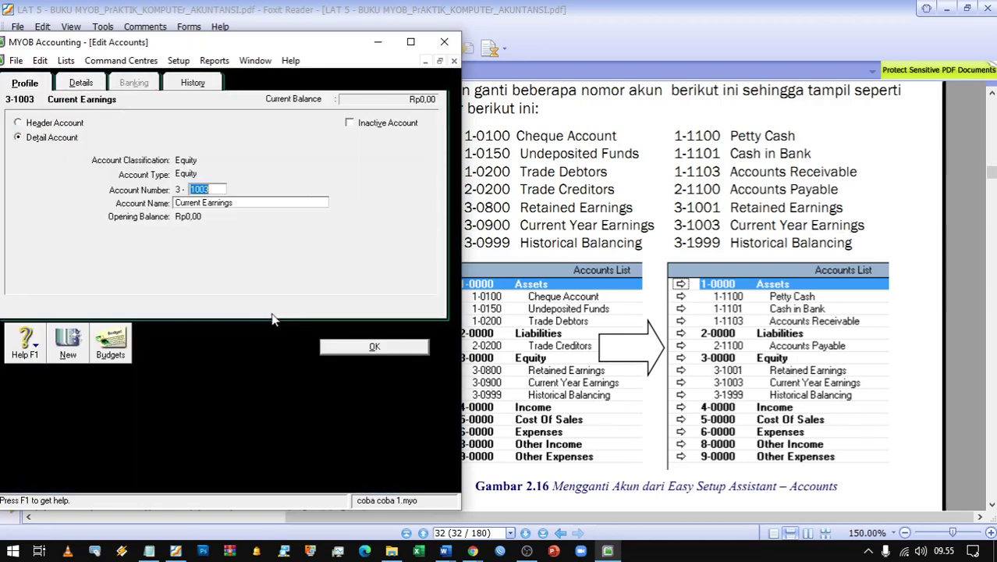
click(202, 202)
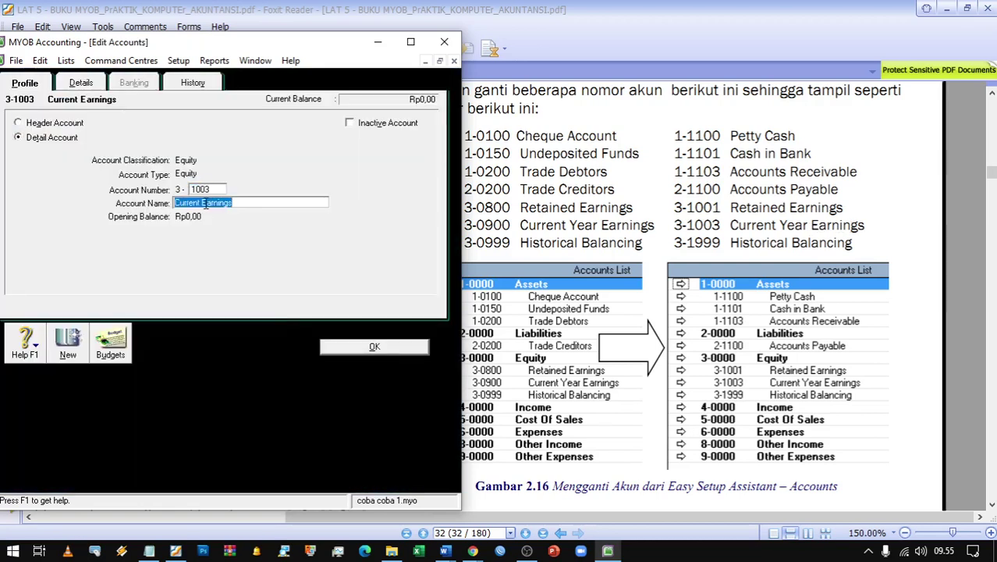
click(203, 202)
text(Year)
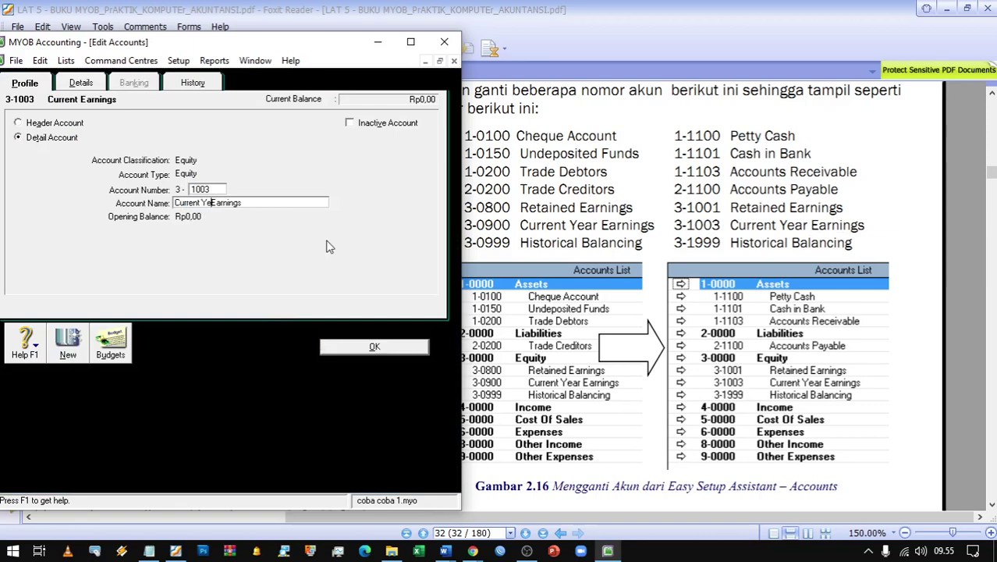
click(390, 350)
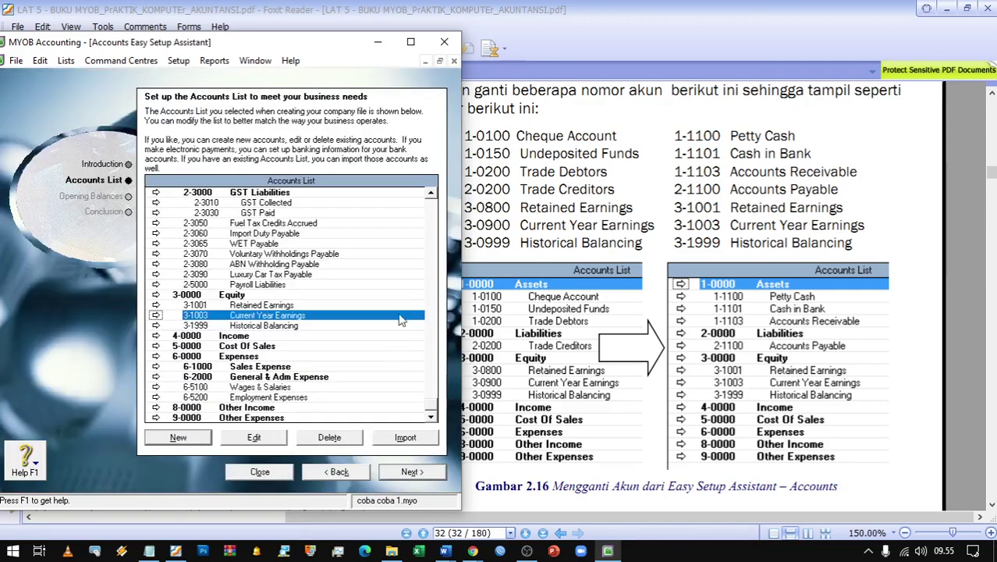
Step: Read on in the PDF guide from the header account section to figure 2.18 on arranging account levels
click(762, 213)
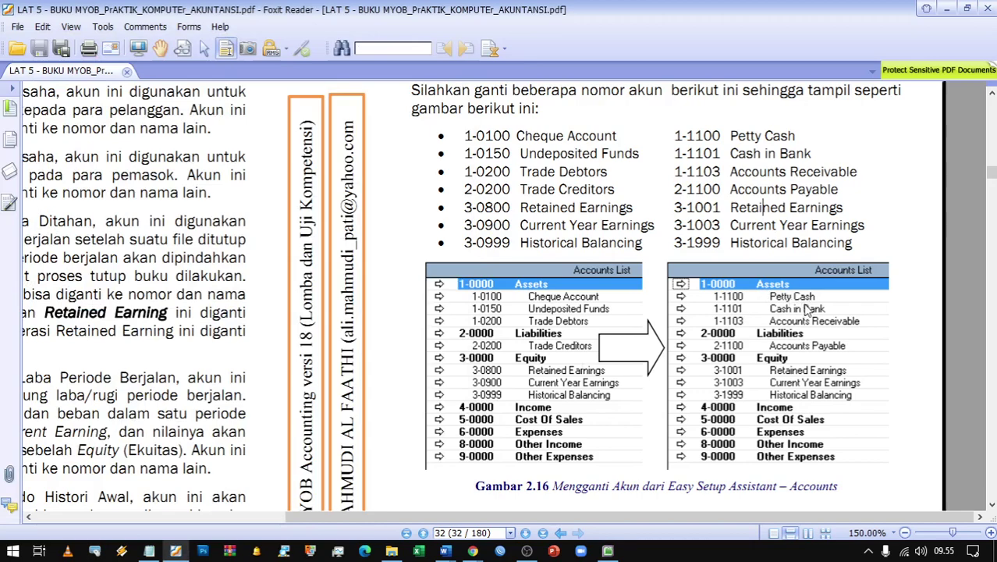
scroll(660, 408, down, 7)
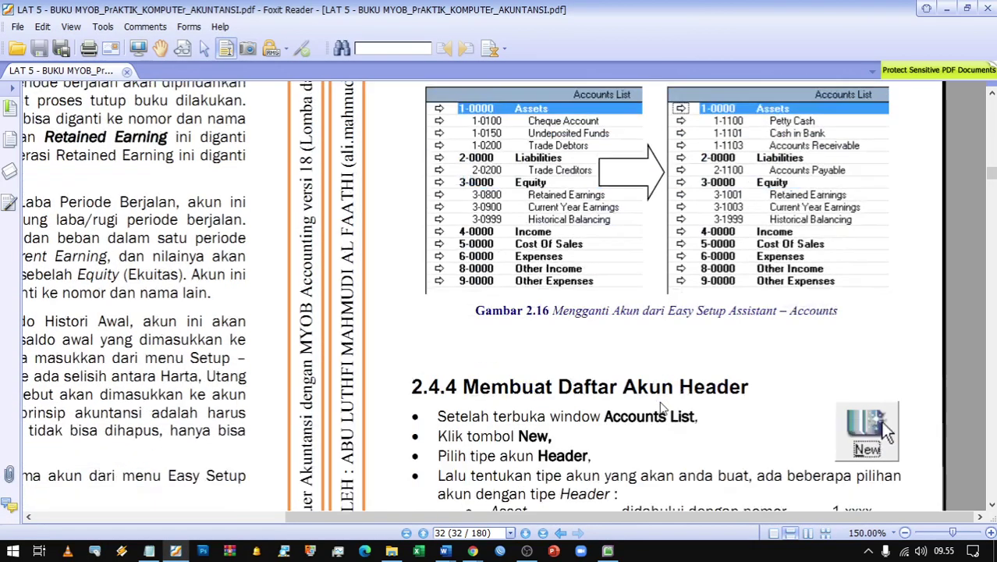
scroll(660, 406, down, 3)
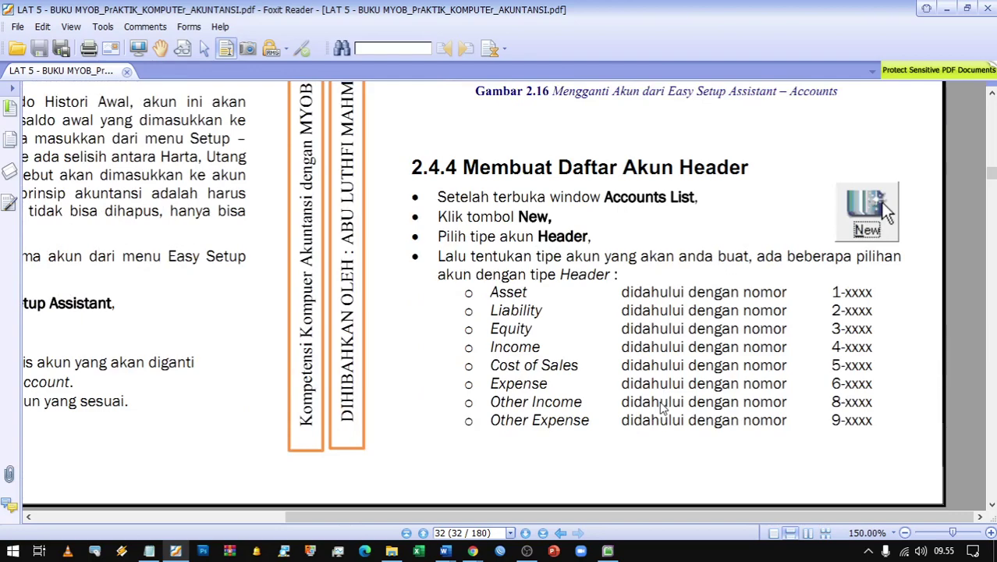
scroll(660, 371, down, 8)
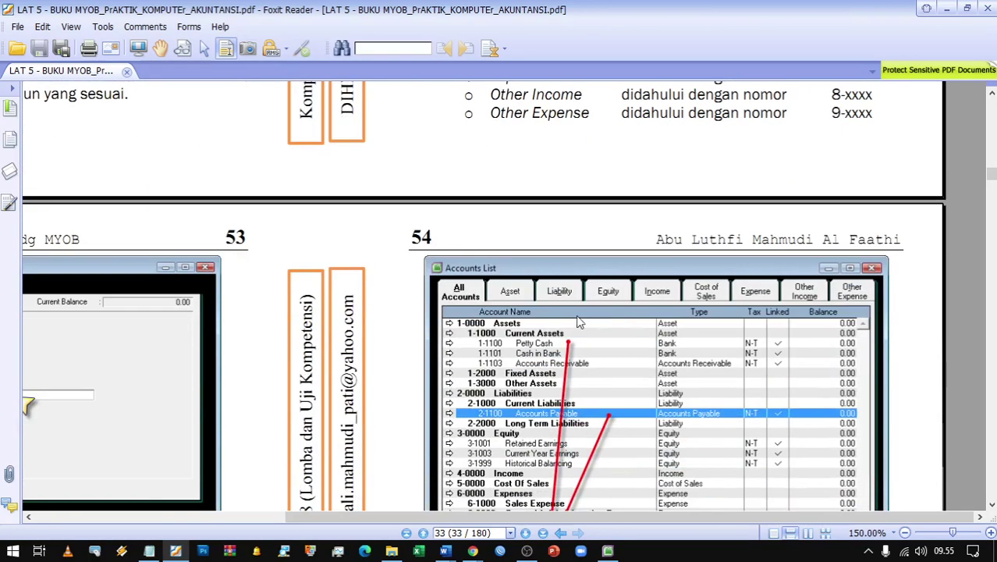
scroll(579, 322, down, 5)
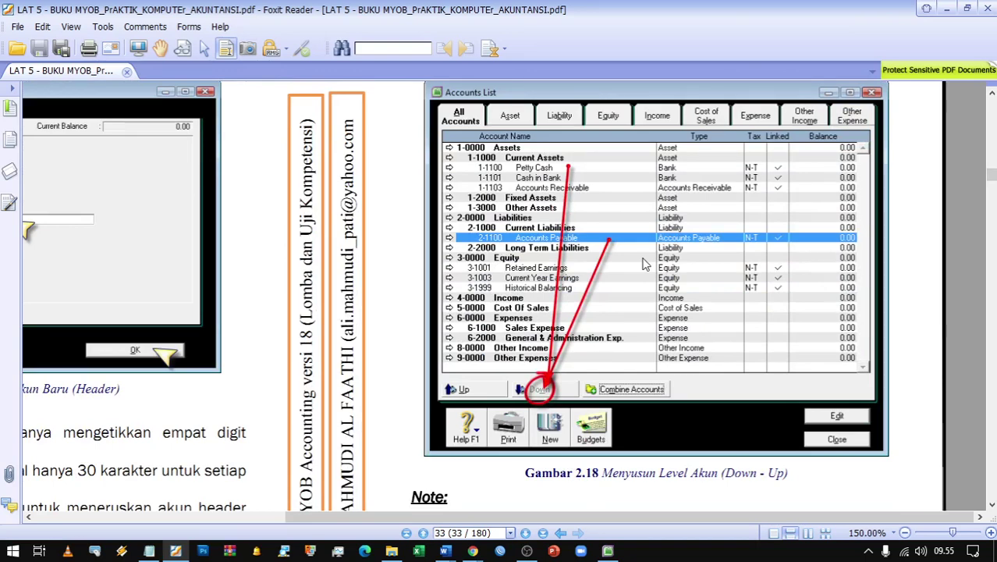
key(alt+Tab)
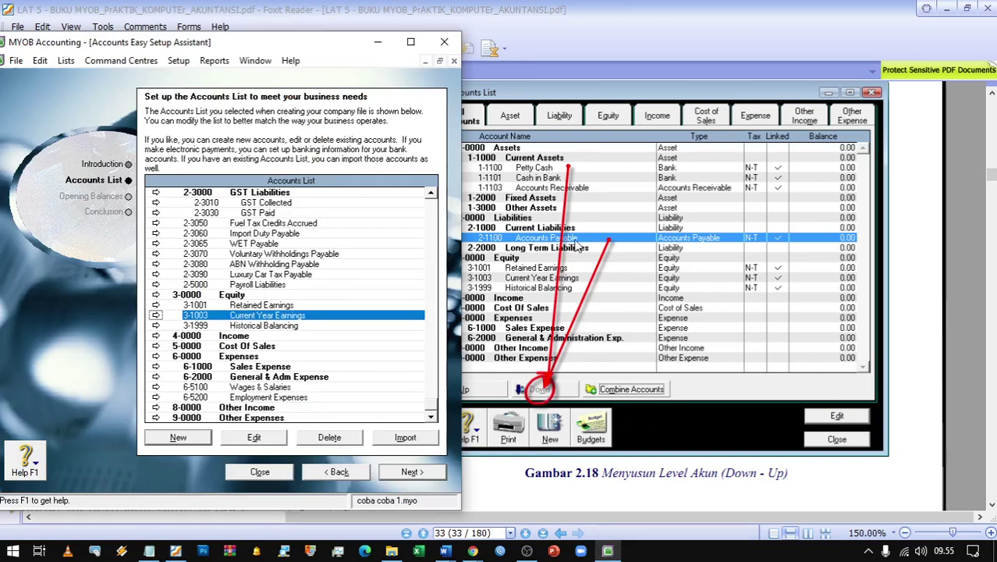
click(605, 145)
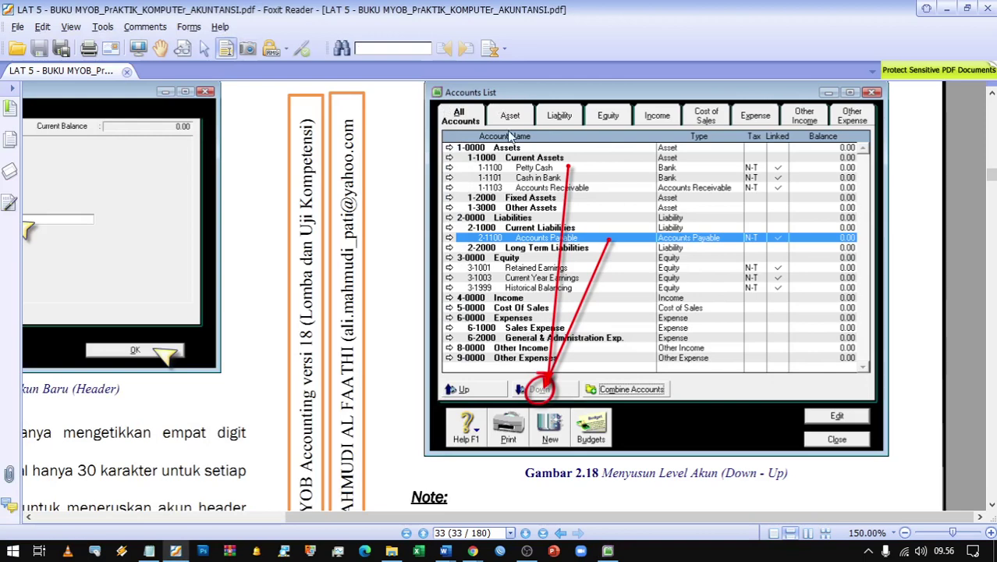
Step: Return to MYOB, close the setup assistant down to the Accounts List, and reposition the window so the whole list is in view
key(alt+Tab)
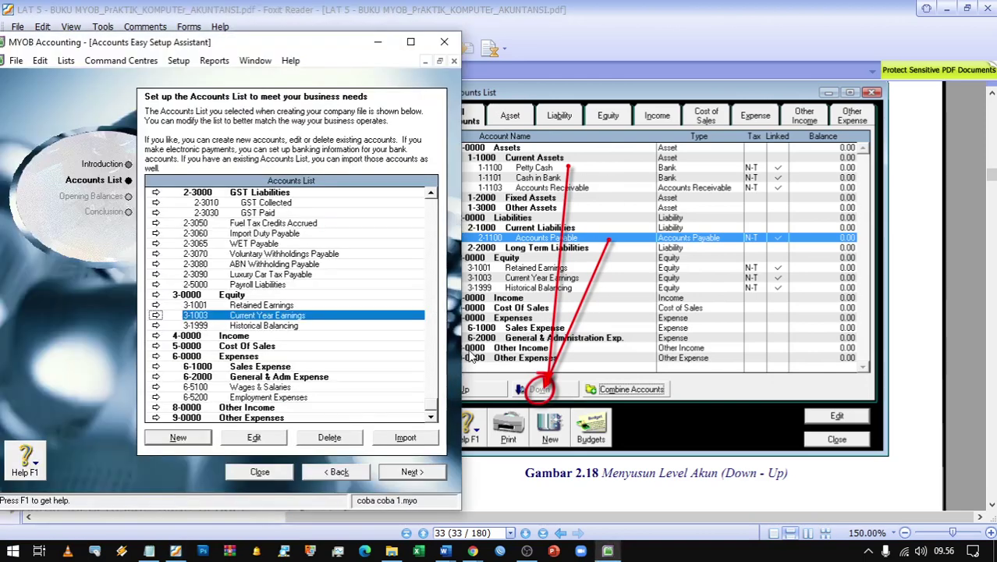
click(260, 471)
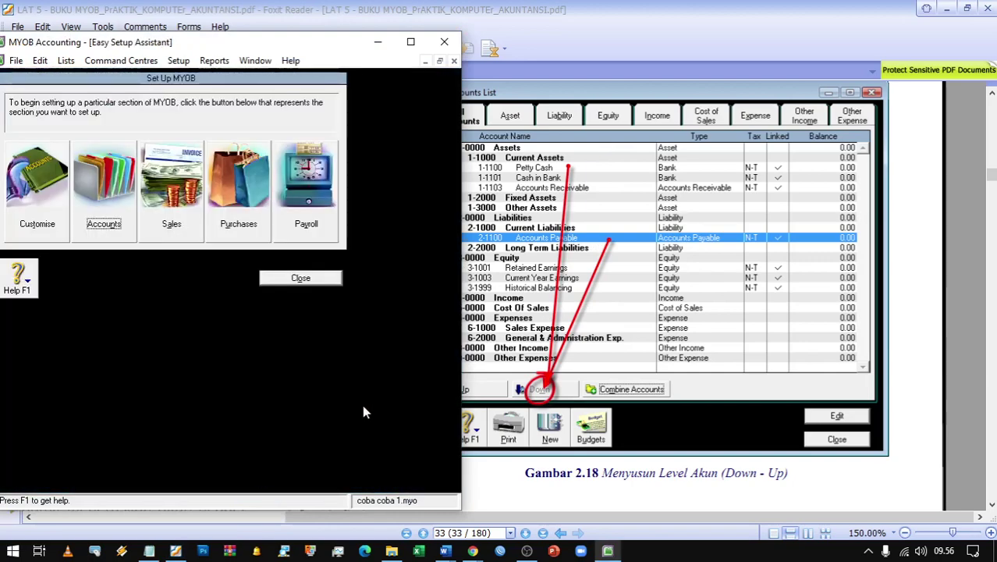
click(295, 280)
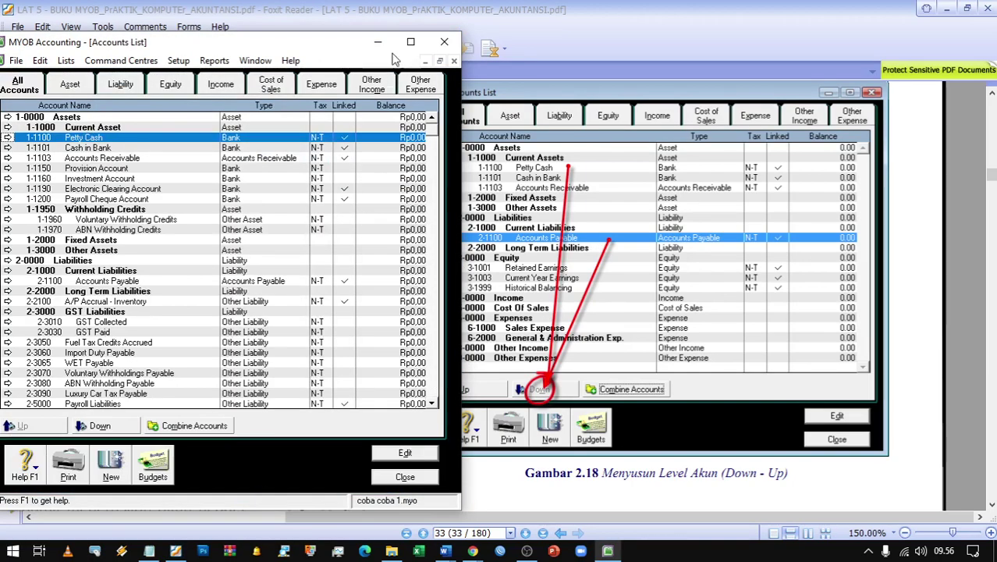
drag(311, 47, 357, 26)
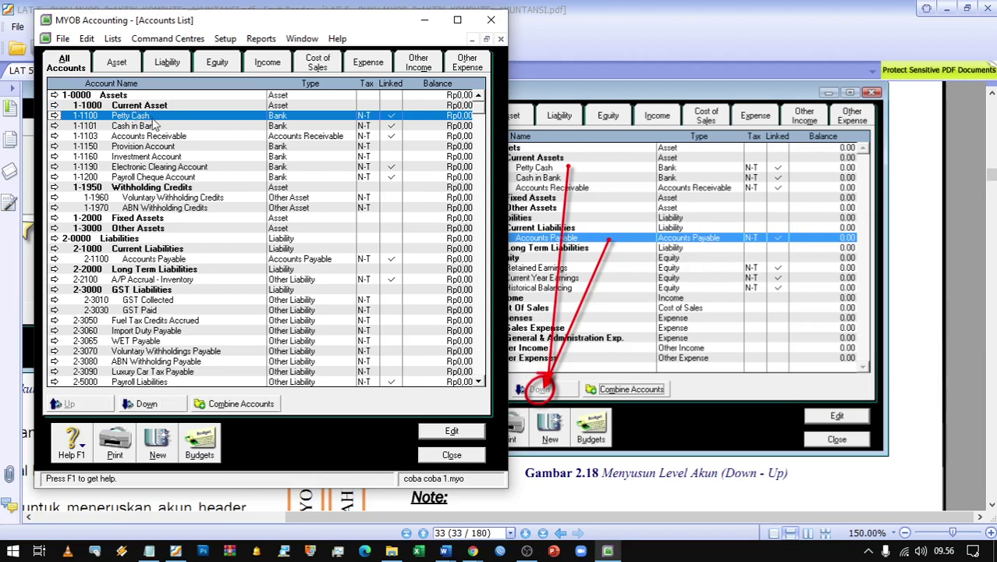
Step: Move the Petty Cash, Cash in Bank and Accounts Receivable accounts down one level beneath the Current Asset header
click(149, 404)
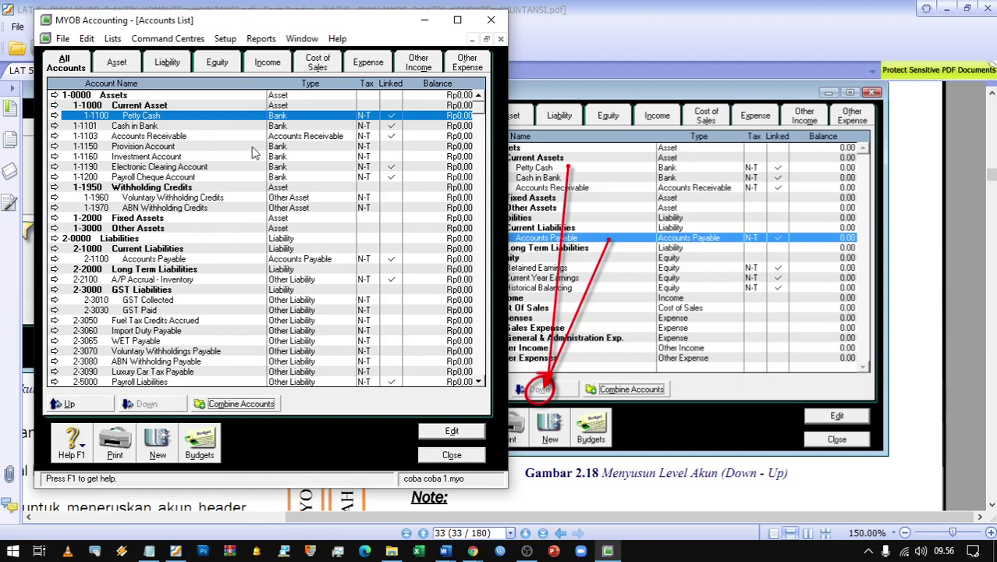
click(158, 127)
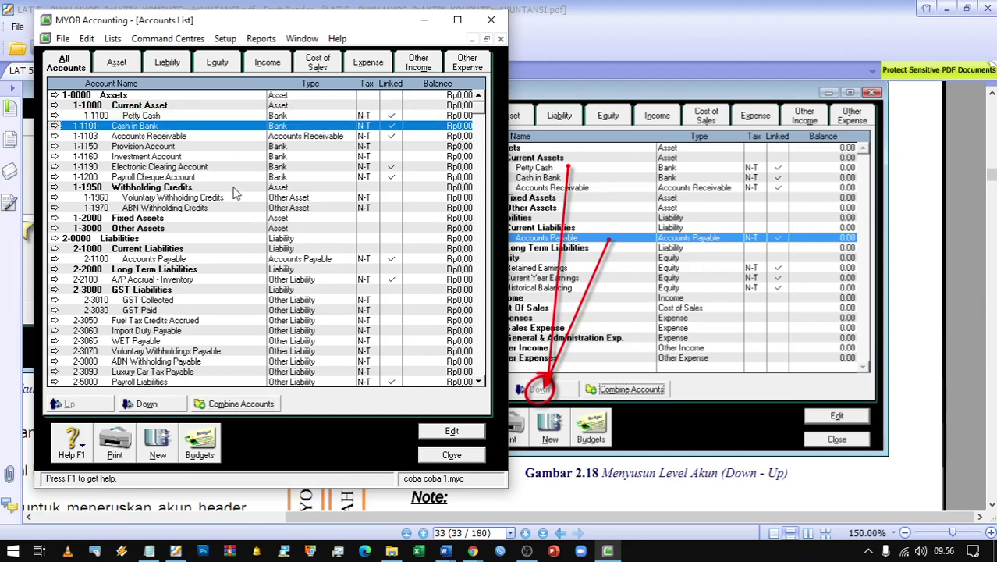
click(181, 137)
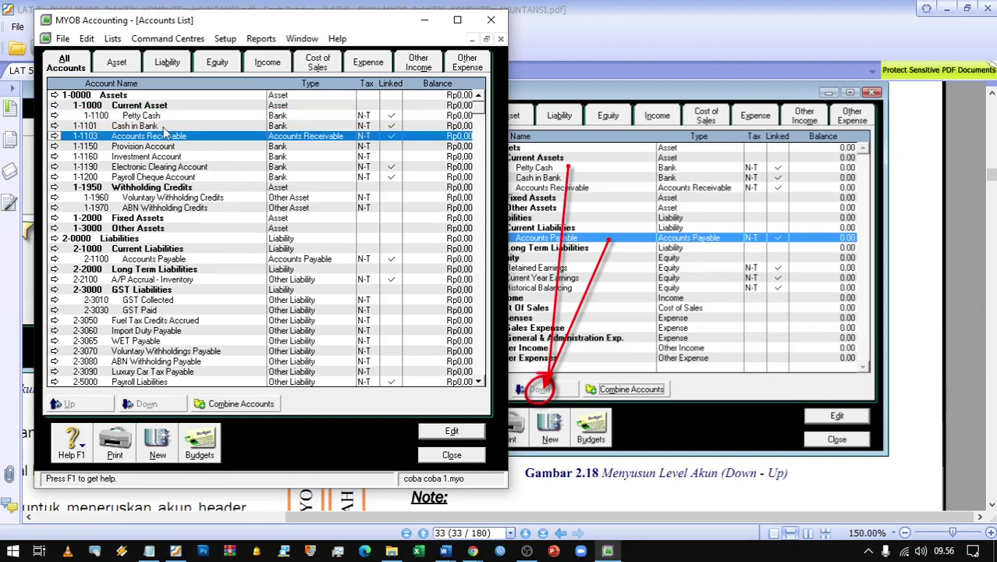
click(155, 127)
click(145, 405)
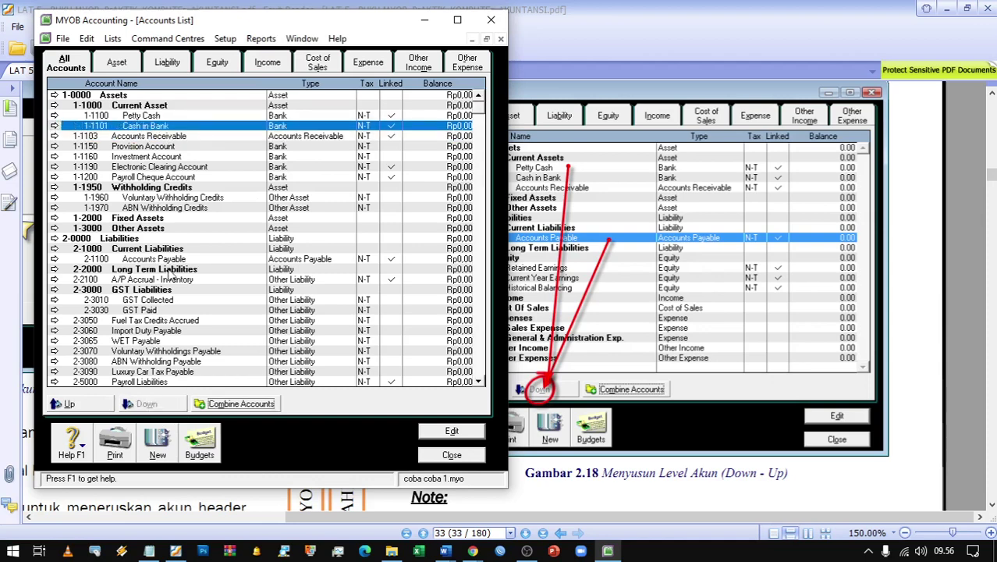
click(181, 137)
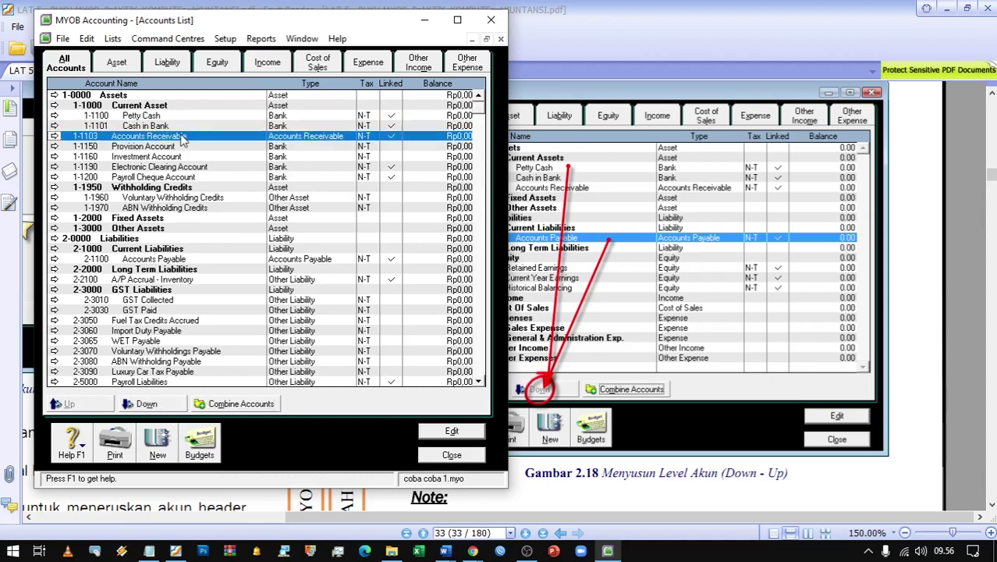
click(174, 409)
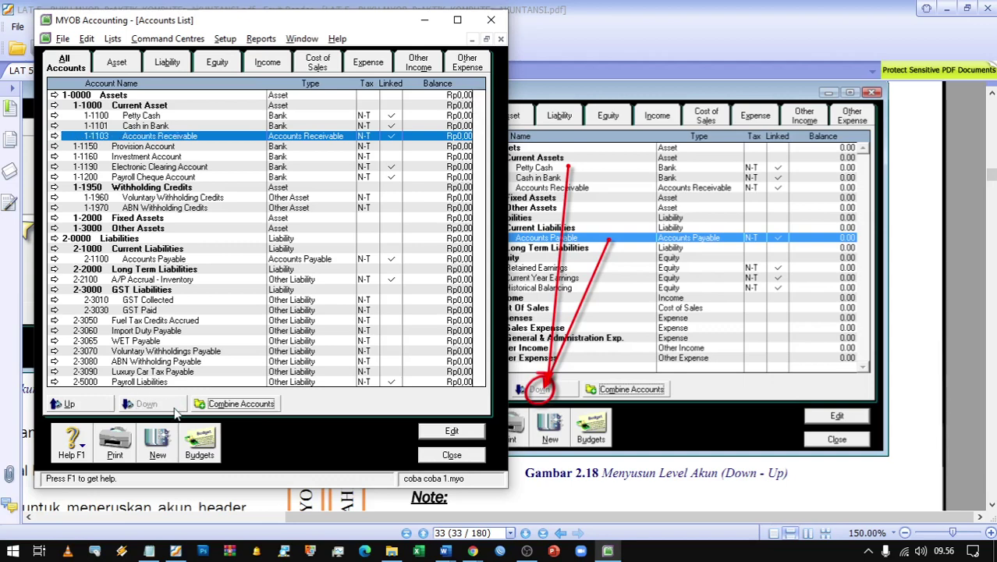
Step: Move the Provision, Investment, Electronic Clearing and Payroll Cheque accounts down one level beneath the Current Asset header
click(157, 150)
key(alt+d)
click(159, 156)
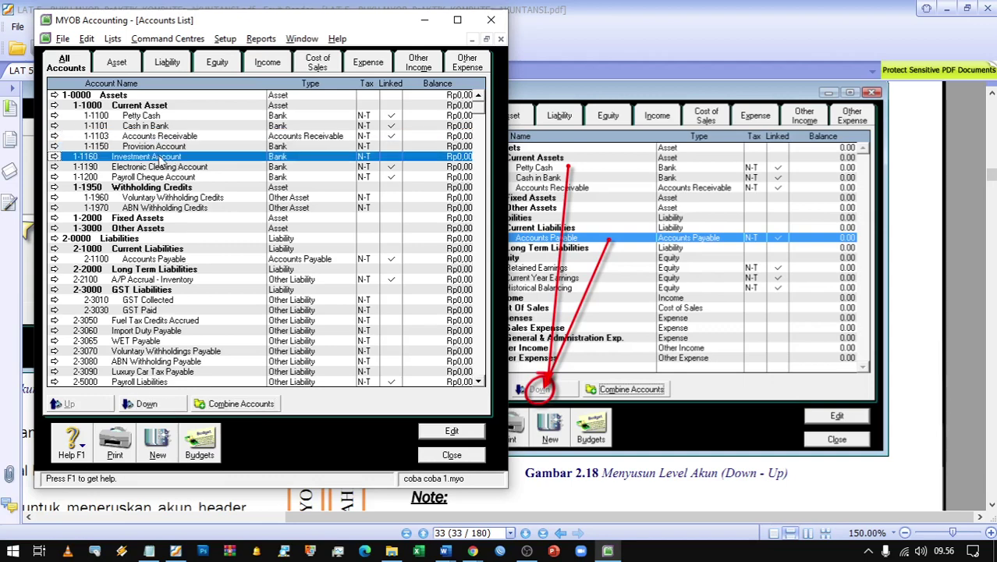
key(alt+d)
click(166, 167)
key(alt+d)
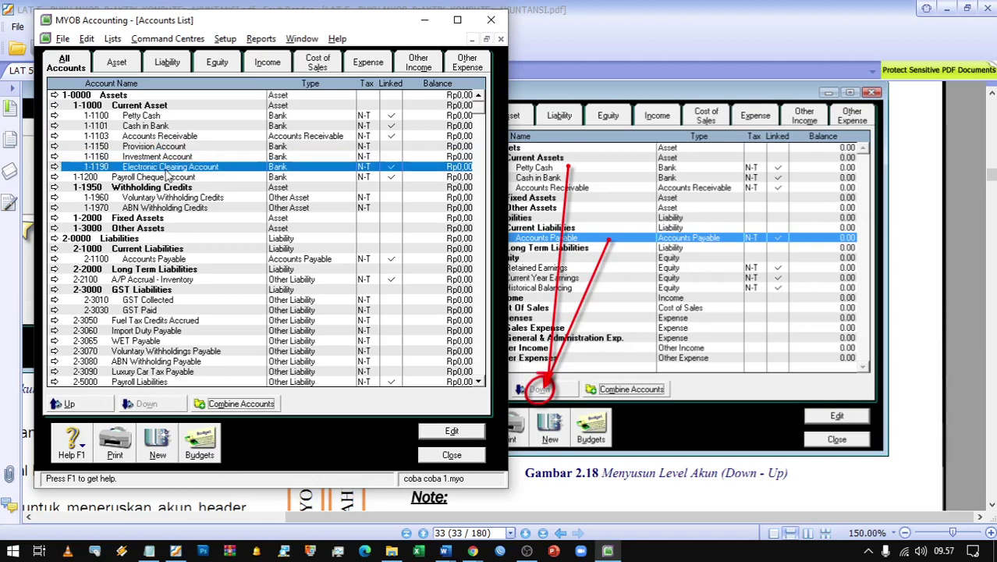
click(169, 177)
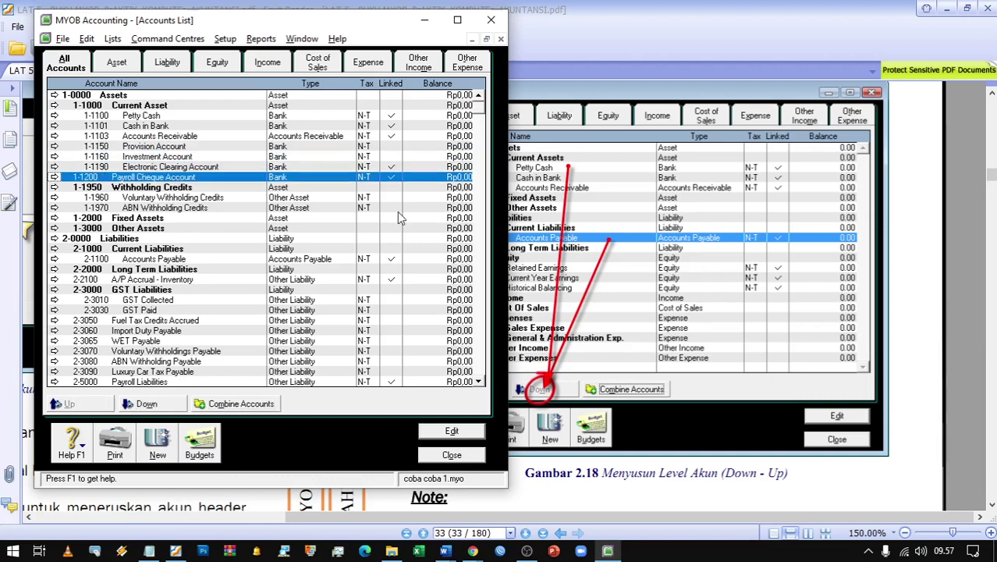
key(alt+d)
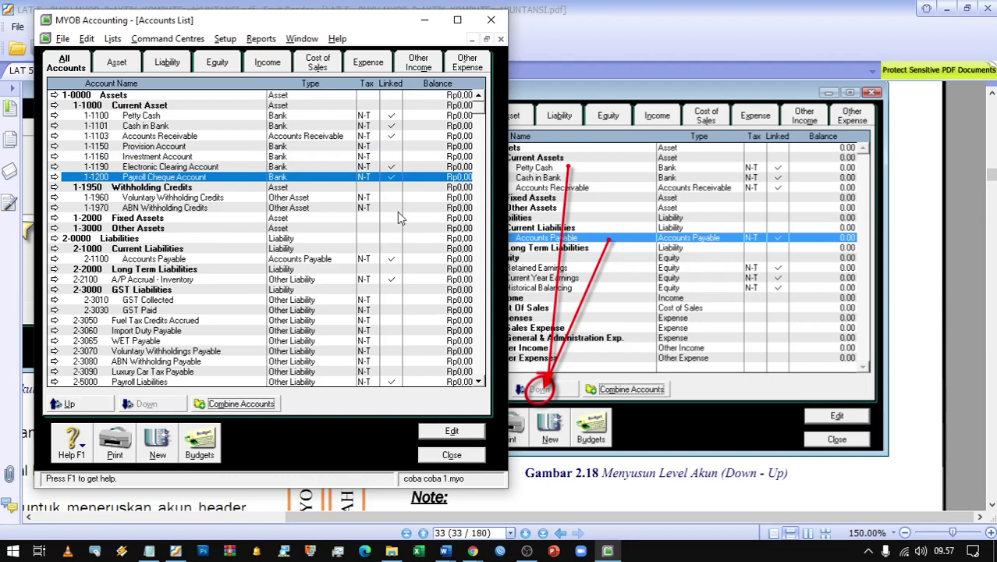
Step: Move the A/P Accrual - Inventory account down one level beneath the Long Term Liabilities header
scroll(397, 212, down, 1)
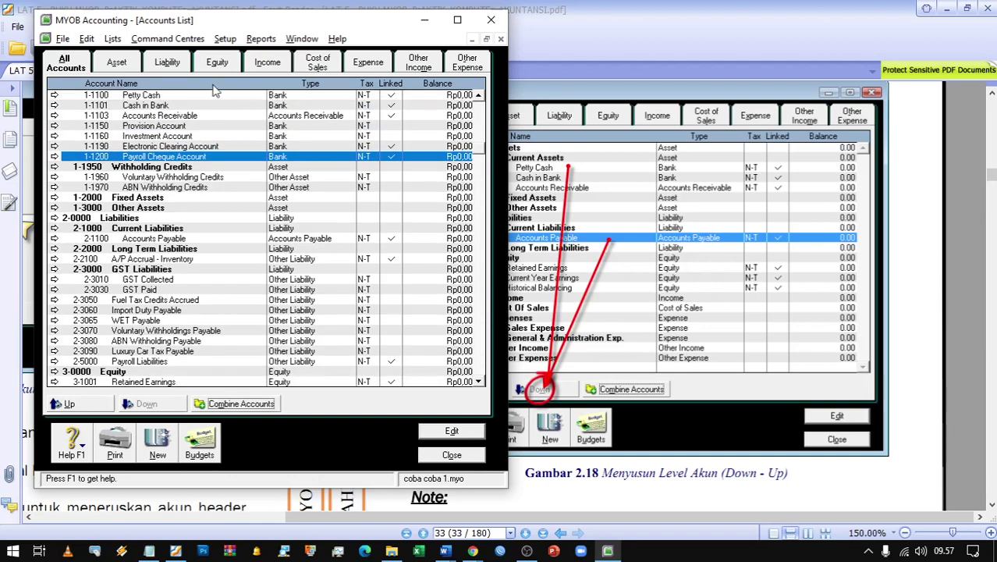
click(168, 177)
click(146, 189)
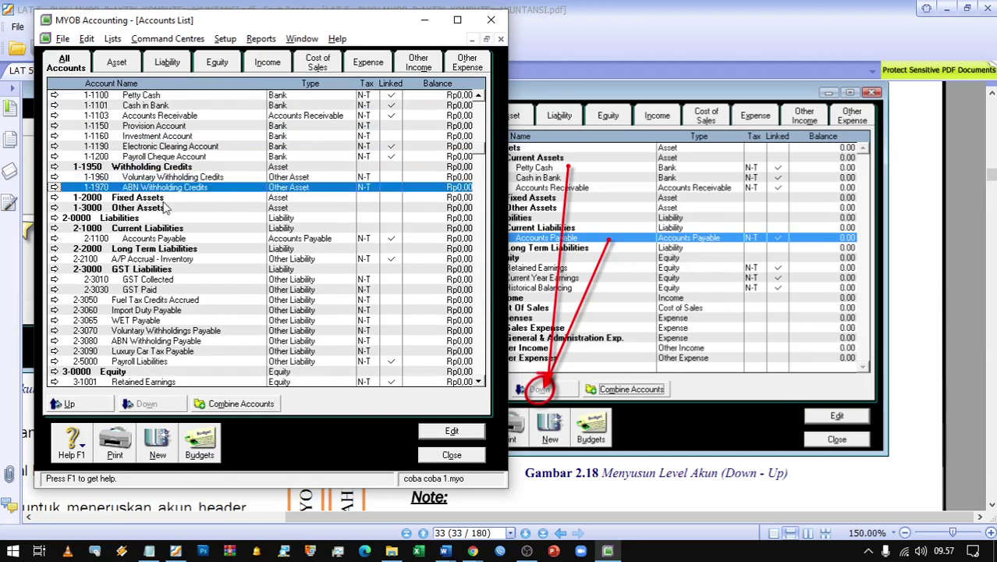
click(164, 259)
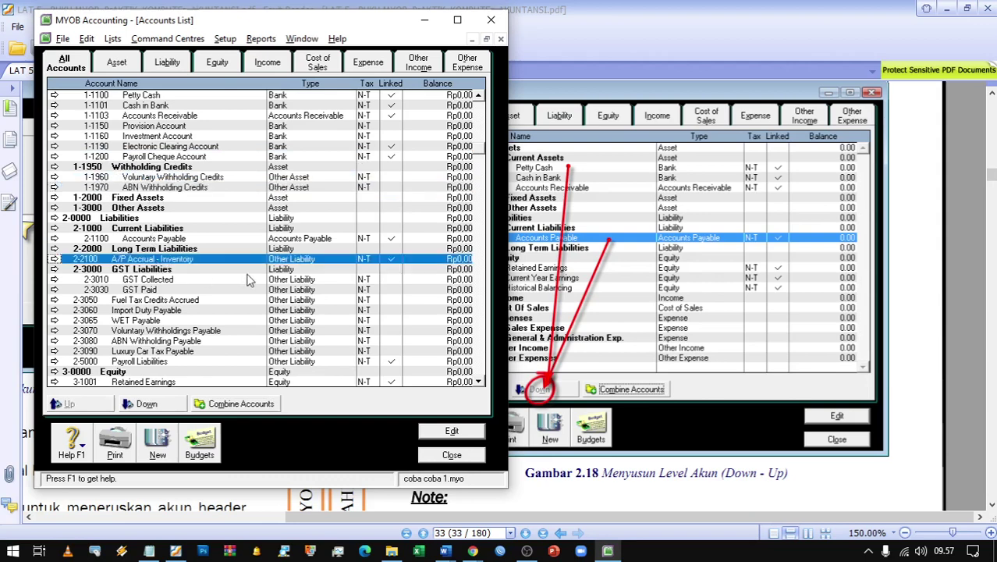
key(alt+d)
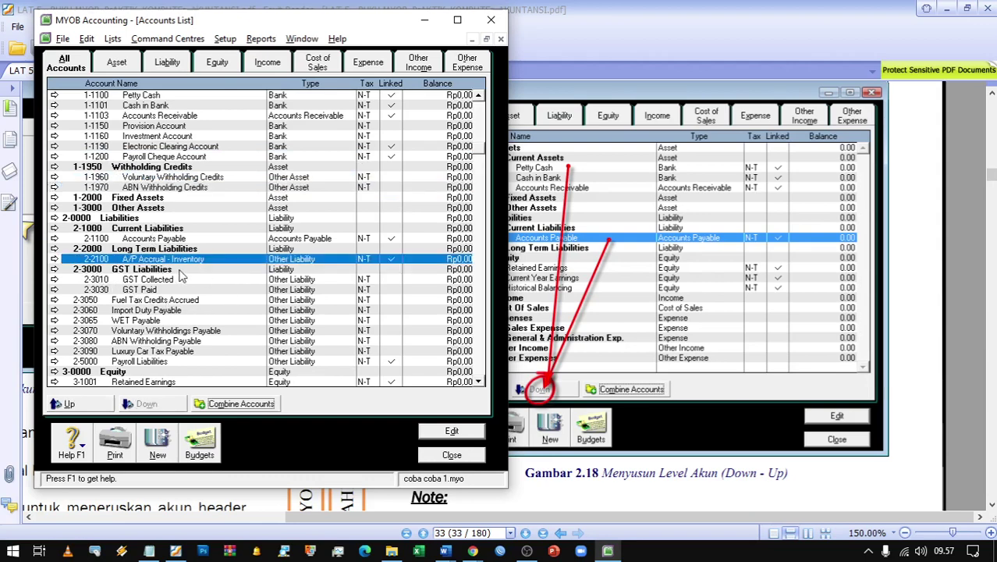
Step: Move the Fuel Tax Credits Accrued, Import Duty Payable and WET Payable accounts down one level beneath the GST Liabilities header
click(155, 302)
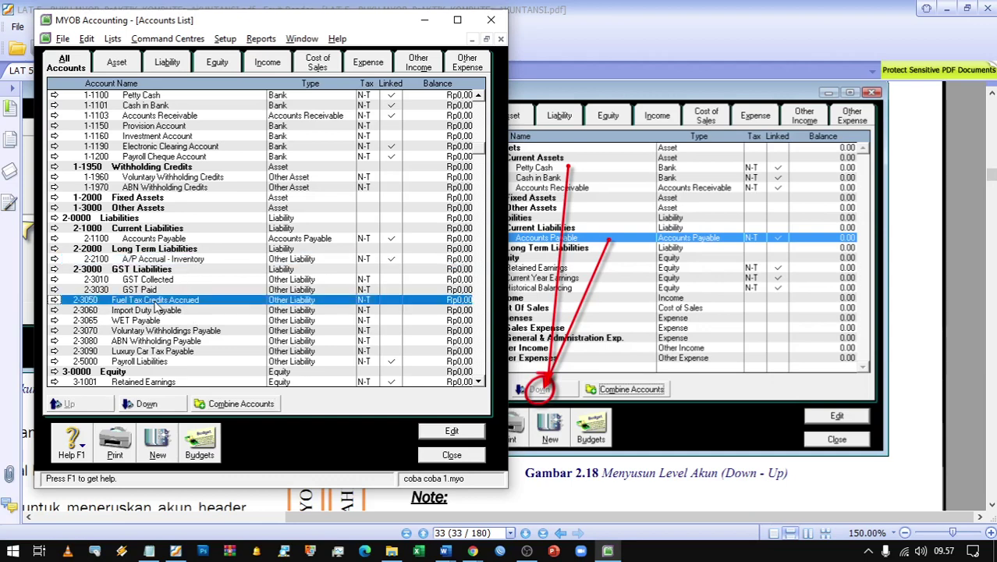
key(alt+d)
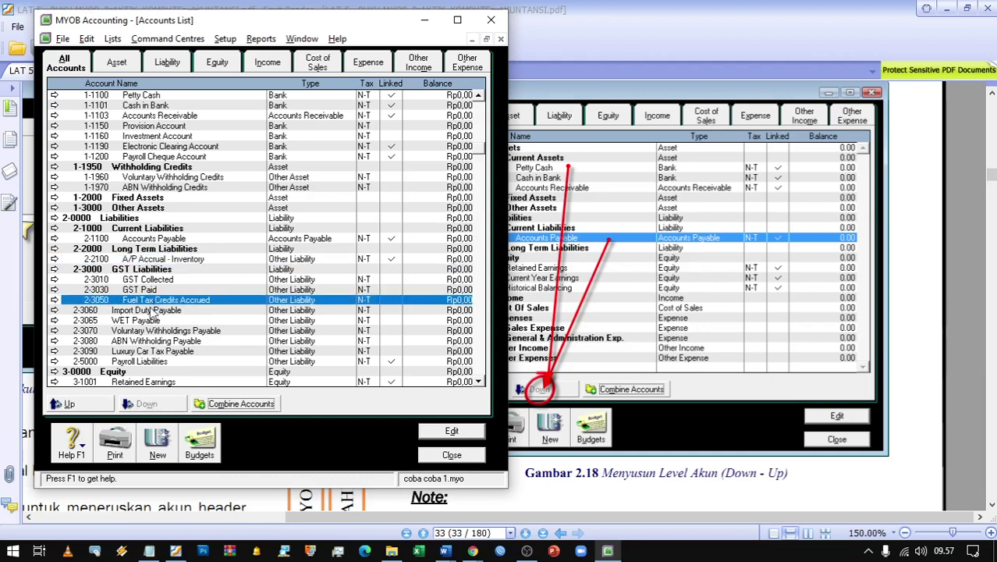
scroll(155, 311, down, 1)
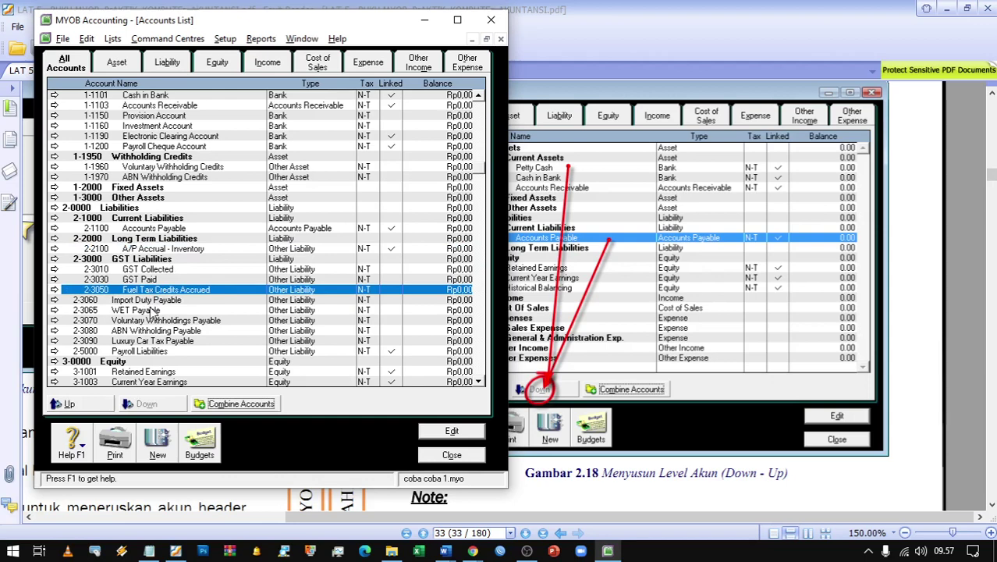
click(178, 301)
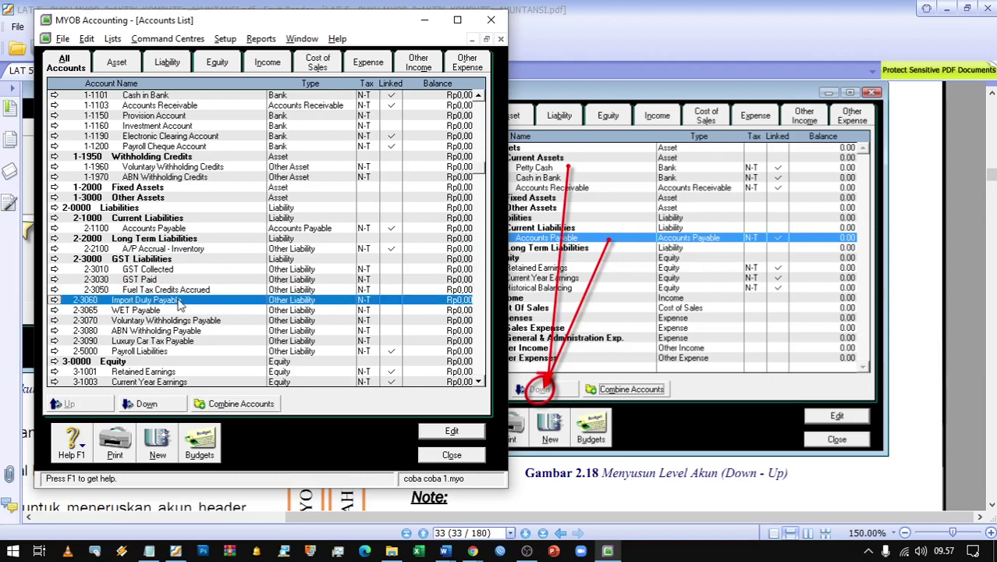
key(alt+d)
click(162, 310)
key(alt+d)
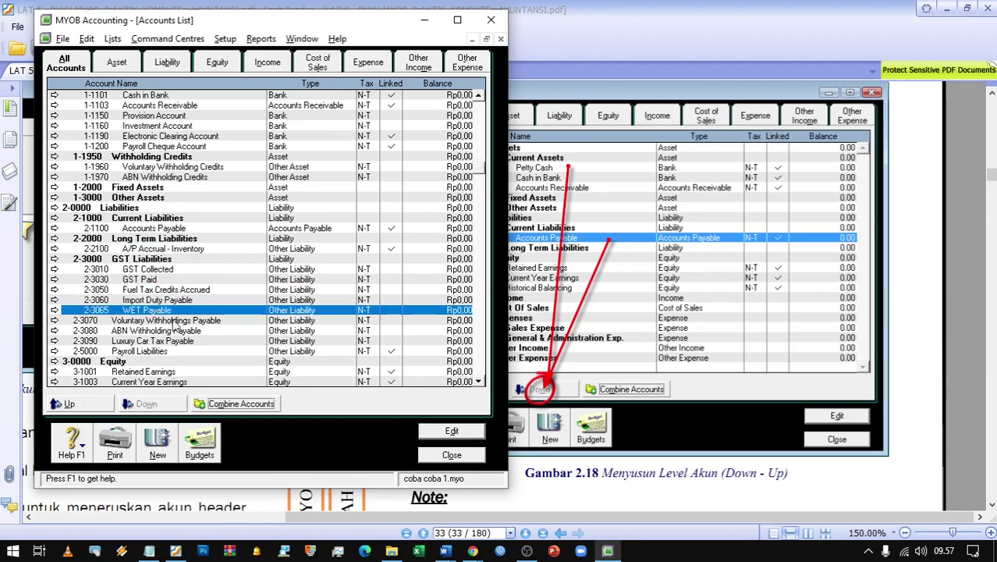
Step: Move the Voluntary Withholdings Payable, ABN Withholding Payable and Luxury Car Tax Payable accounts down one level beneath GST Liabilities
click(173, 321)
key(alt+d)
click(160, 330)
key(alt+d)
click(147, 341)
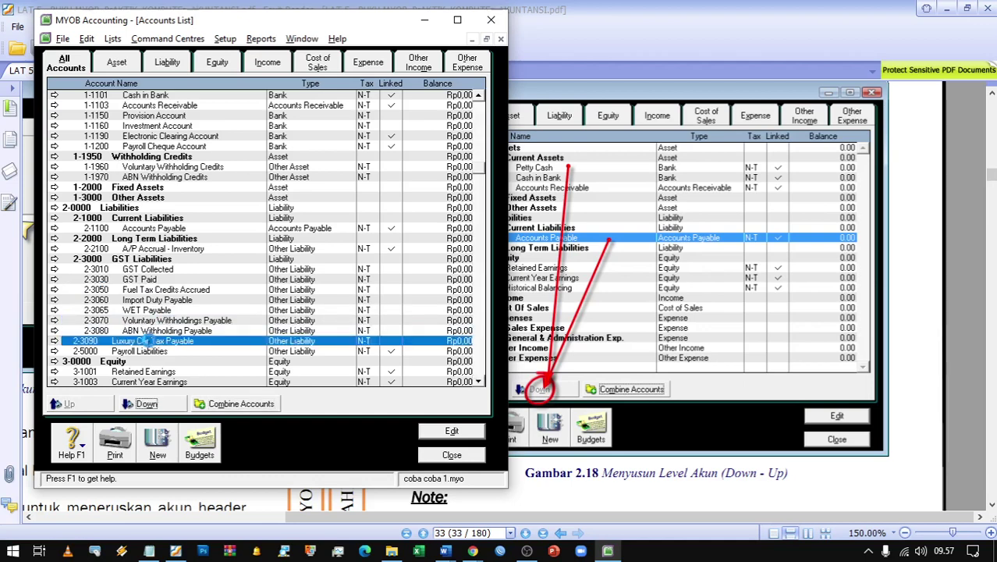
key(alt+d)
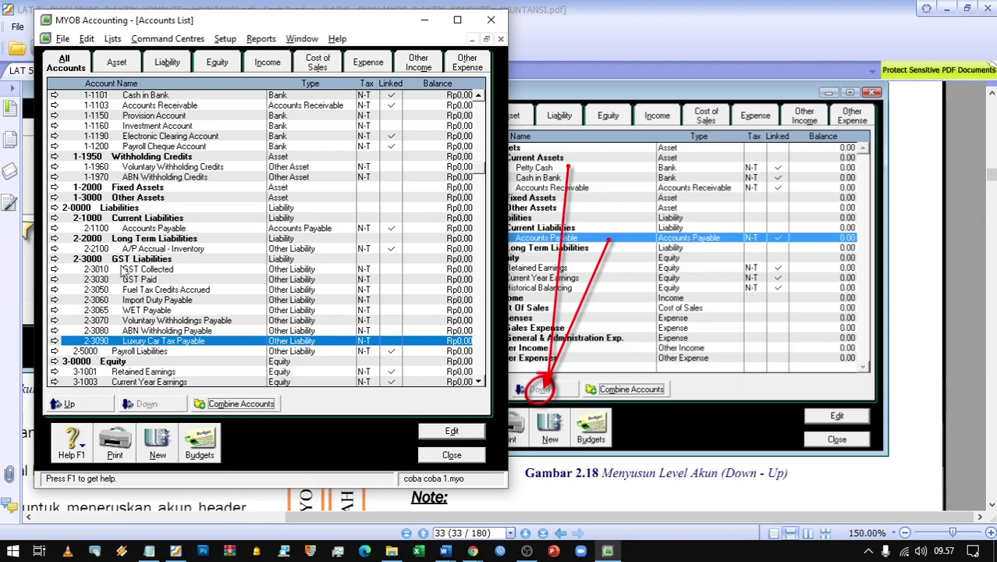
Step: Check the levels of the remaining accounts from Payroll Liabilities through the equity and expense groups
click(95, 351)
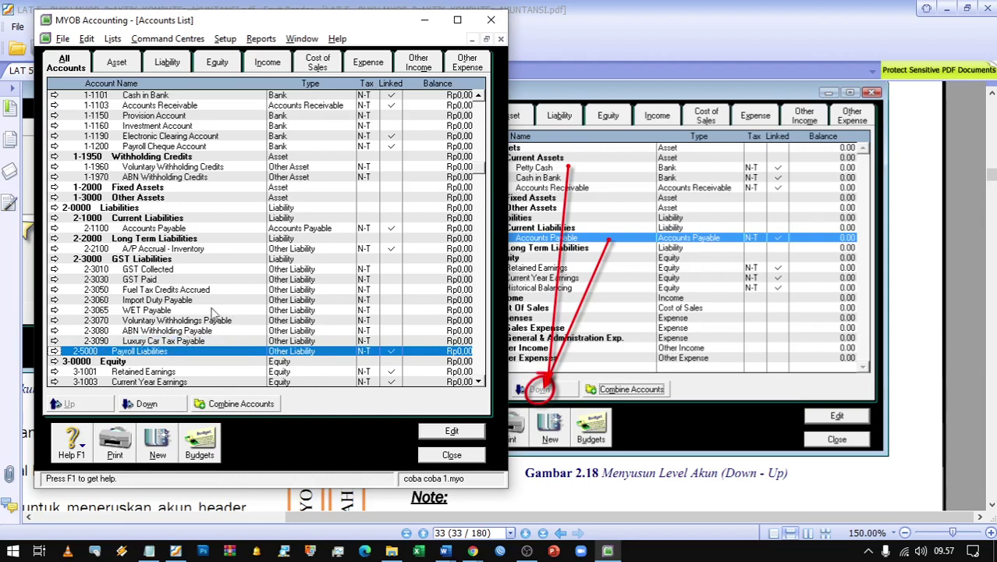
scroll(205, 335, down, 2)
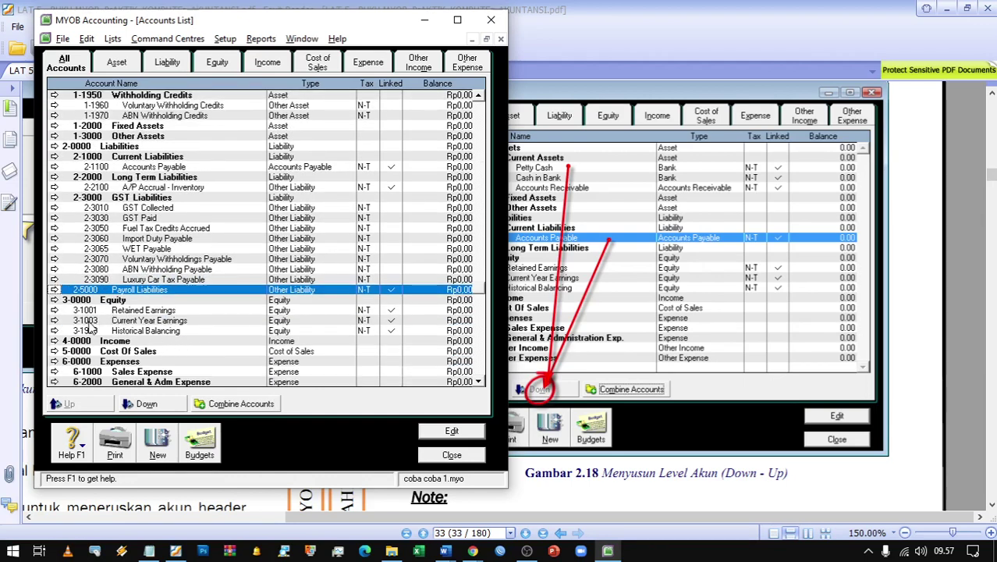
scroll(191, 330, down, 1)
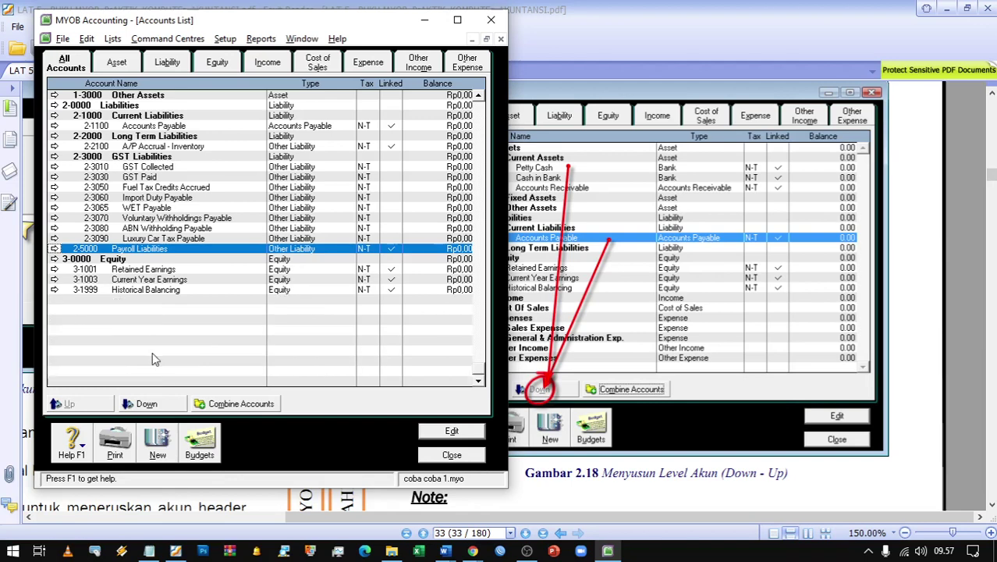
Step: Switch to the PDF guide and read from the note under figure 2.18 through section 2.4.5 to the detail account table below figure 2.19
click(649, 237)
scroll(614, 356, down, 5)
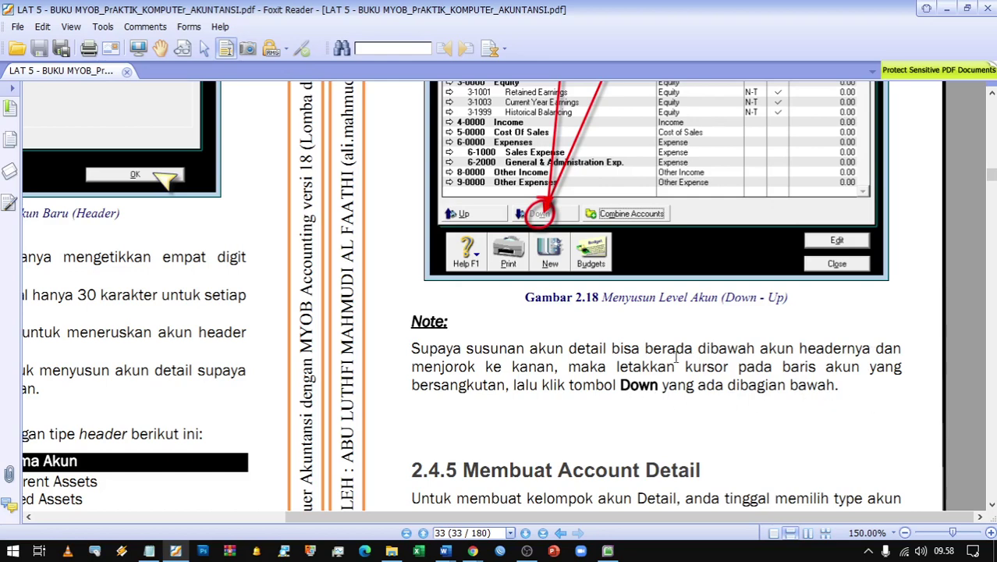
scroll(578, 366, down, 3)
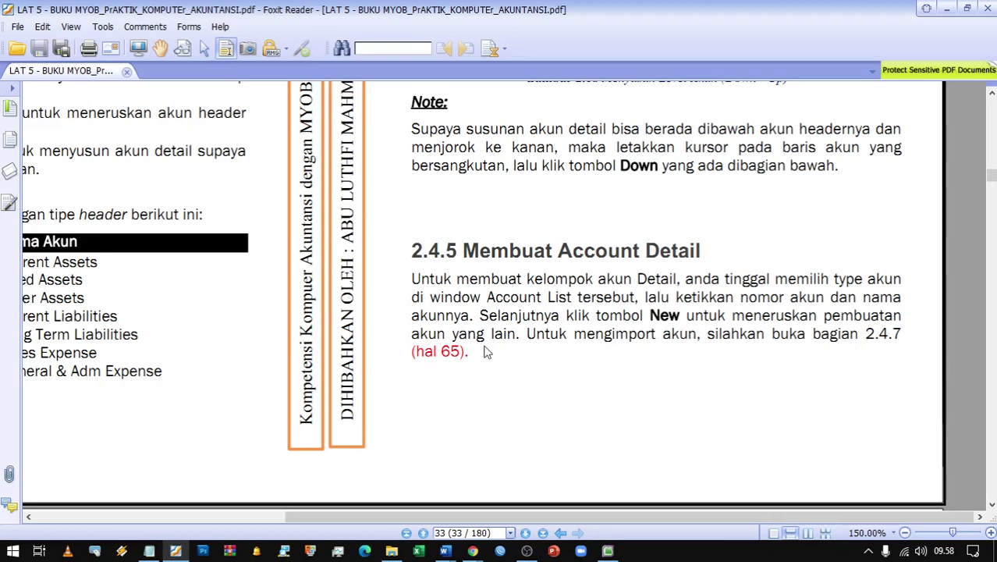
key(h)
drag(220, 405, 288, 340)
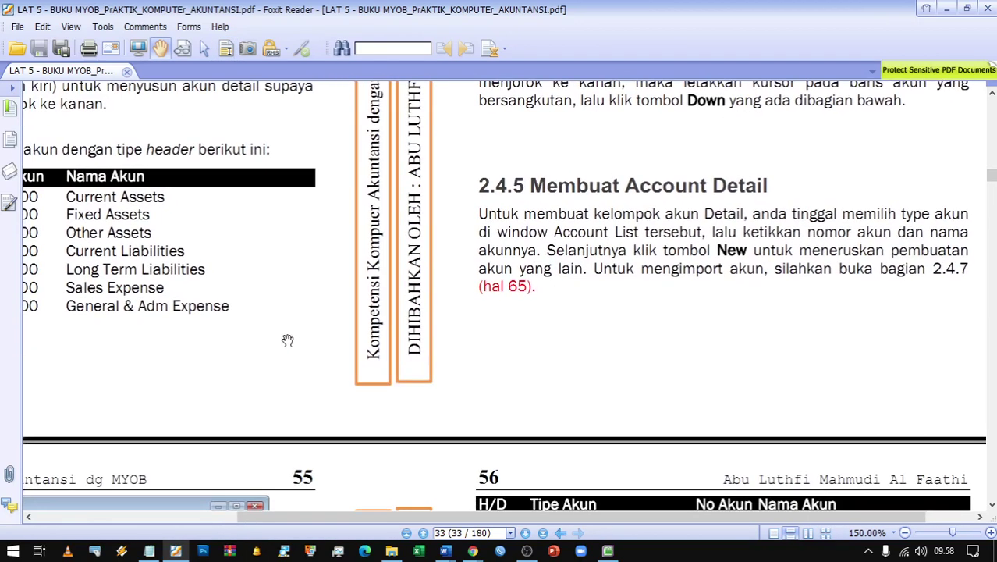
drag(249, 371, 555, 152)
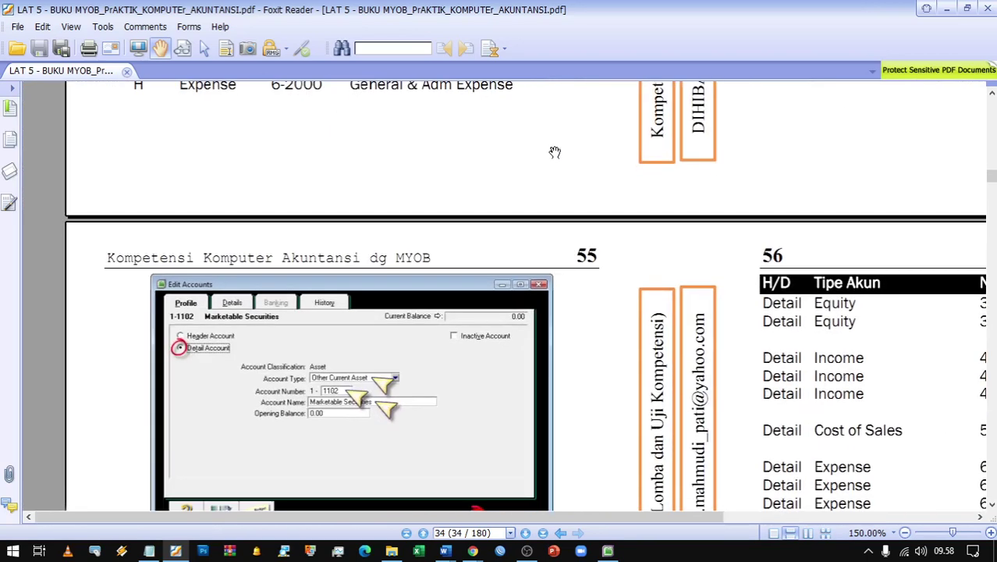
scroll(488, 205, down, 5)
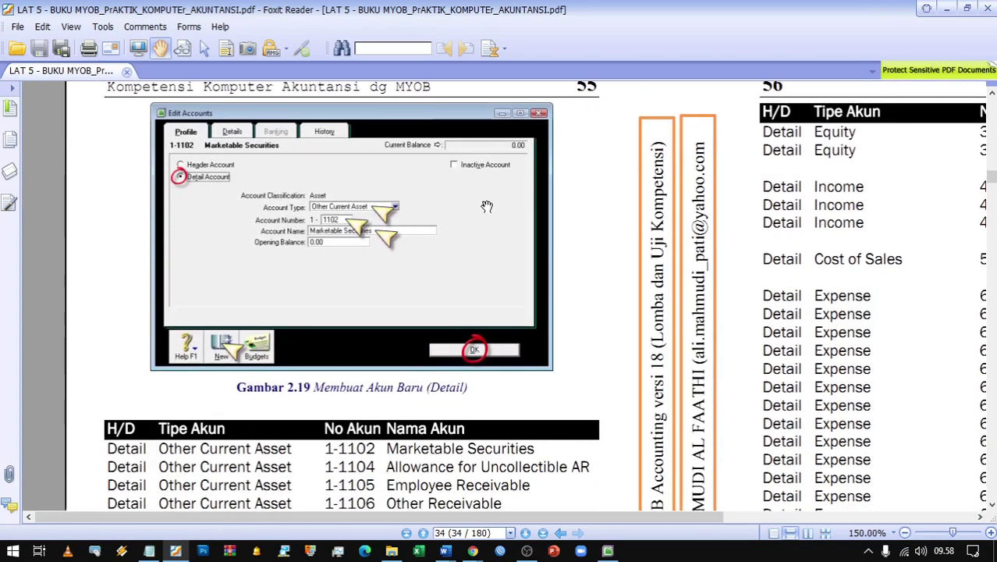
key(s)
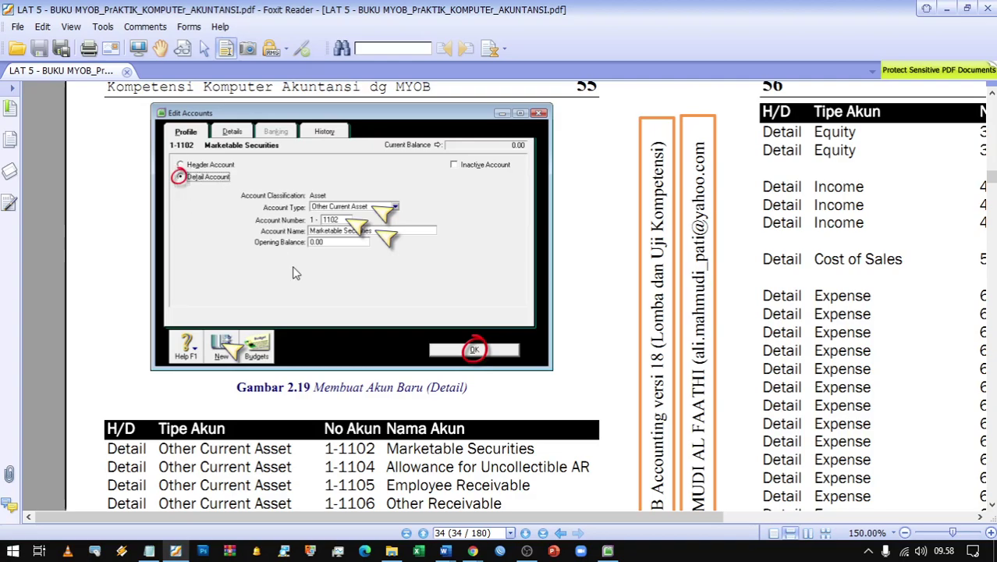
key(h)
scroll(301, 365, down, 10)
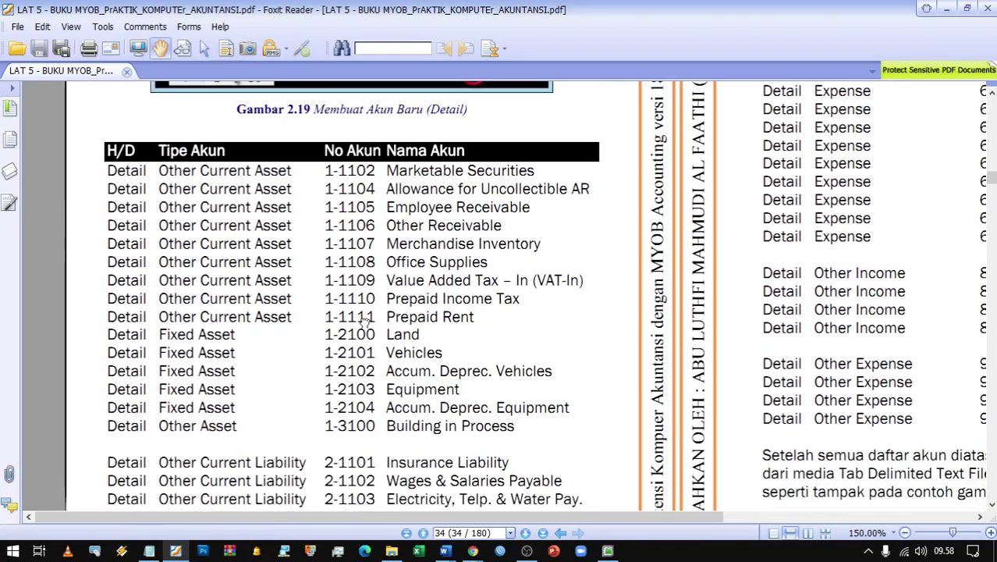
key(s)
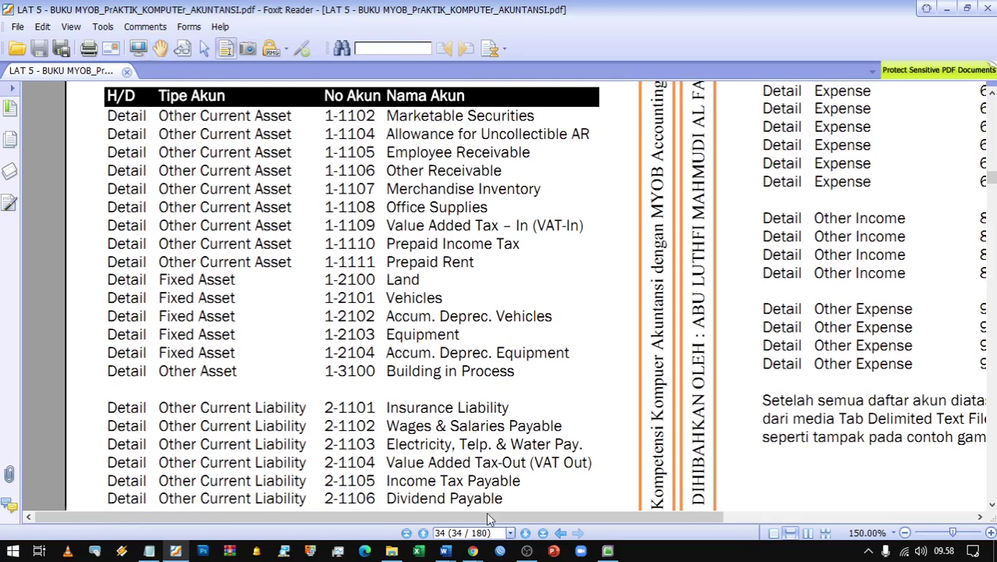
Step: Return to MYOB, start a new detail account, and place the window beside the guide's account table
mouse_move(947, 553)
mouse_move(616, 553)
click(605, 484)
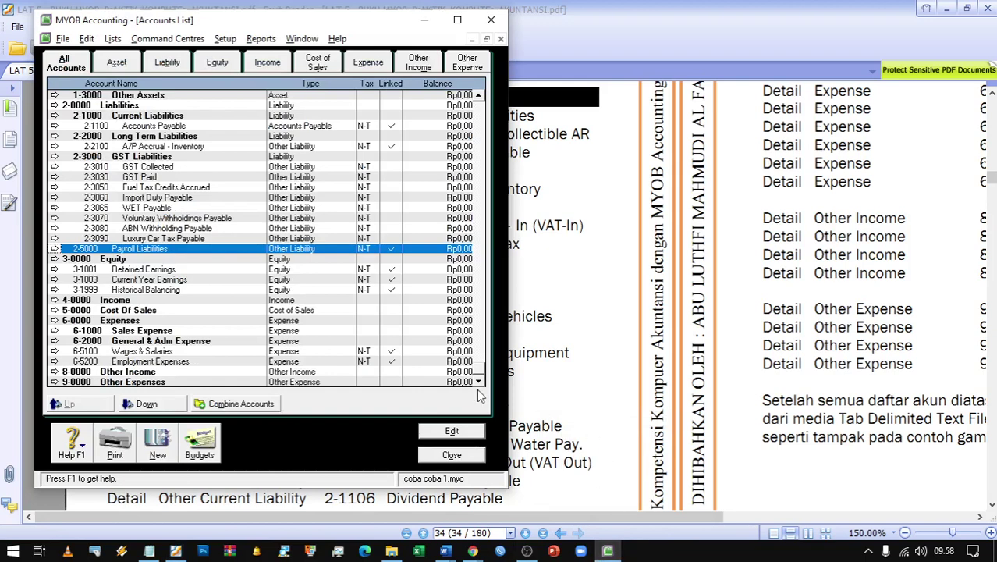
scroll(384, 312, up, 5)
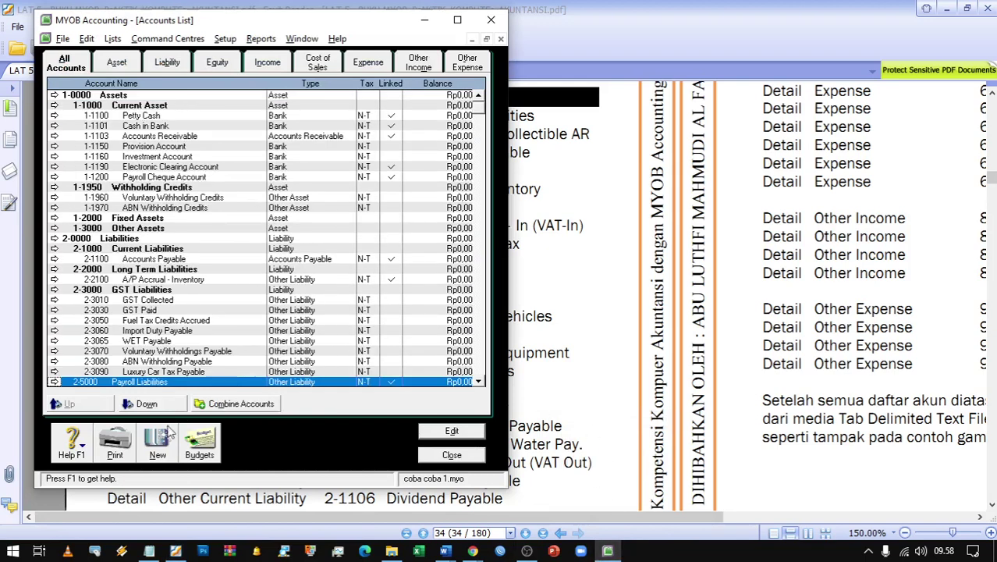
click(156, 445)
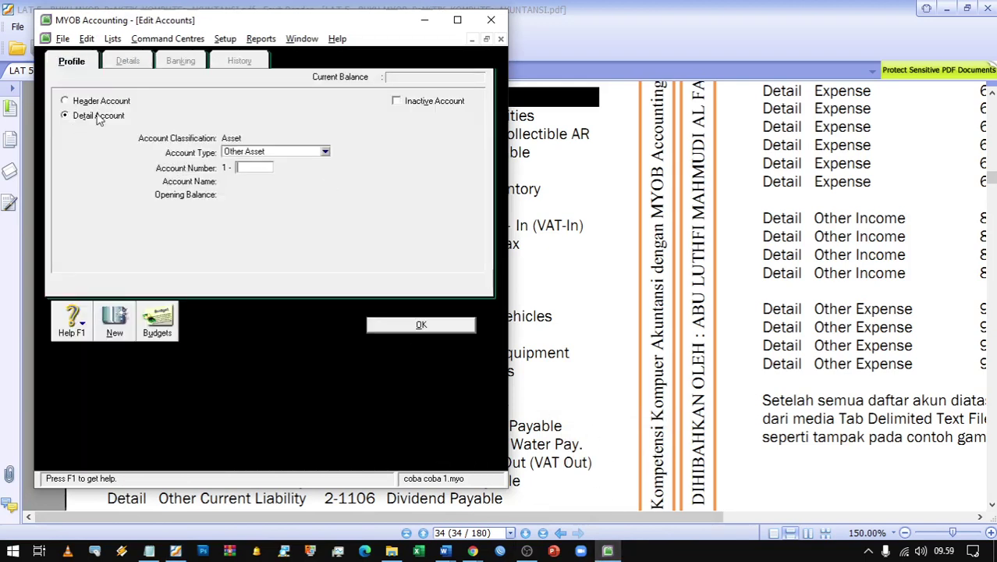
click(608, 551)
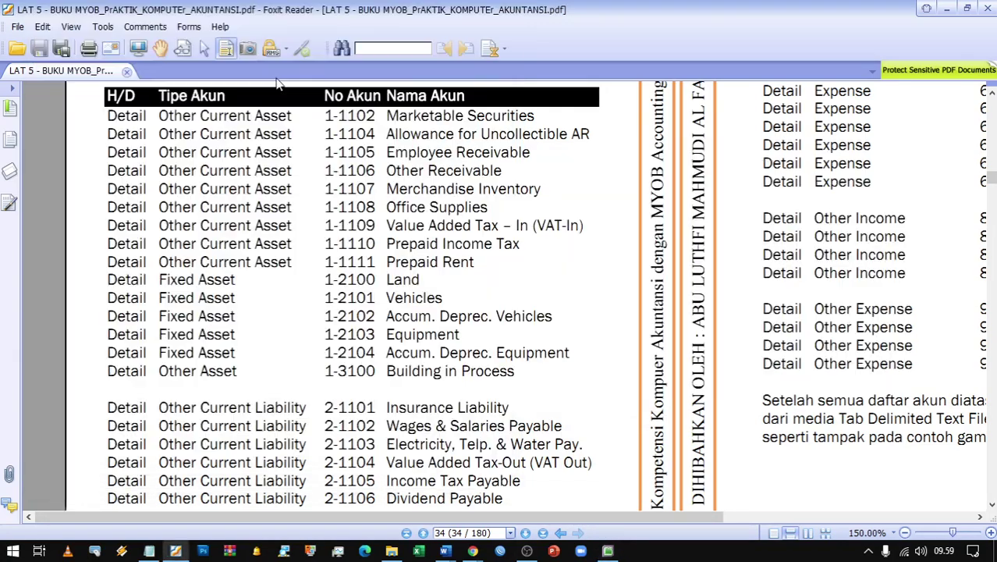
click(608, 551)
drag(167, 21, 731, 56)
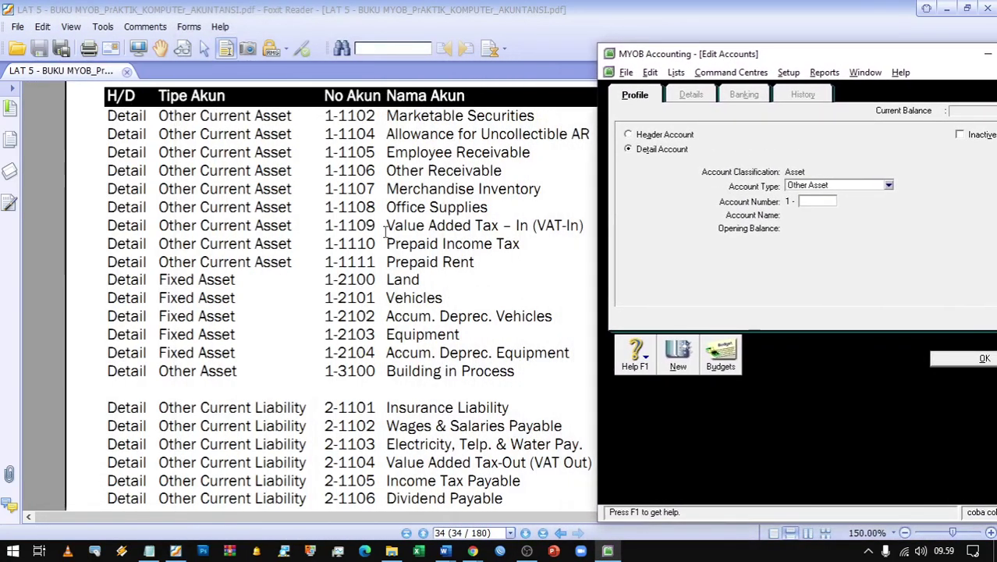